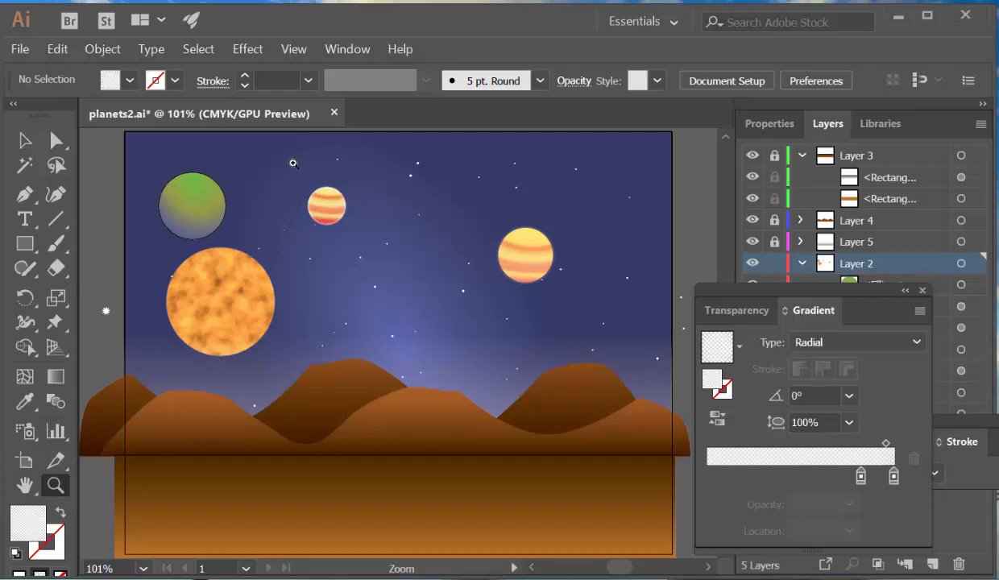
Step: Examine the small striped planet and the textured orange planet up close in the planets artwork
{"action": "left_click_drag", "start_coordinate": [382, 251], "coordinate": [384, 252]}
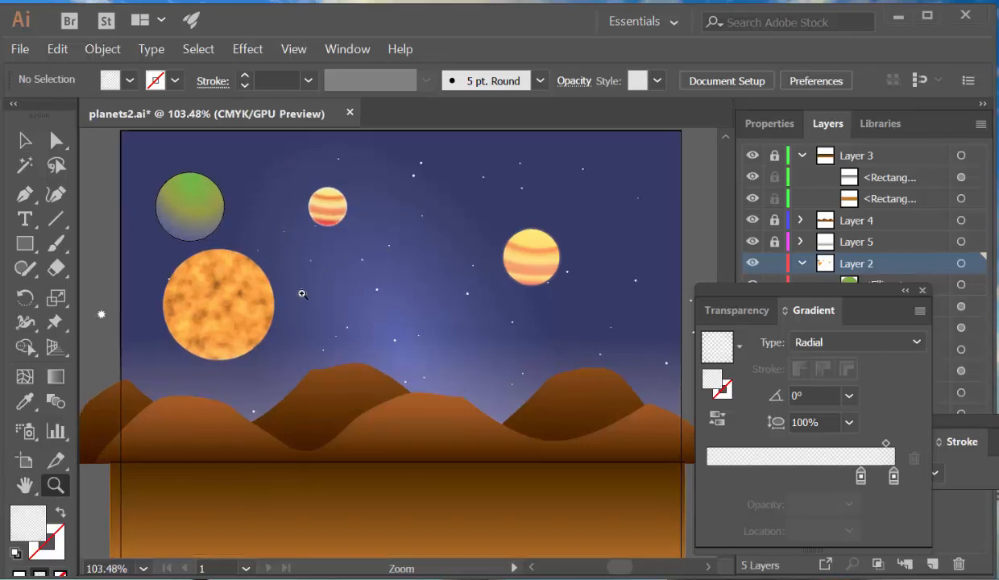
{"action": "left_click", "coordinate": [323, 213]}
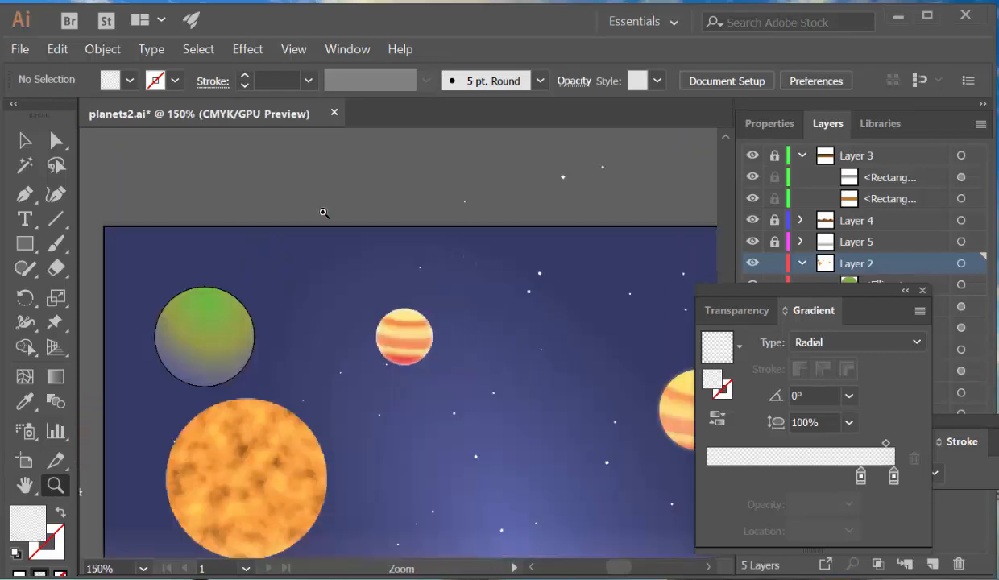
{"action": "left_click", "coordinate": [401, 346]}
{"action": "left_click", "coordinate": [401, 345]}
{"action": "left_click", "coordinate": [400, 345]}
{"action": "left_click", "coordinate": [400, 342]}
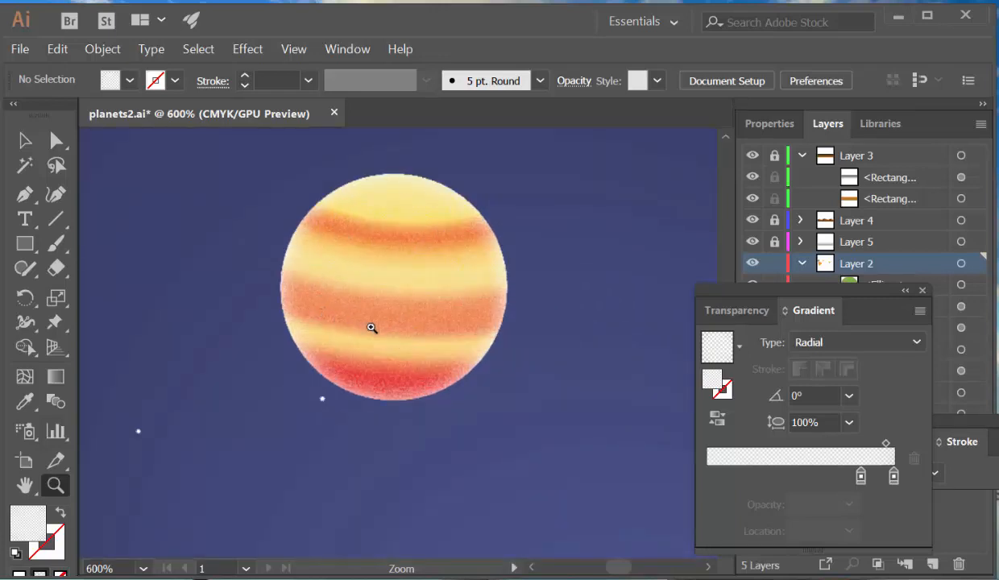
{"action": "double_click", "coordinate": [25, 483]}
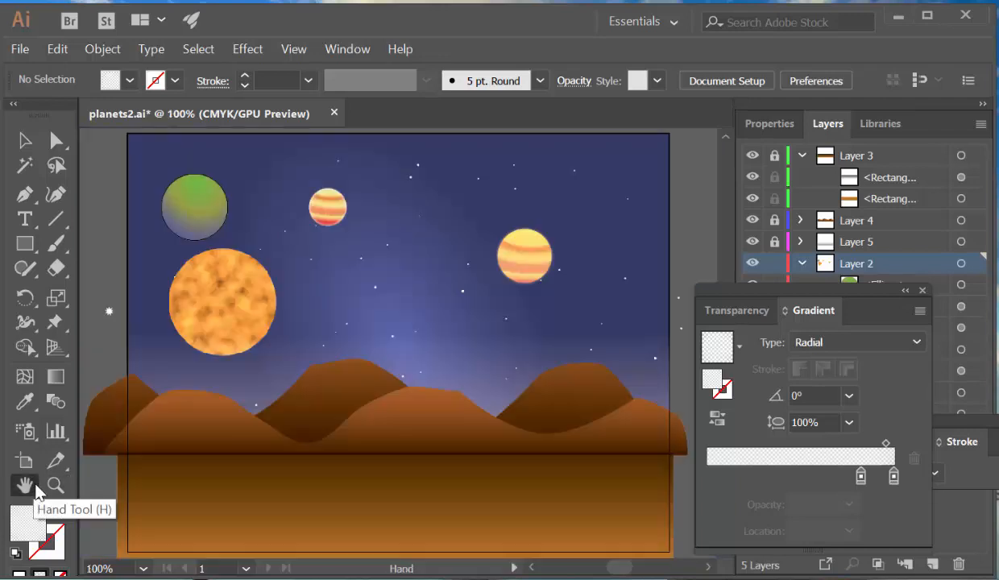
{"action": "left_click", "coordinate": [54, 484]}
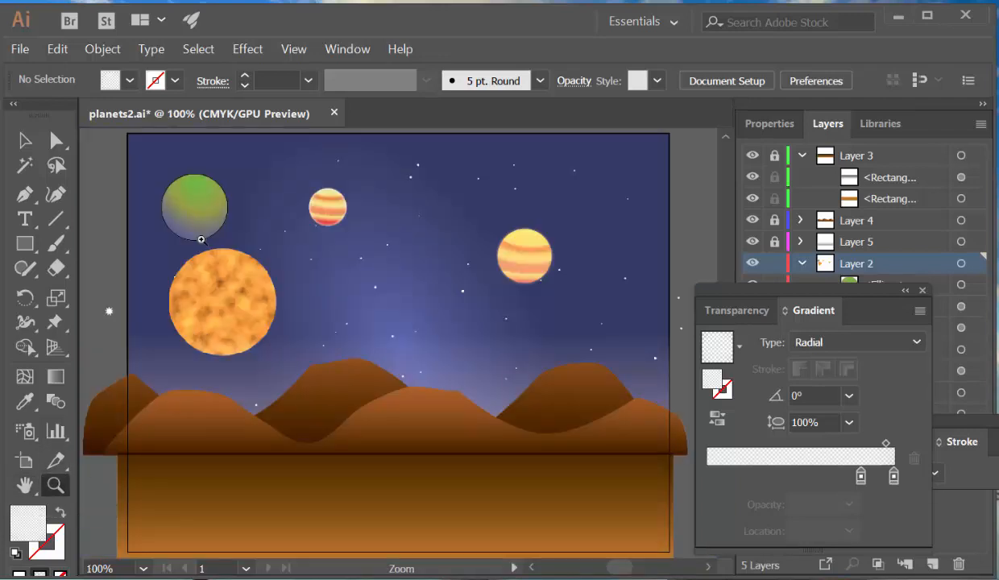
{"action": "left_click_drag", "start_coordinate": [145, 220], "coordinate": [338, 408]}
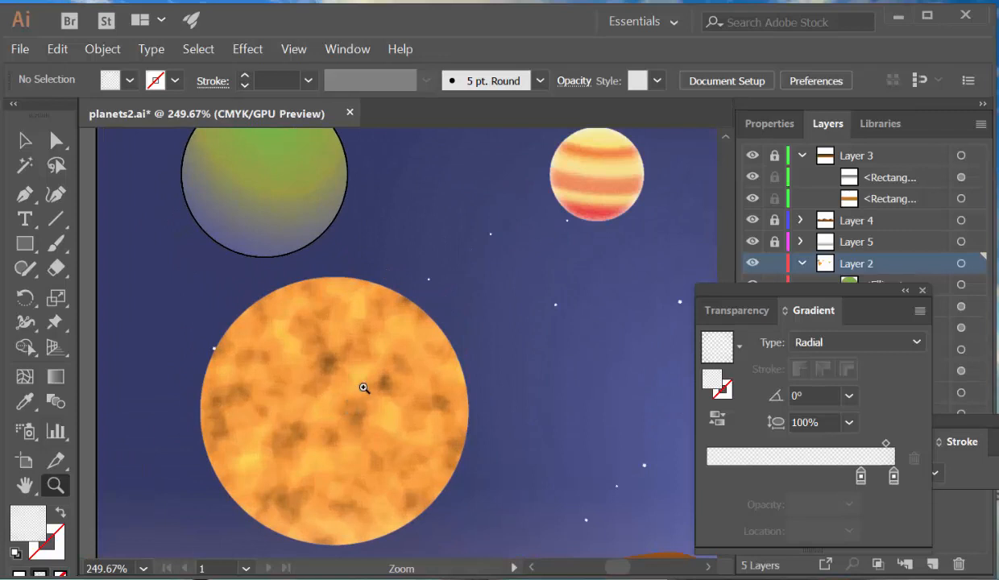
{"action": "left_click_drag", "start_coordinate": [397, 365], "coordinate": [323, 379]}
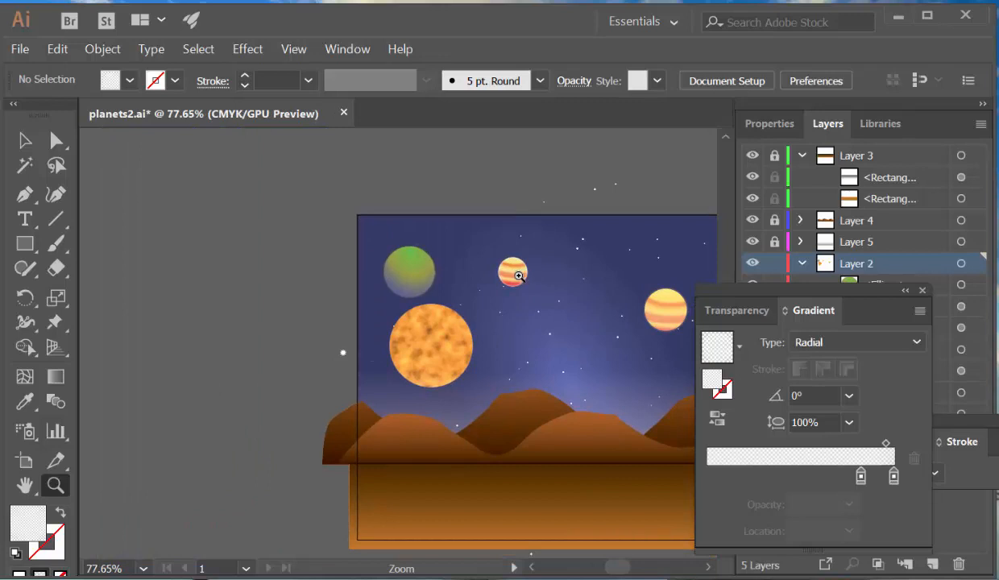
{"action": "key", "text": "ctrl+1"}
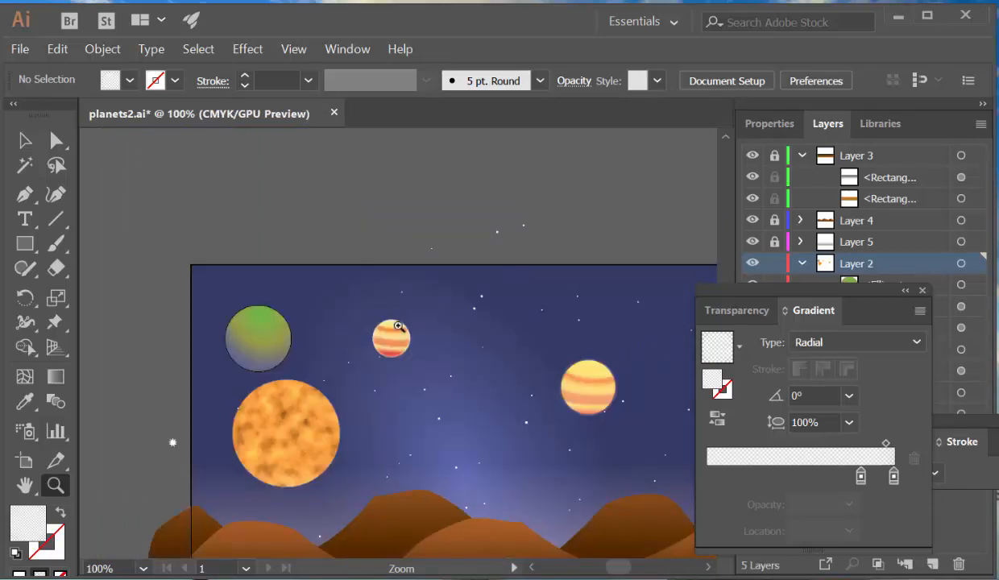
{"action": "double_click", "coordinate": [25, 484]}
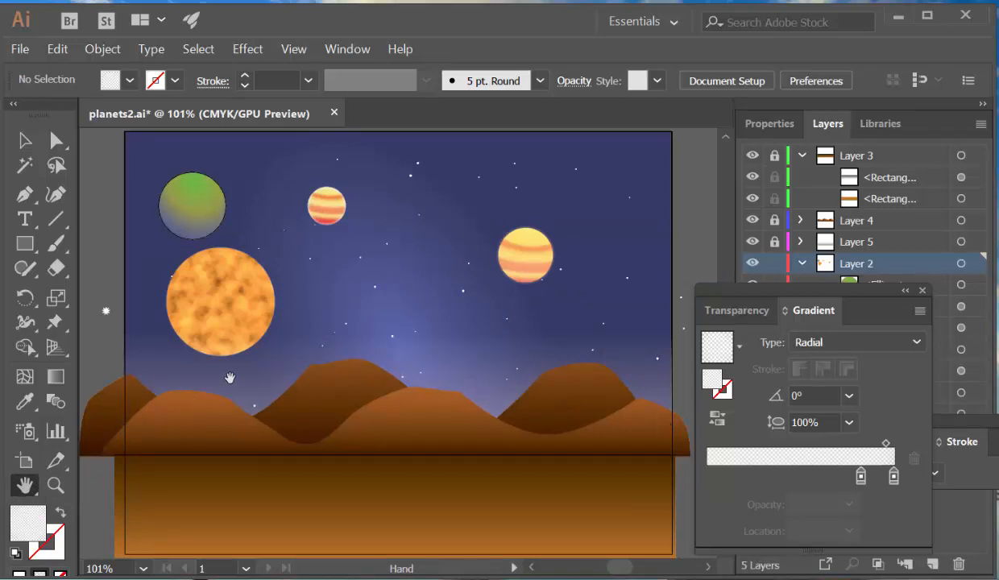
Step: Create a new blank document with the preset settings for practising with the Pen tool
{"action": "left_click", "coordinate": [25, 195]}
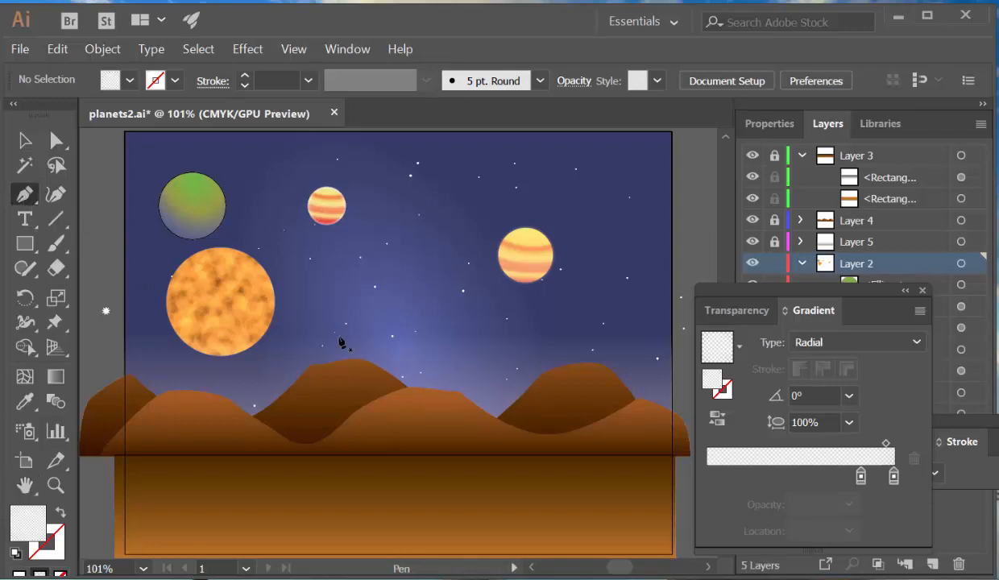
{"action": "left_click", "coordinate": [24, 49]}
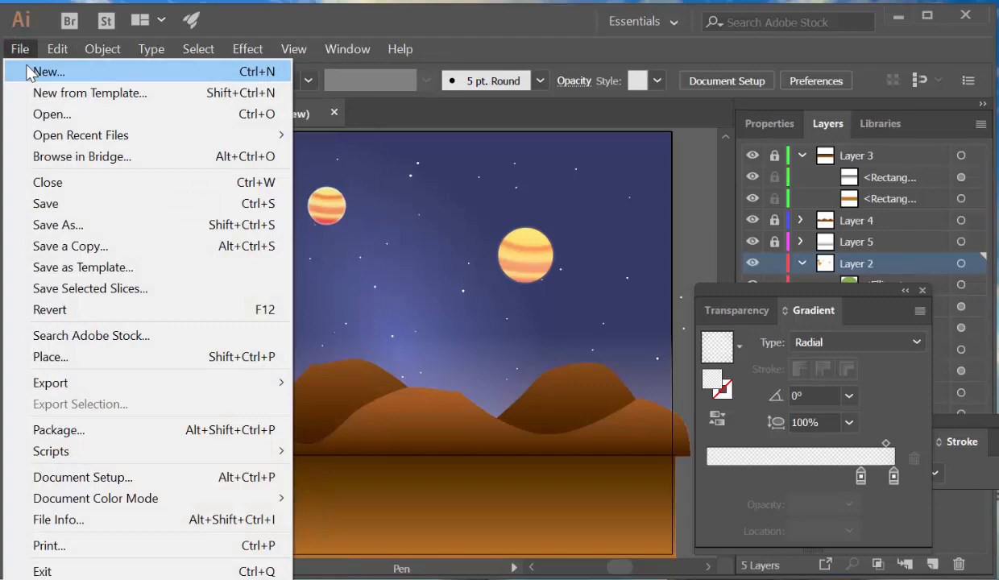
{"action": "left_click", "coordinate": [28, 73]}
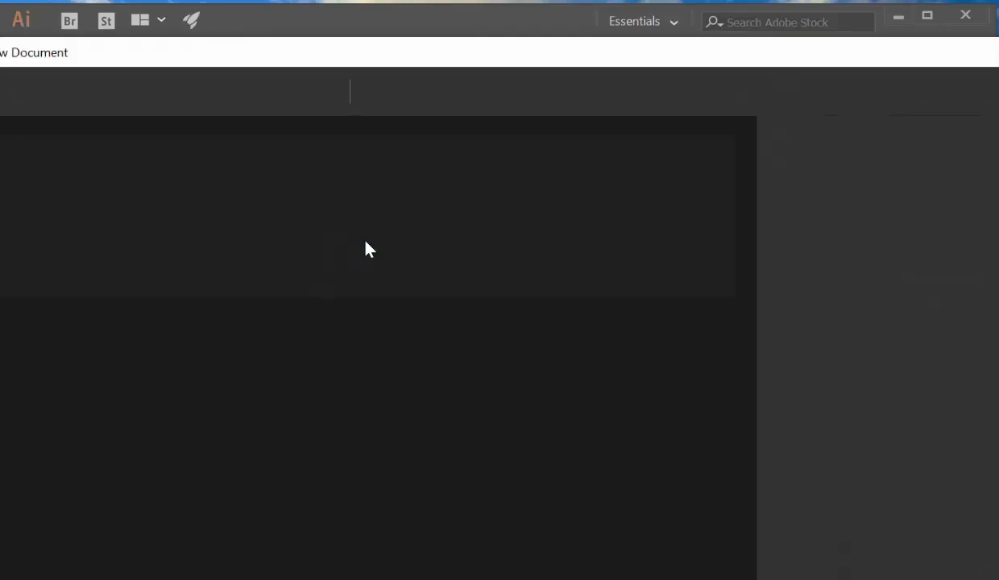
{"action": "key", "text": "Return"}
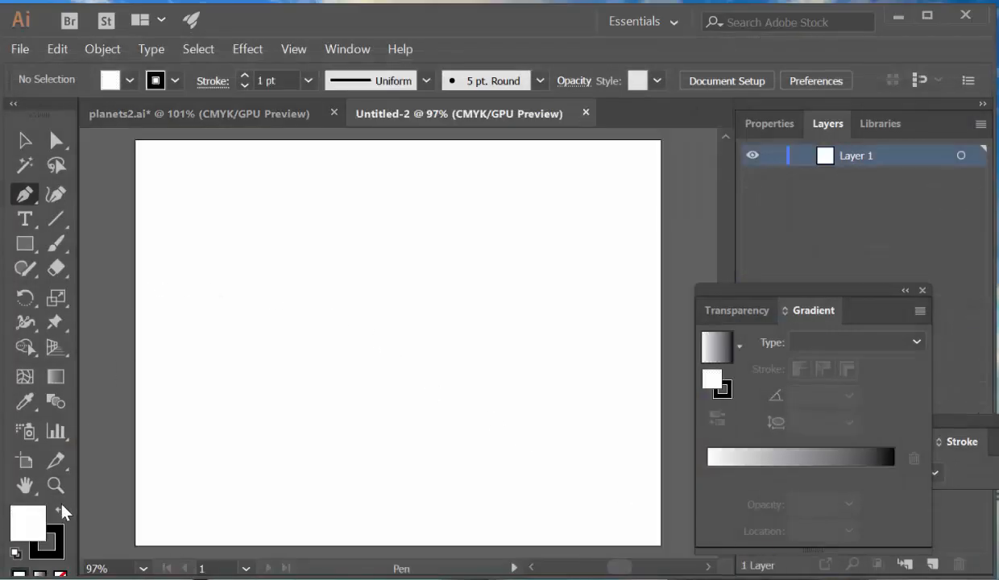
Step: Set the fill colour to a dark golden brown
{"action": "double_click", "coordinate": [30, 518]}
{"action": "left_click", "coordinate": [234, 230]}
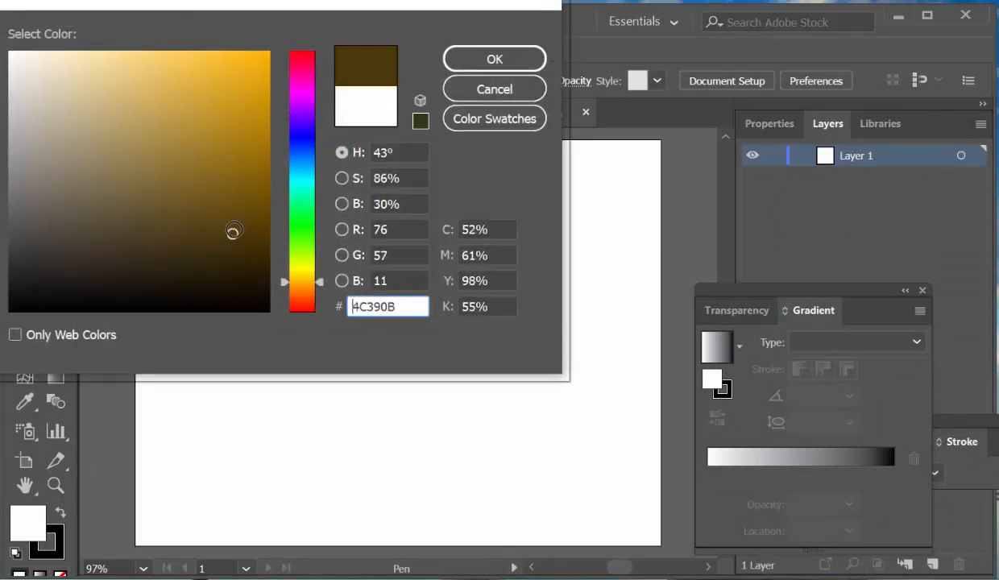
{"action": "left_click", "coordinate": [229, 218]}
{"action": "left_click", "coordinate": [487, 64]}
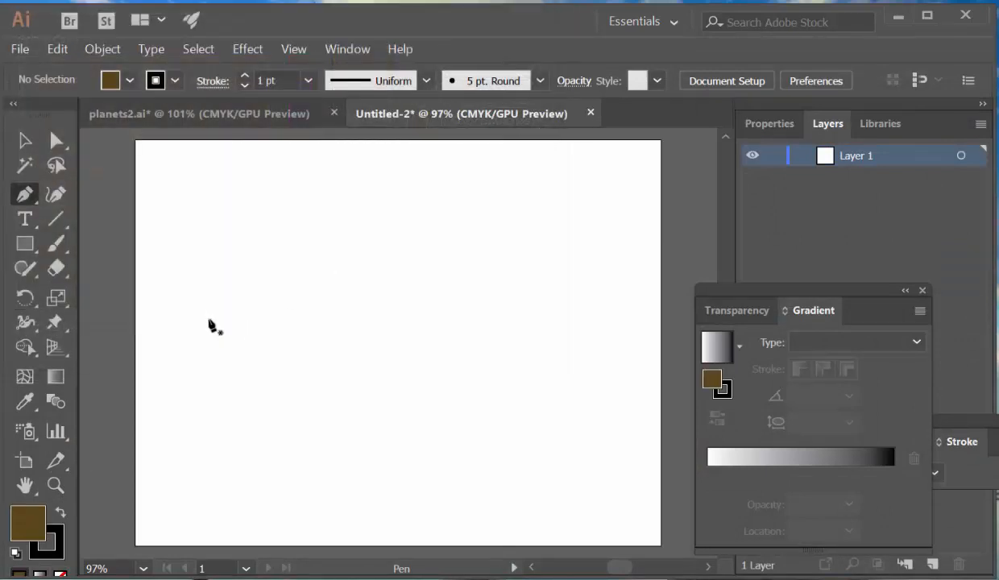
Step: Draw a closed four-sided shape with straight Pen tool segments, undoing and redoing the closing segment
{"action": "left_click", "coordinate": [176, 321]}
{"action": "left_click", "coordinate": [239, 249]}
{"action": "left_click", "coordinate": [357, 321]}
{"action": "left_click", "coordinate": [279, 399]}
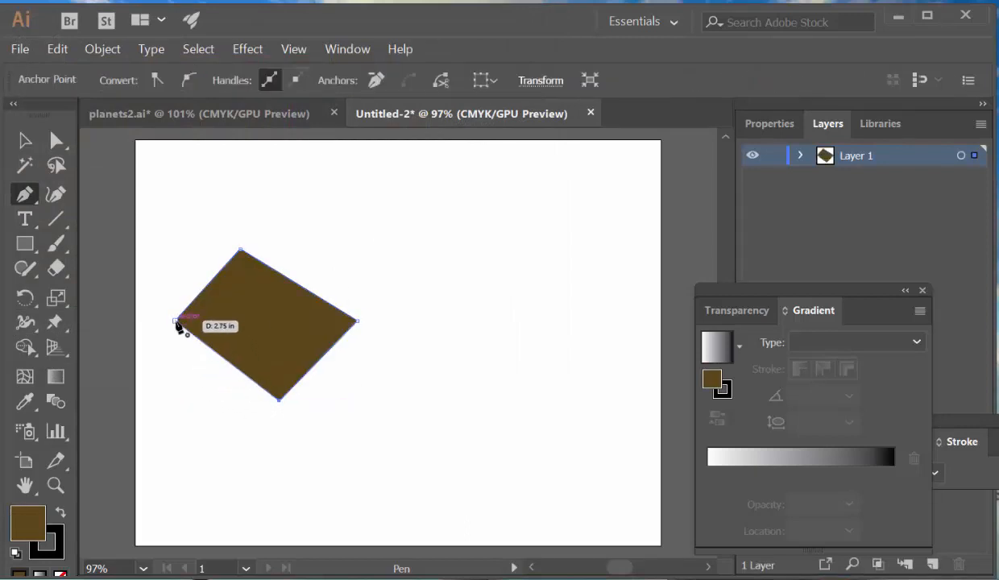
{"action": "left_click", "coordinate": [177, 321]}
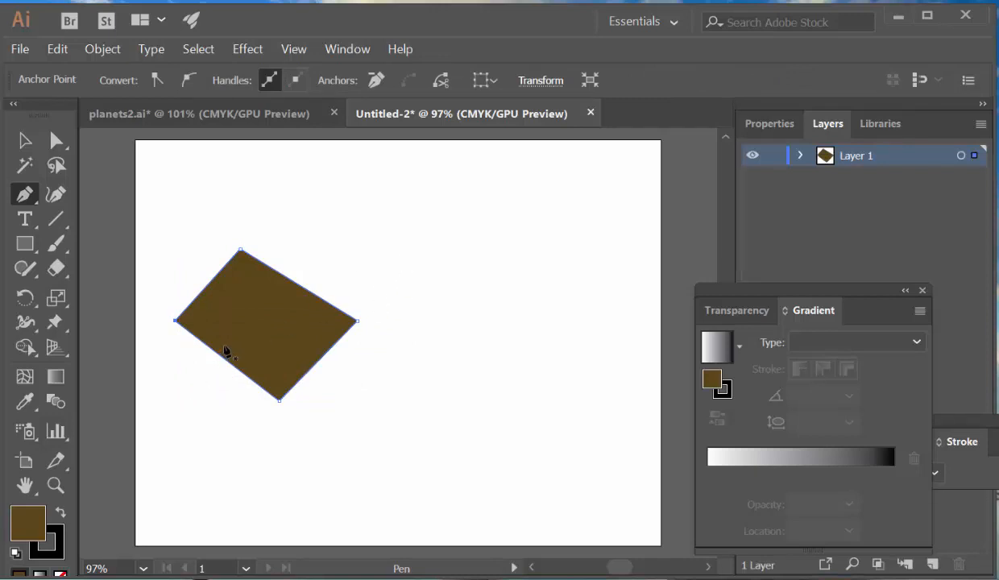
{"action": "key", "text": "ctrl+z"}
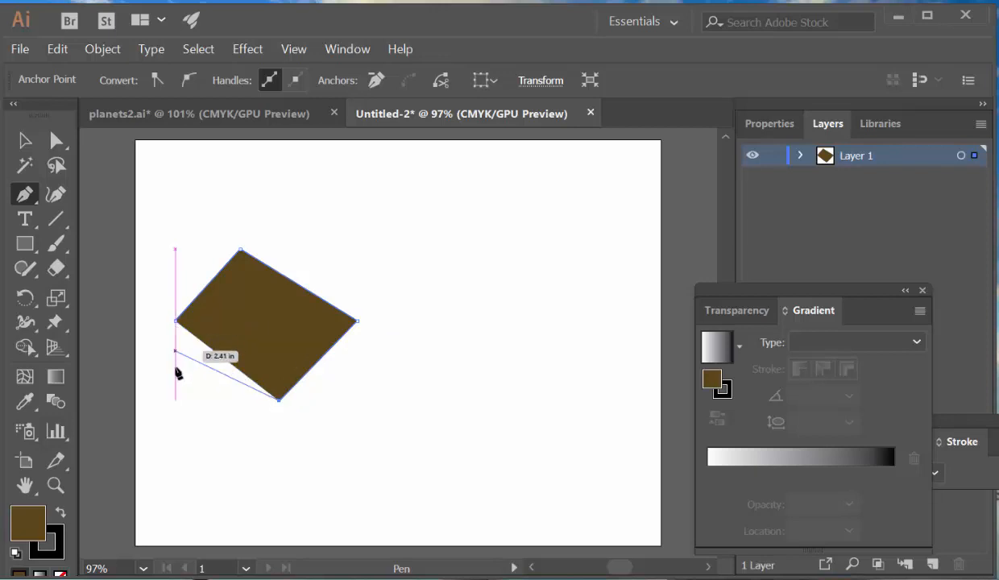
{"action": "left_click", "coordinate": [175, 320]}
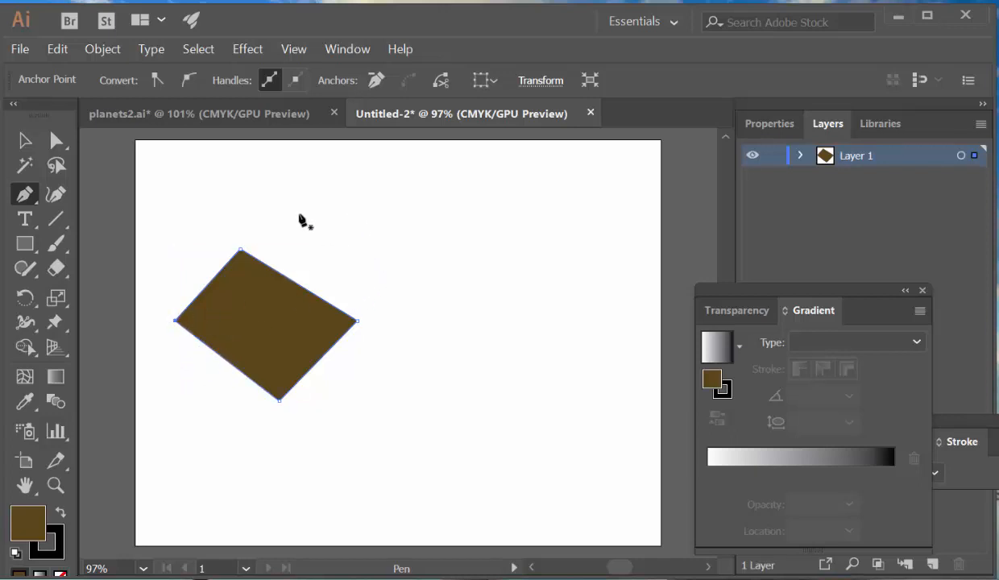
Step: Draw a large closed teardrop-like shape with curved Pen tool segments, overlapping the four-sided shape
{"action": "left_click", "coordinate": [235, 244]}
{"action": "left_click", "coordinate": [364, 185]}
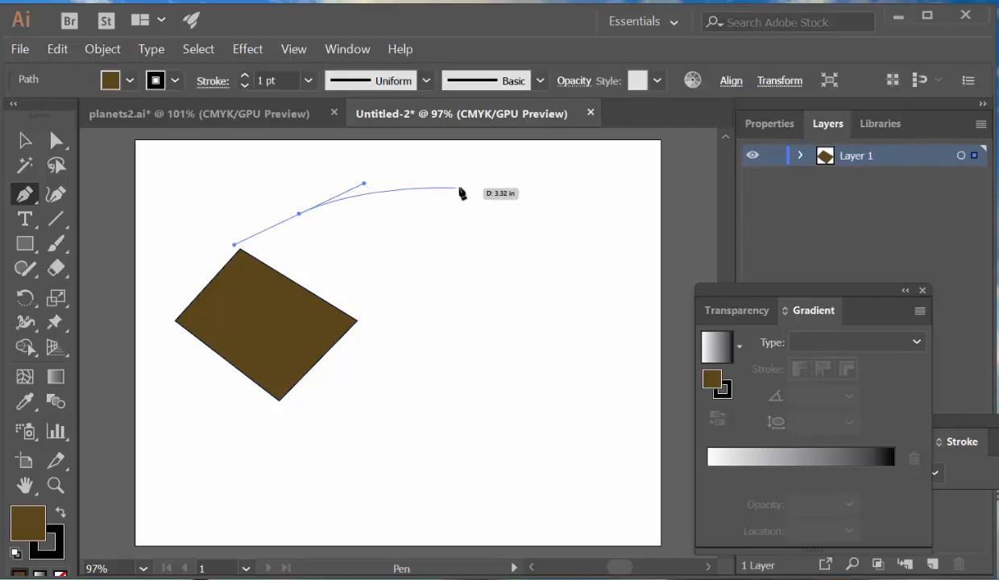
{"action": "left_click_drag", "start_coordinate": [462, 187], "coordinate": [489, 203]}
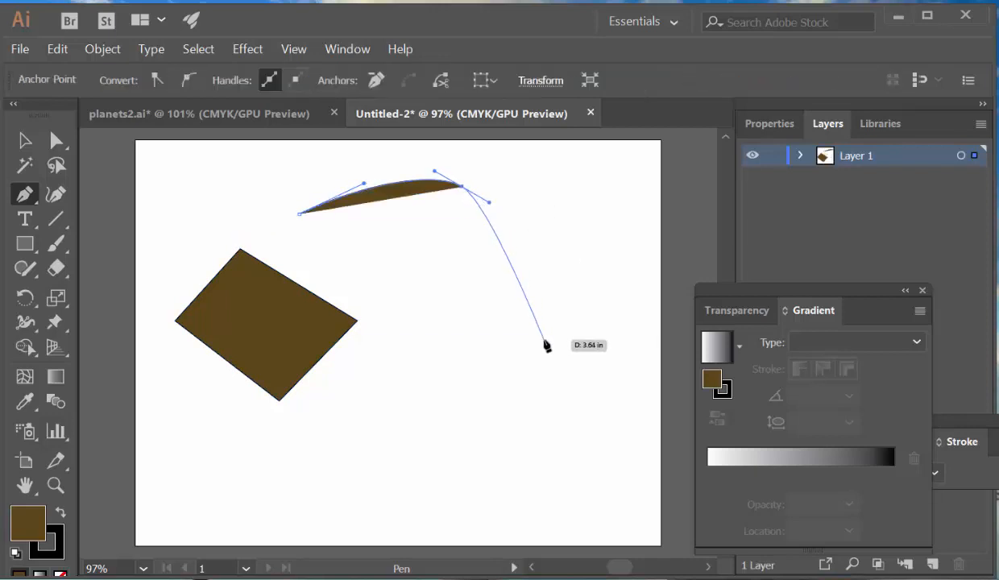
{"action": "left_click_drag", "start_coordinate": [544, 343], "coordinate": [504, 439]}
{"action": "left_click_drag", "start_coordinate": [413, 430], "coordinate": [402, 426]}
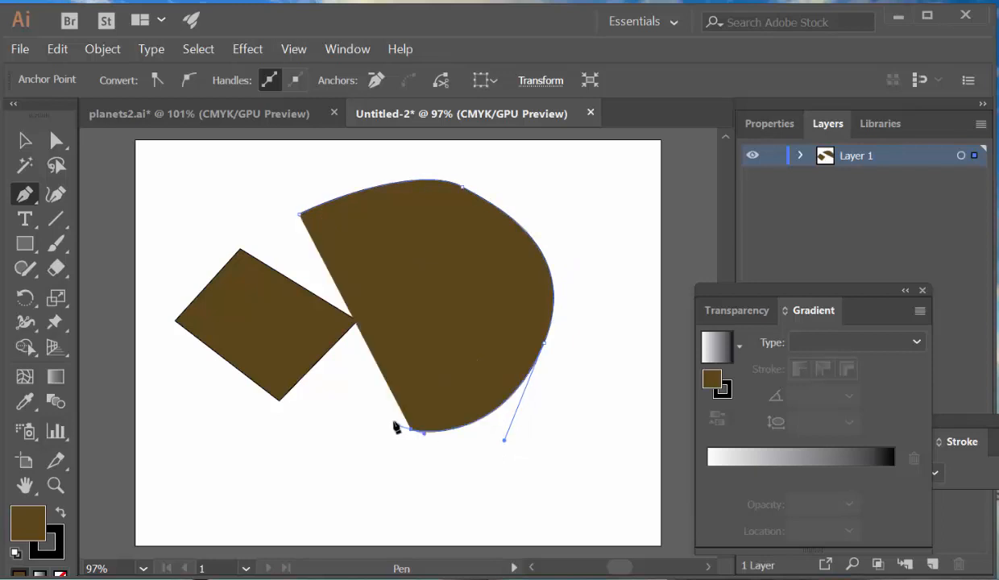
{"action": "left_click_drag", "start_coordinate": [294, 411], "coordinate": [263, 411]}
{"action": "left_click_drag", "start_coordinate": [175, 411], "coordinate": [161, 411]}
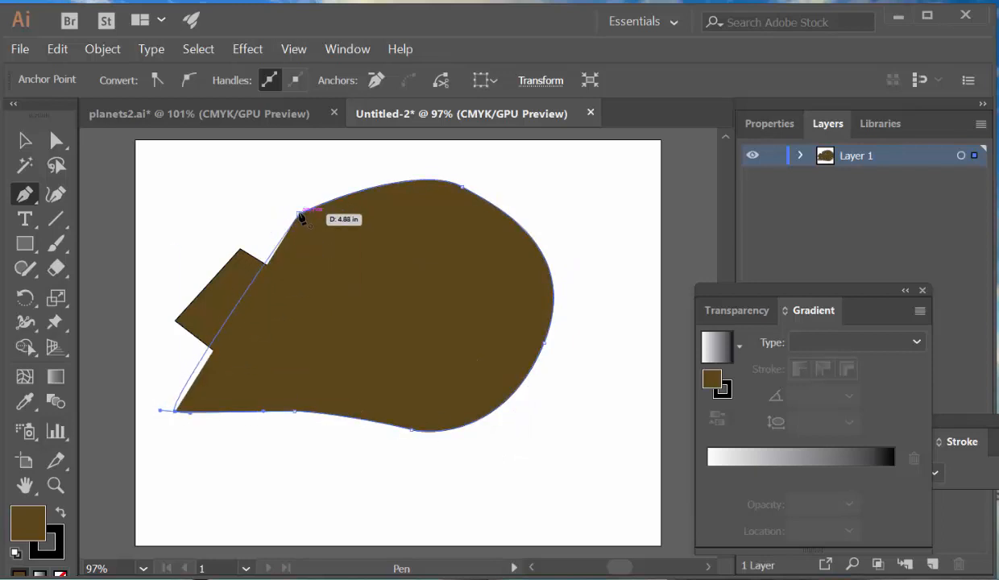
{"action": "left_click_drag", "start_coordinate": [298, 214], "coordinate": [326, 191]}
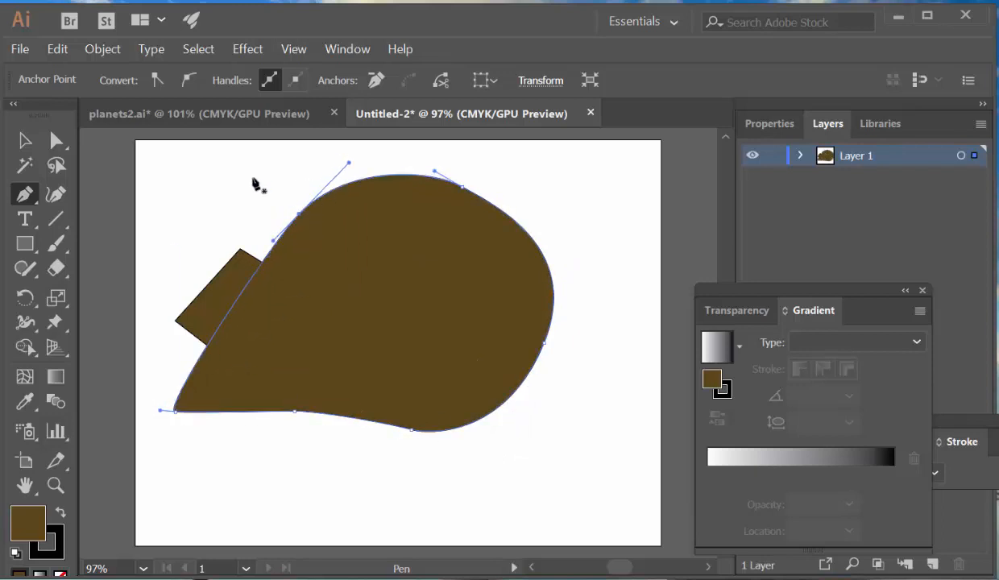
Step: Delete all the practice shapes from the artboard
{"action": "left_click", "coordinate": [24, 140]}
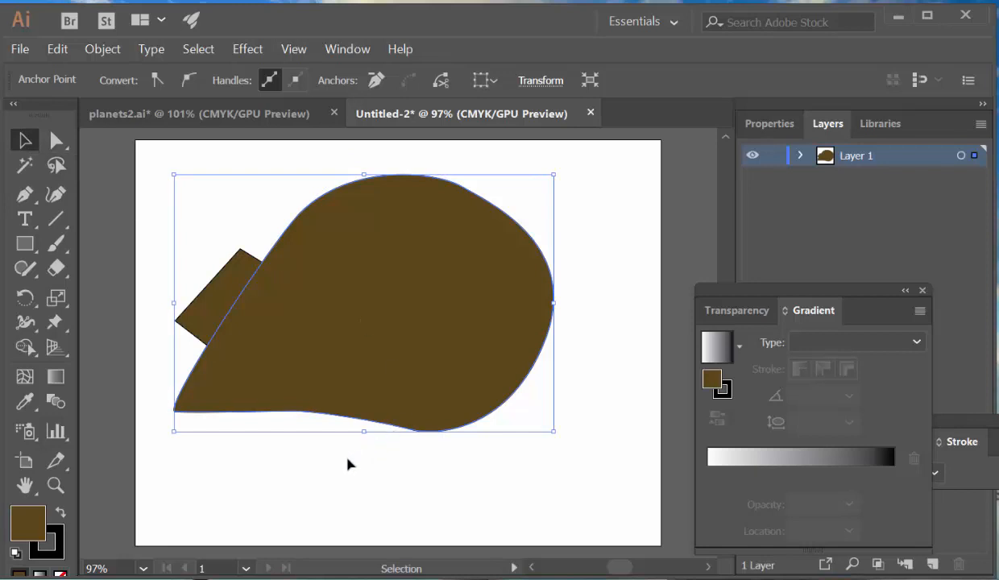
{"action": "key", "text": "ctrl+a"}
{"action": "key", "text": "Delete"}
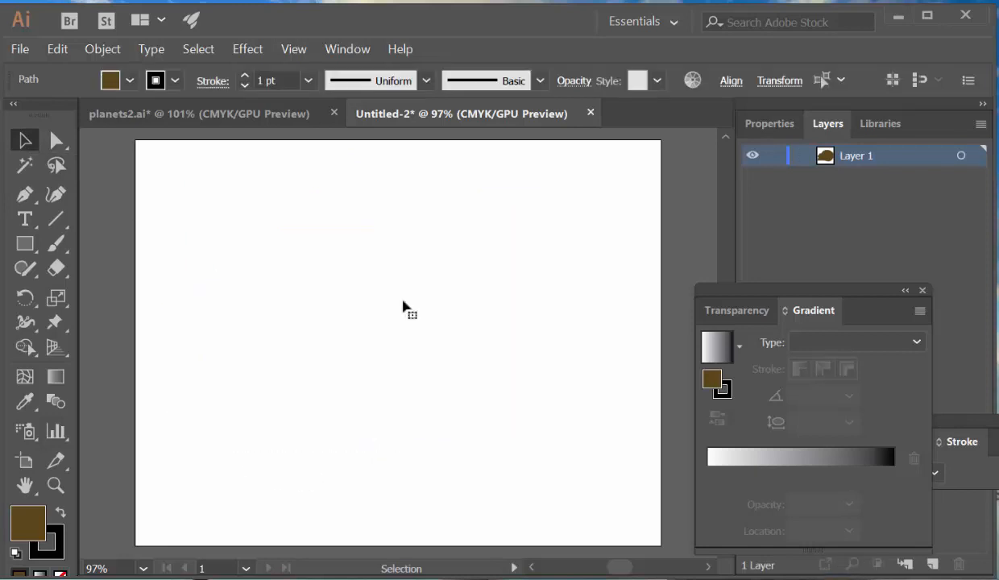
Step: Draw a closed hill shape with the Pen tool, with a curved crest tapering down to a straight horizontal base
{"action": "left_click", "coordinate": [24, 195]}
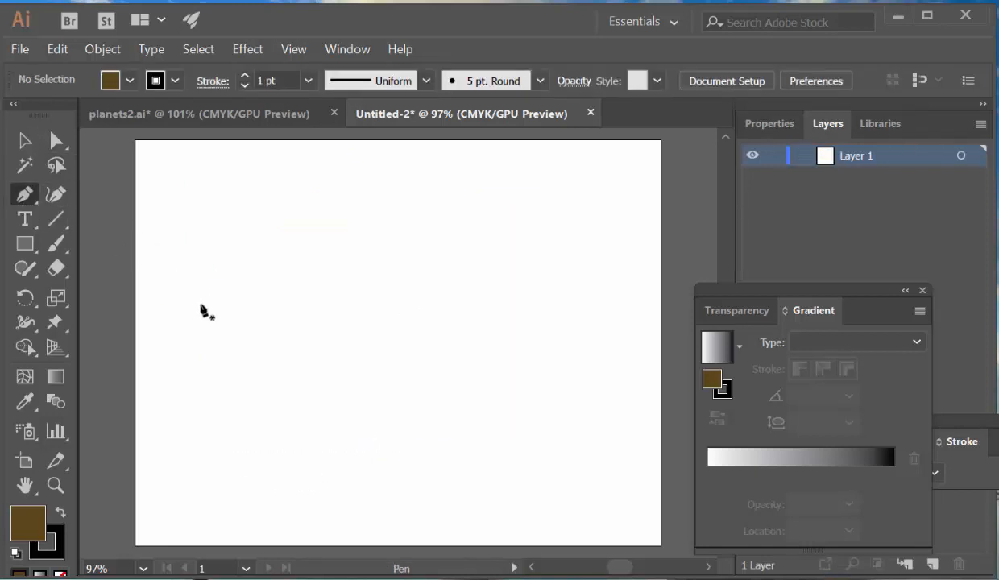
{"action": "left_click", "coordinate": [190, 311]}
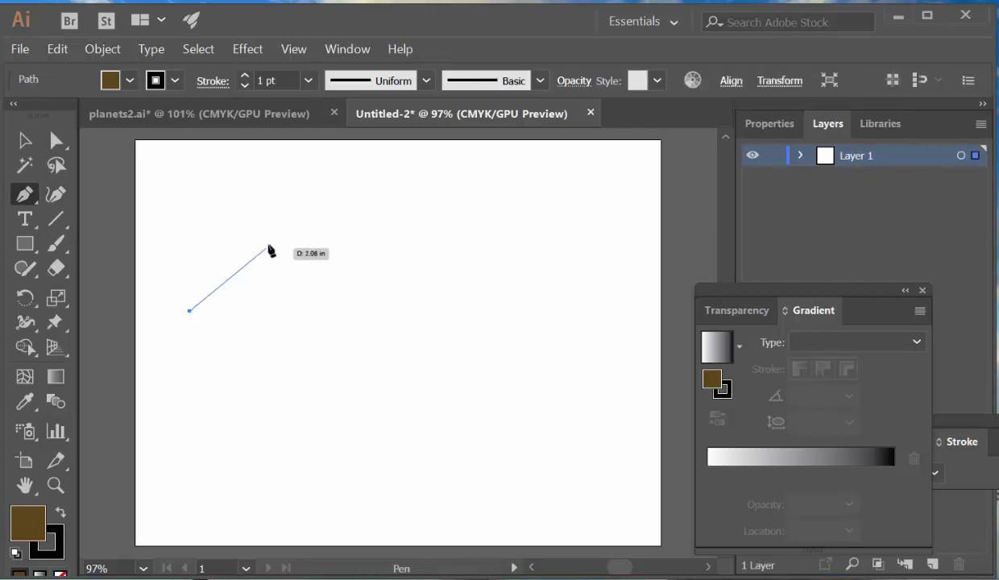
{"action": "left_click_drag", "start_coordinate": [281, 235], "coordinate": [355, 235]}
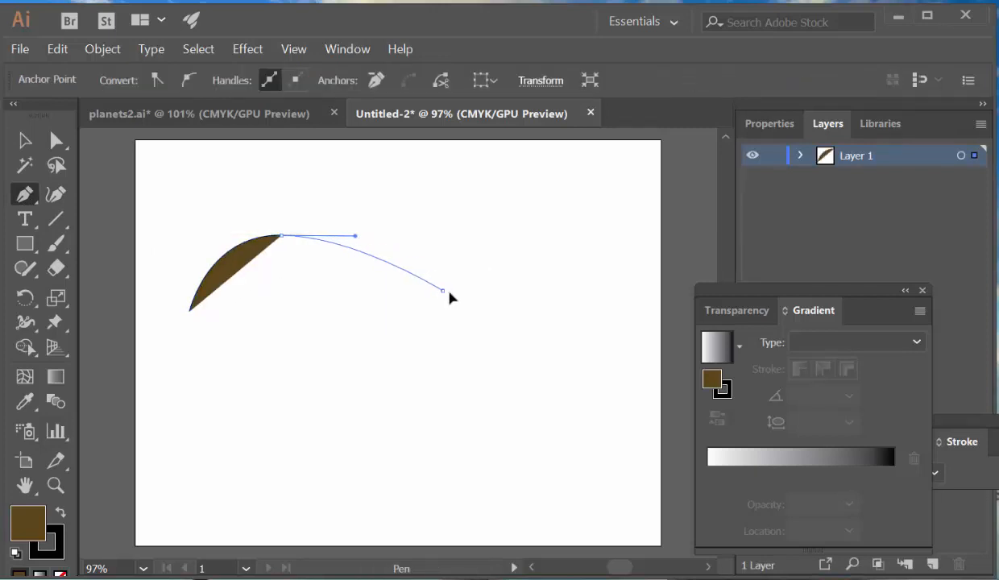
{"action": "left_click_drag", "start_coordinate": [443, 290], "coordinate": [492, 297]}
{"action": "left_click", "coordinate": [554, 311]}
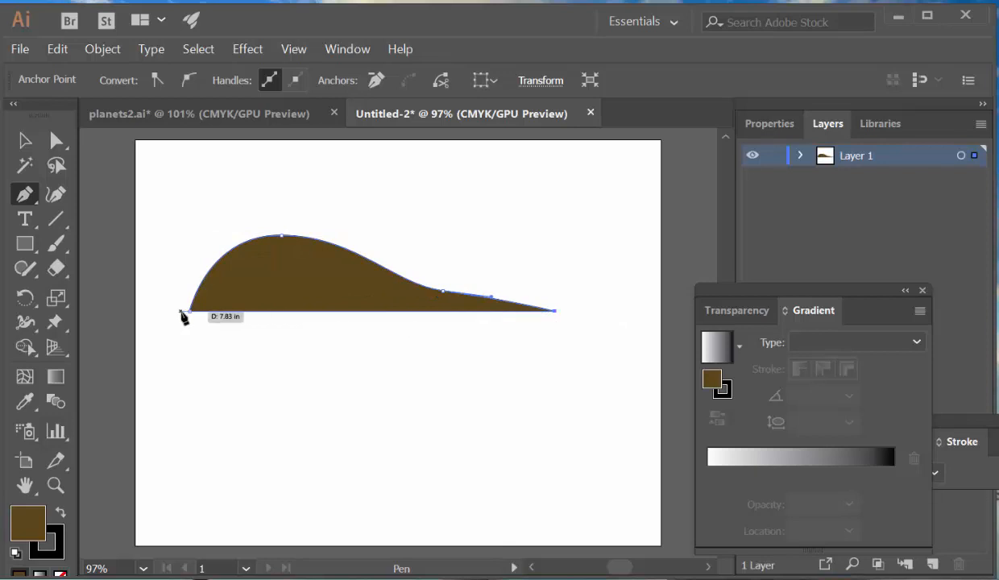
{"action": "left_click", "coordinate": [190, 311]}
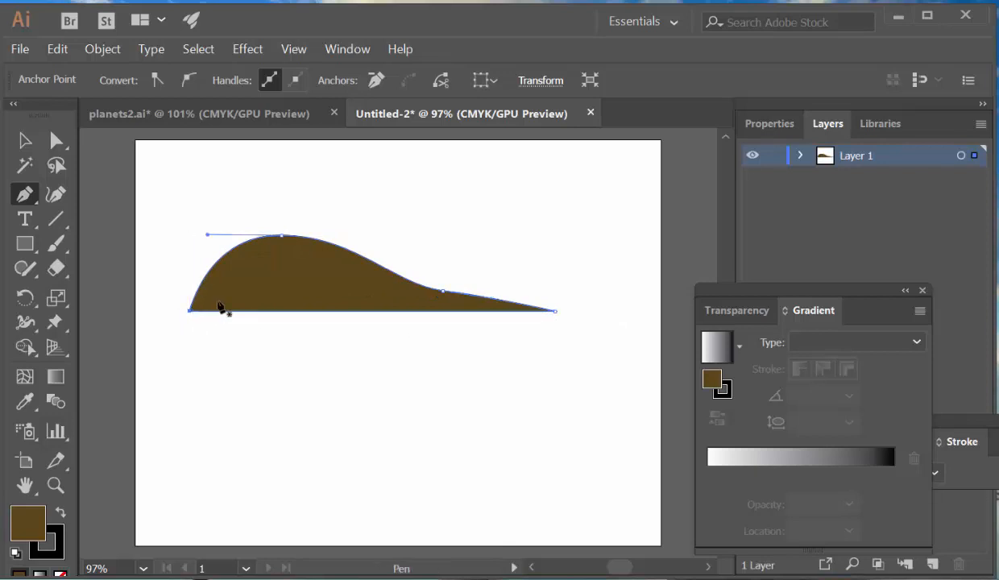
Step: Level the hill's flat base by aligning its two base anchor points on their vertical center, and deselect the shape
{"action": "left_click", "coordinate": [20, 139]}
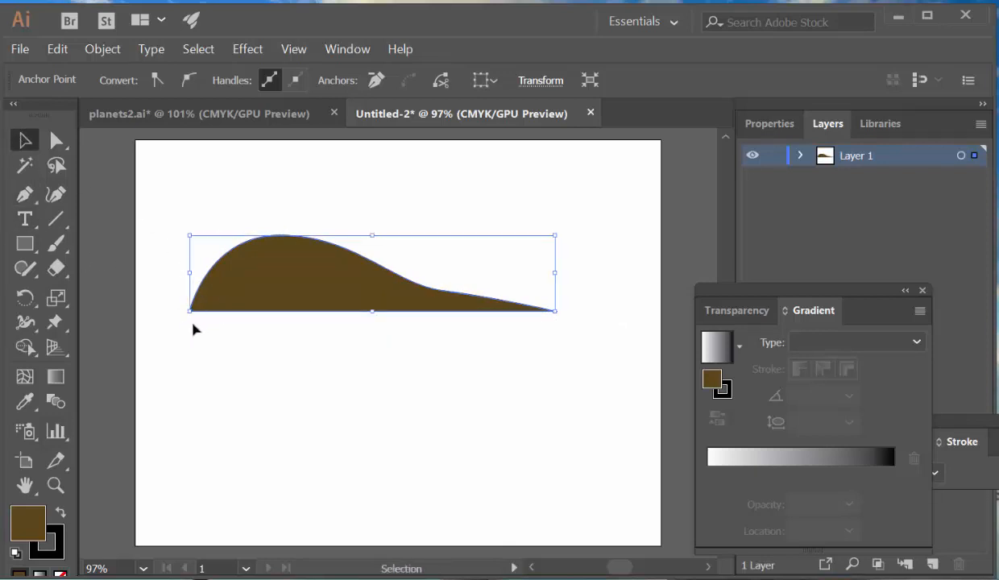
{"action": "left_click", "coordinate": [56, 141]}
{"action": "left_click_drag", "start_coordinate": [166, 351], "coordinate": [568, 300]}
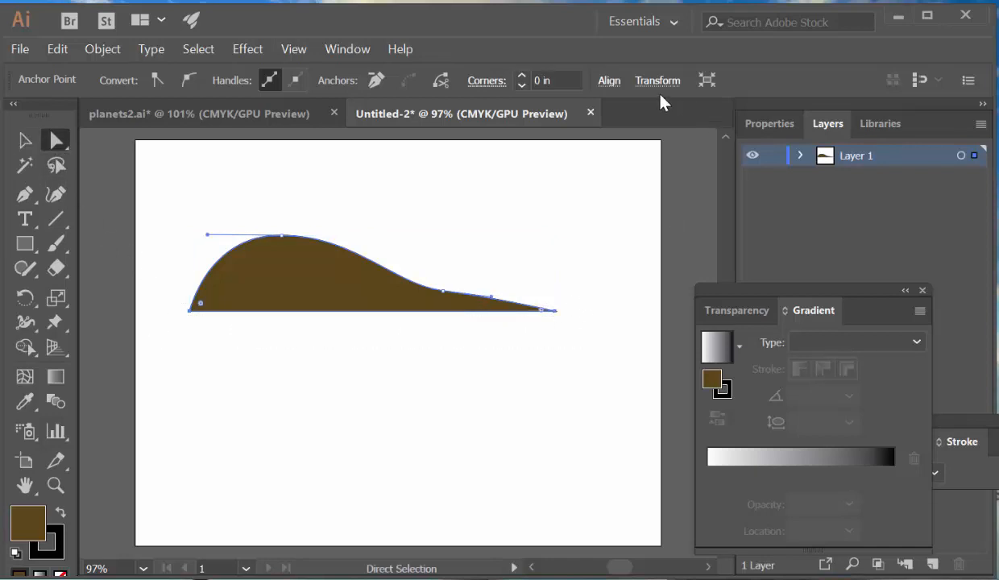
{"action": "left_click", "coordinate": [608, 81]}
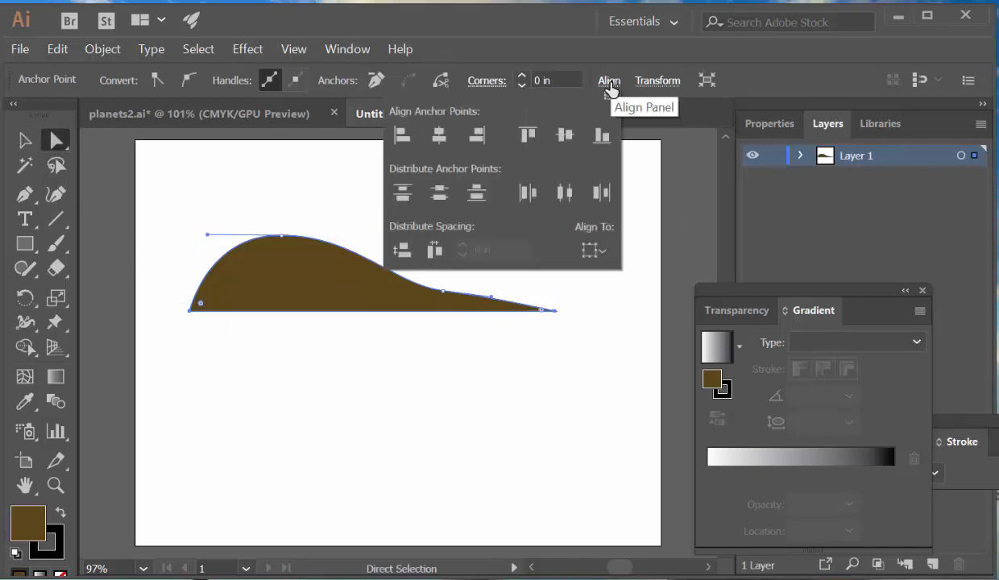
{"action": "left_click", "coordinate": [592, 250]}
{"action": "left_click", "coordinate": [616, 274]}
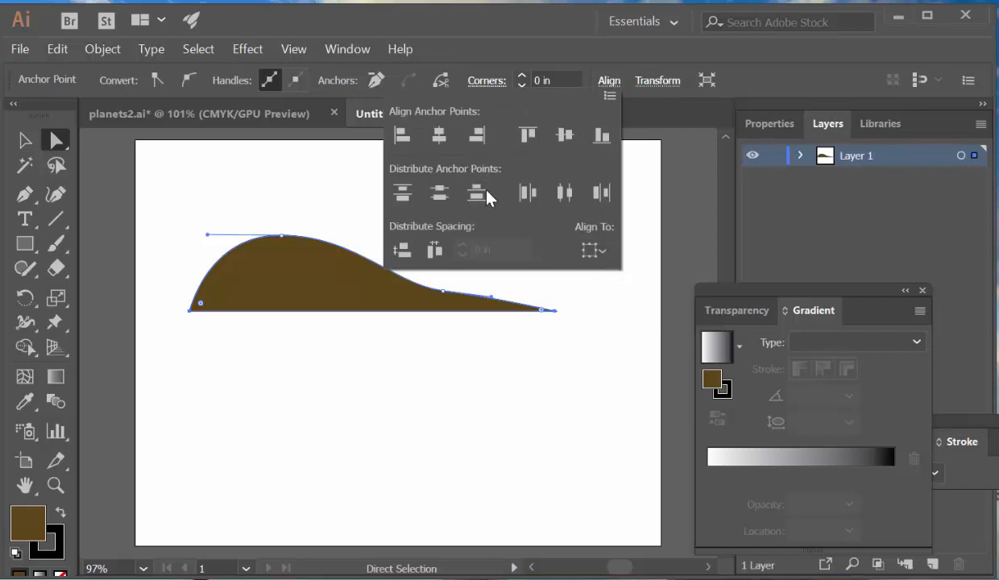
{"action": "left_click", "coordinate": [565, 140]}
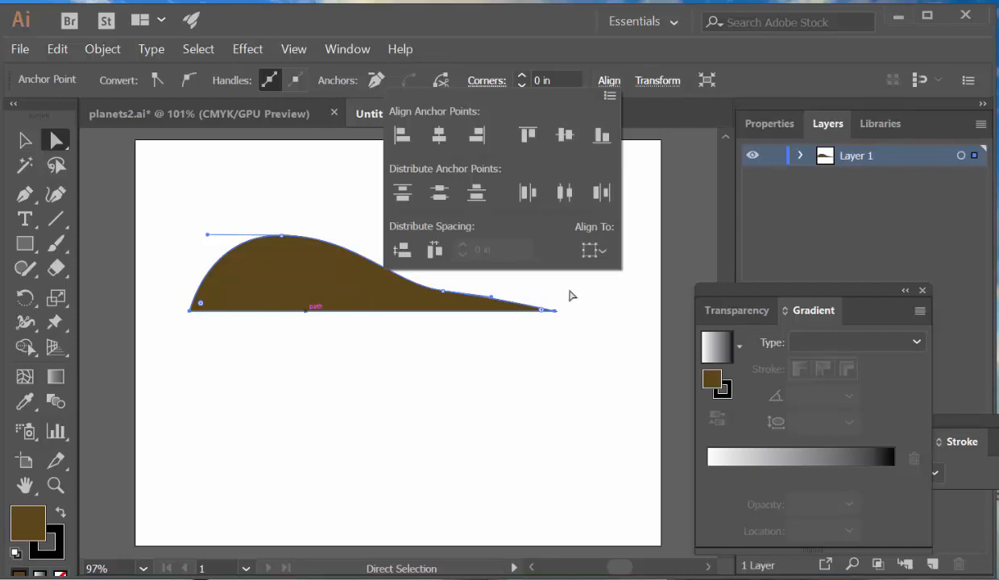
{"action": "left_click", "coordinate": [606, 83]}
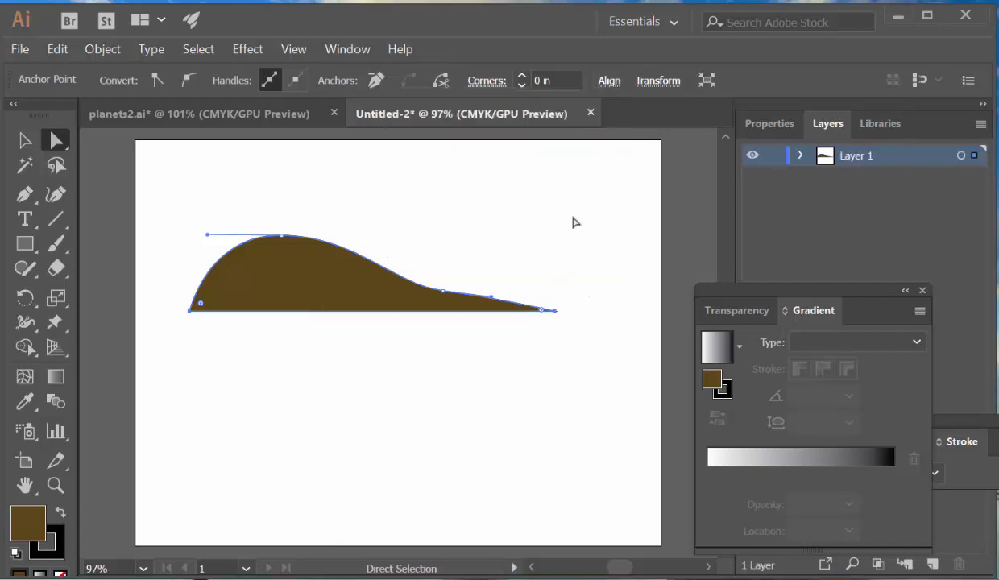
{"action": "left_click", "coordinate": [411, 376]}
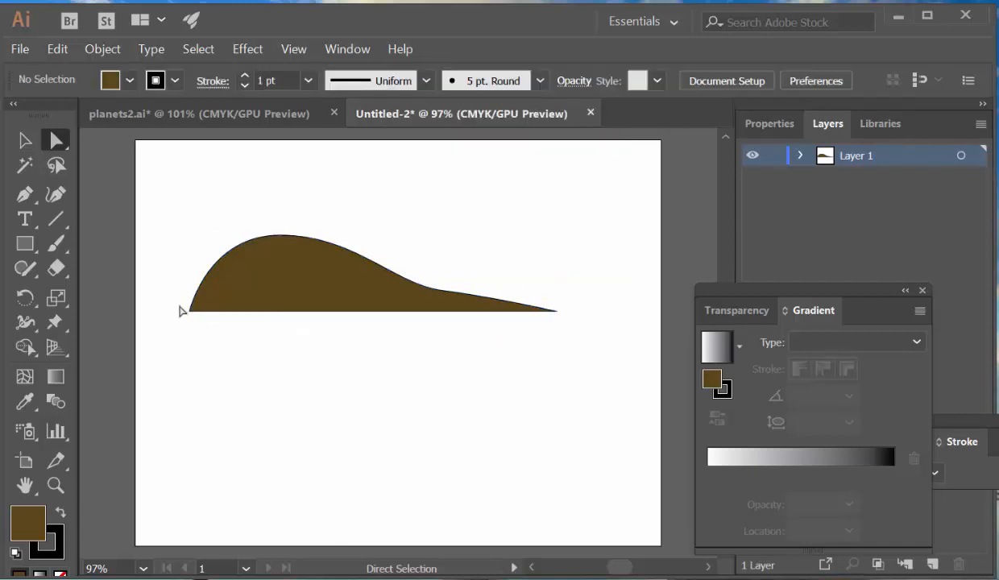
Step: Delete the brown hill shape from the artboard
{"action": "key", "text": "v"}
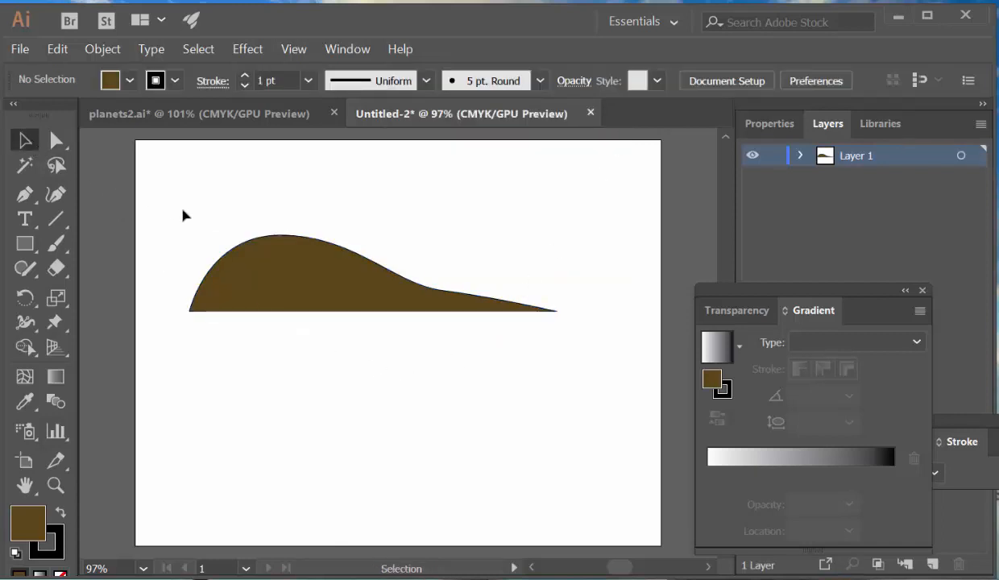
{"action": "left_click", "coordinate": [313, 309]}
{"action": "key", "text": "Delete"}
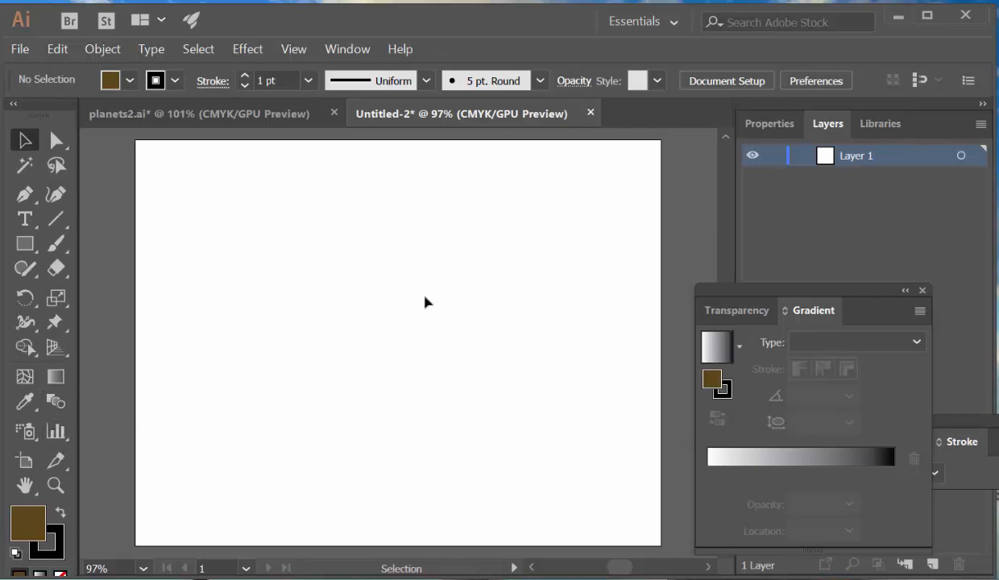
Step: Create a rectangle 11 in wide and 8.5 in high
{"action": "left_click", "coordinate": [25, 243]}
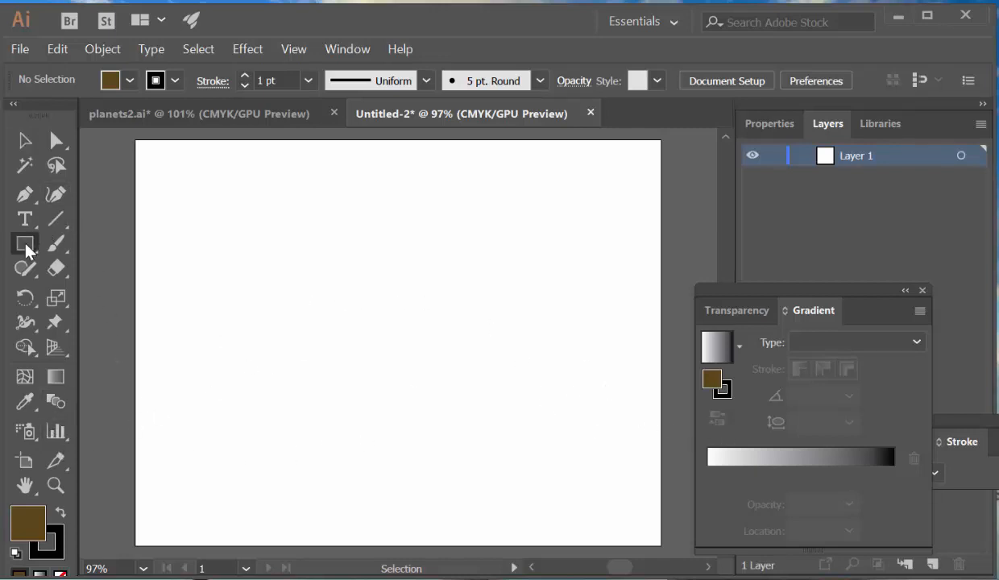
{"action": "left_click", "coordinate": [233, 219]}
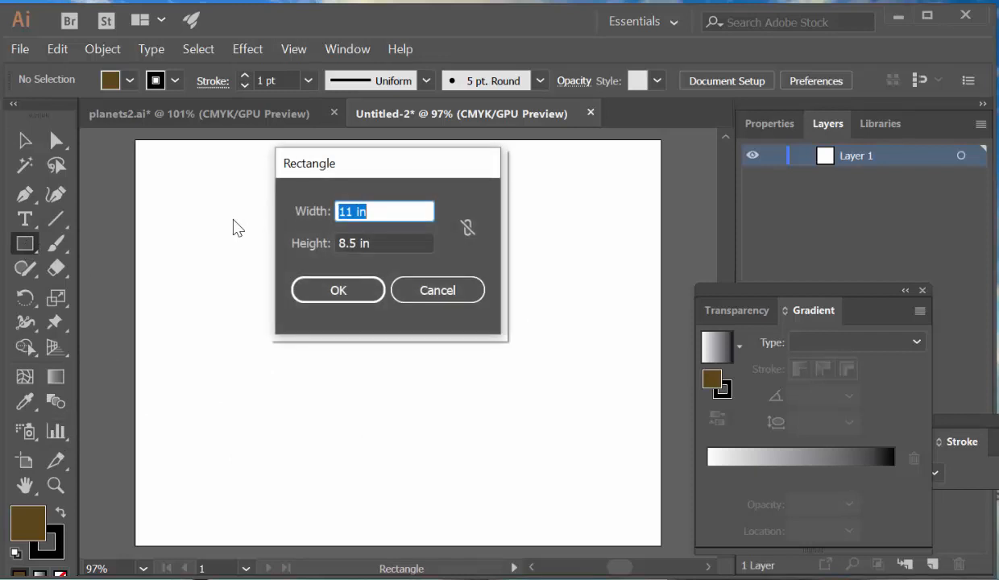
{"action": "left_click", "coordinate": [331, 290]}
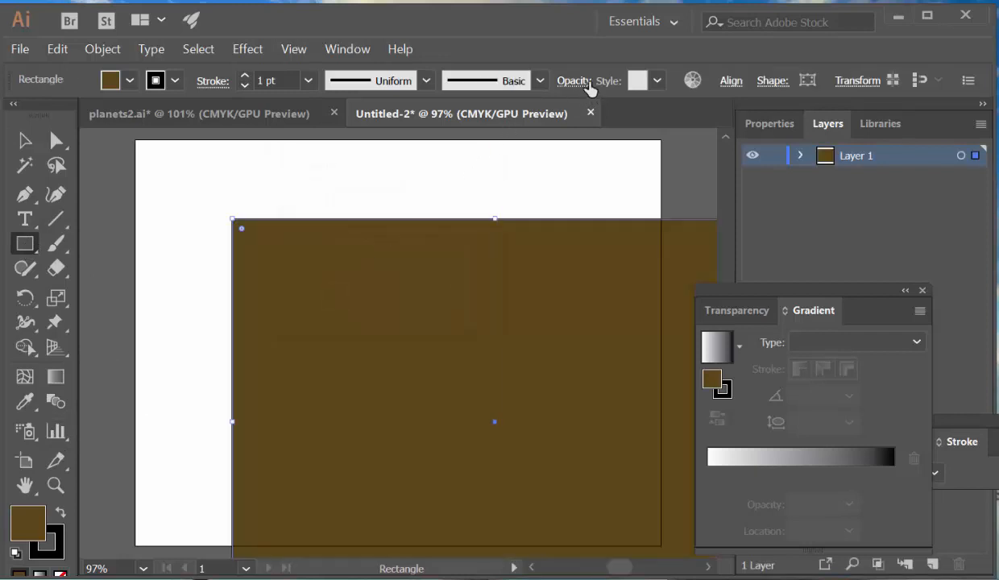
Step: Center the rectangle horizontally and vertically on the artboard
{"action": "left_click", "coordinate": [721, 83]}
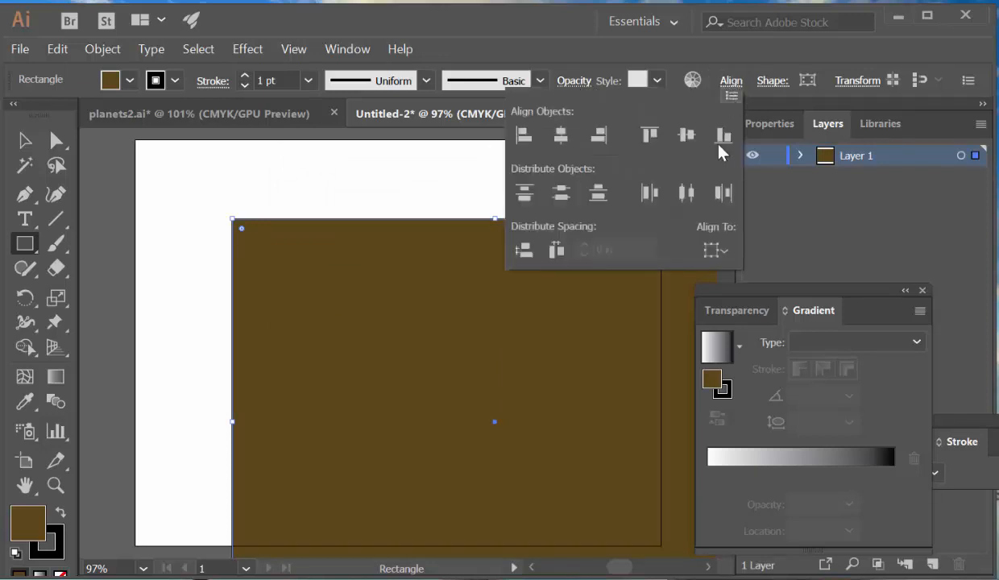
{"action": "left_click", "coordinate": [712, 250]}
{"action": "left_click", "coordinate": [765, 320]}
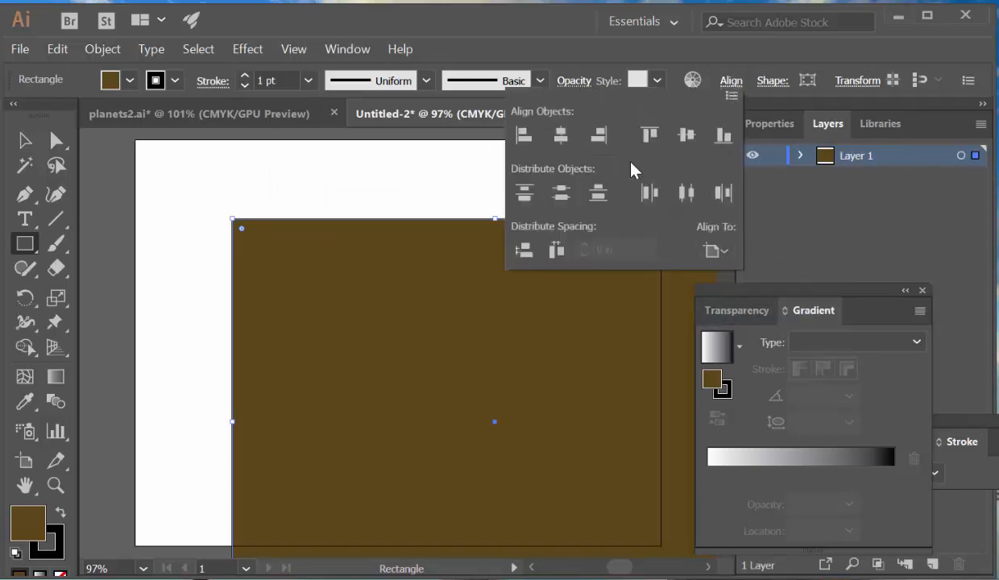
{"action": "left_click", "coordinate": [561, 135]}
{"action": "left_click", "coordinate": [686, 137]}
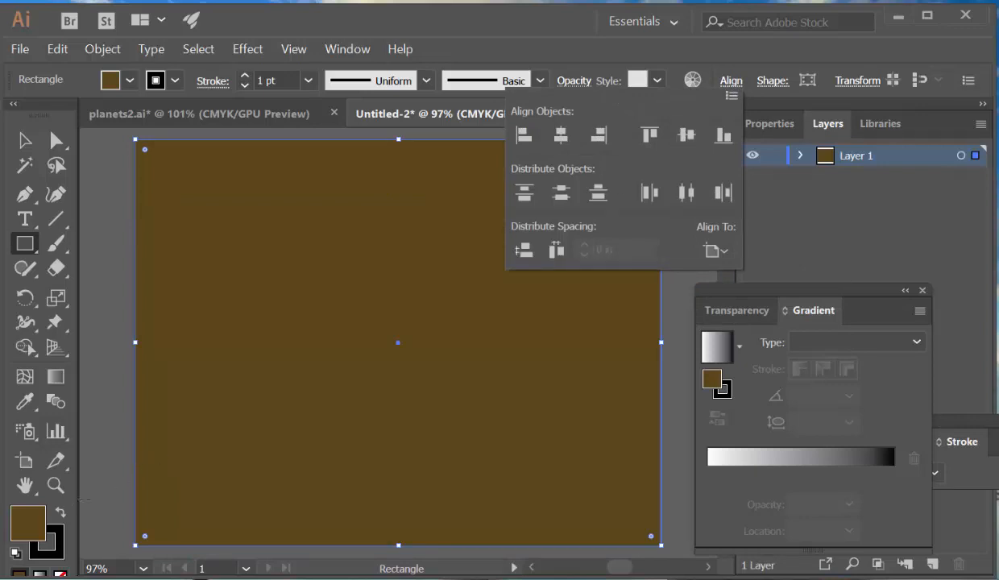
Step: Remove the rectangle's stroke and give it a radial gradient fill
{"action": "left_click", "coordinate": [60, 574]}
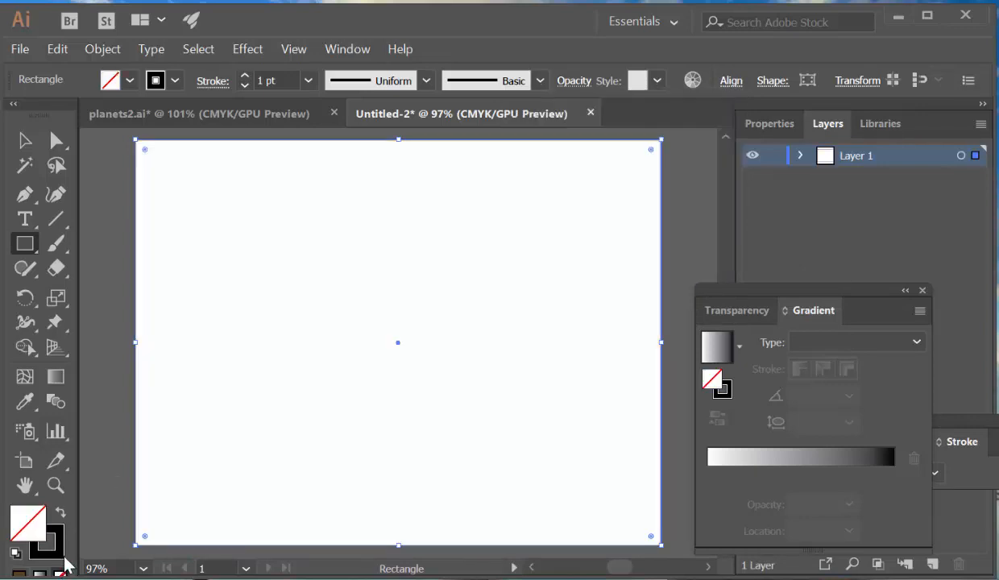
{"action": "left_click", "coordinate": [60, 574]}
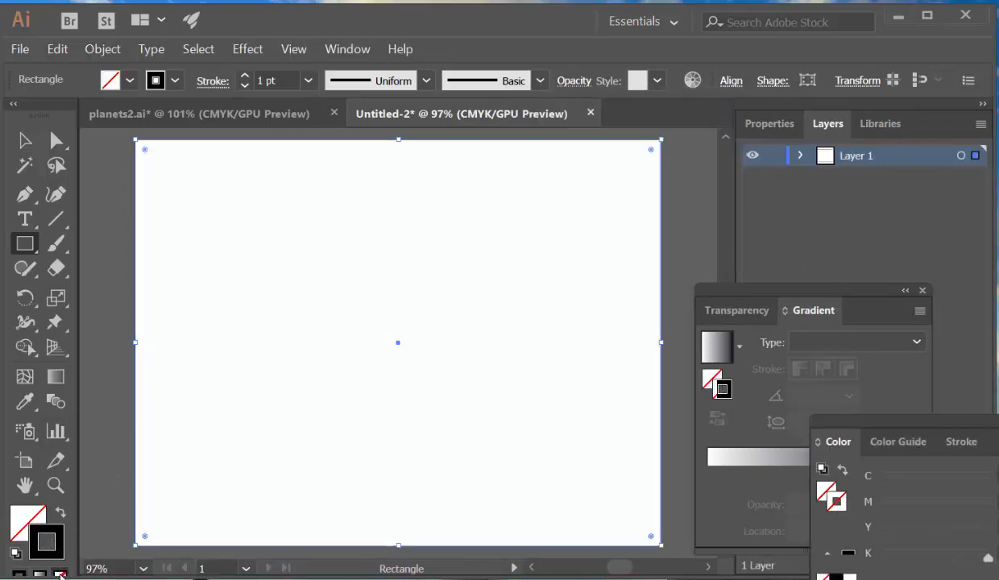
{"action": "left_click", "coordinate": [31, 520]}
{"action": "left_click", "coordinate": [38, 573]}
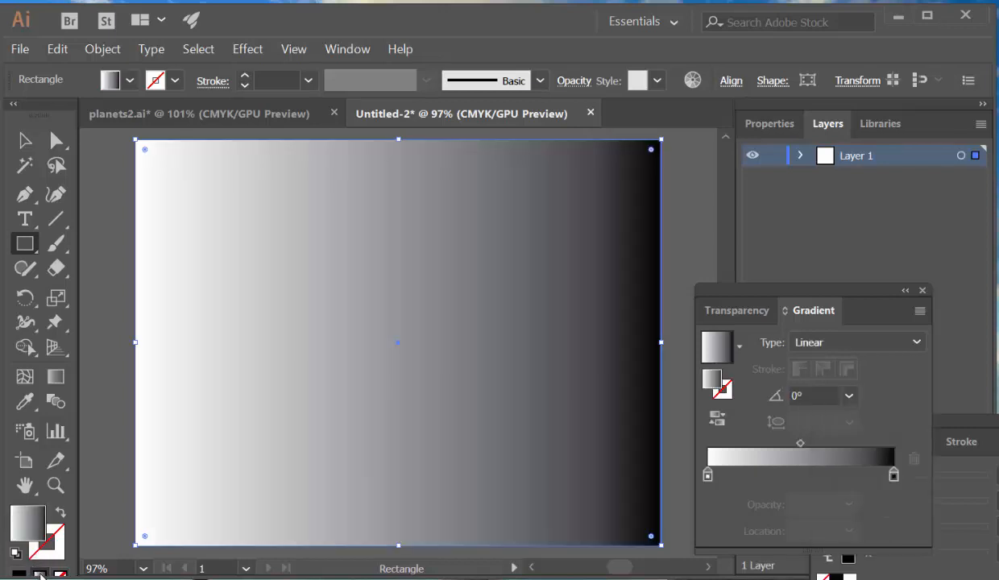
{"action": "left_click", "coordinate": [834, 342]}
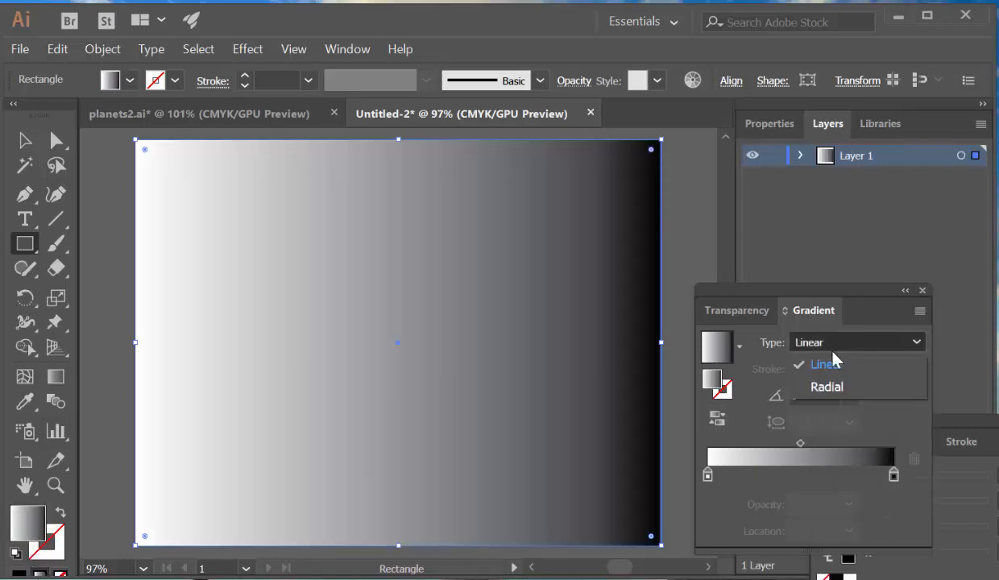
{"action": "left_click", "coordinate": [831, 385]}
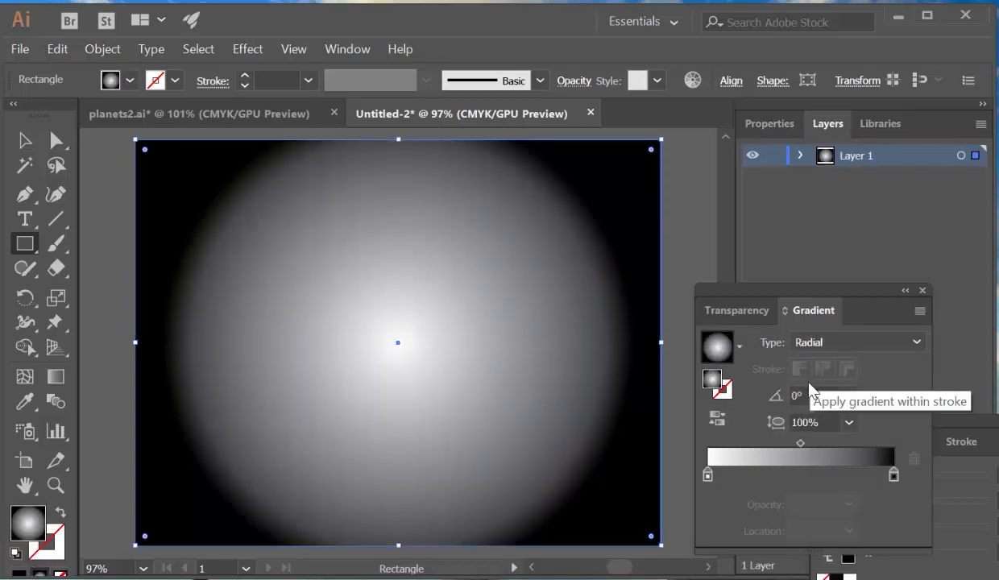
Step: Place the Color panel over the artwork and switch the gradient's black outer stop to the HSB color mode
{"action": "mouse_move", "coordinate": [959, 426]}
{"action": "left_mouse_down"}
{"action": "mouse_move", "coordinate": [972, 394]}
{"action": "mouse_move", "coordinate": [568, 286]}
{"action": "mouse_move", "coordinate": [557, 326]}
{"action": "left_mouse_up"}
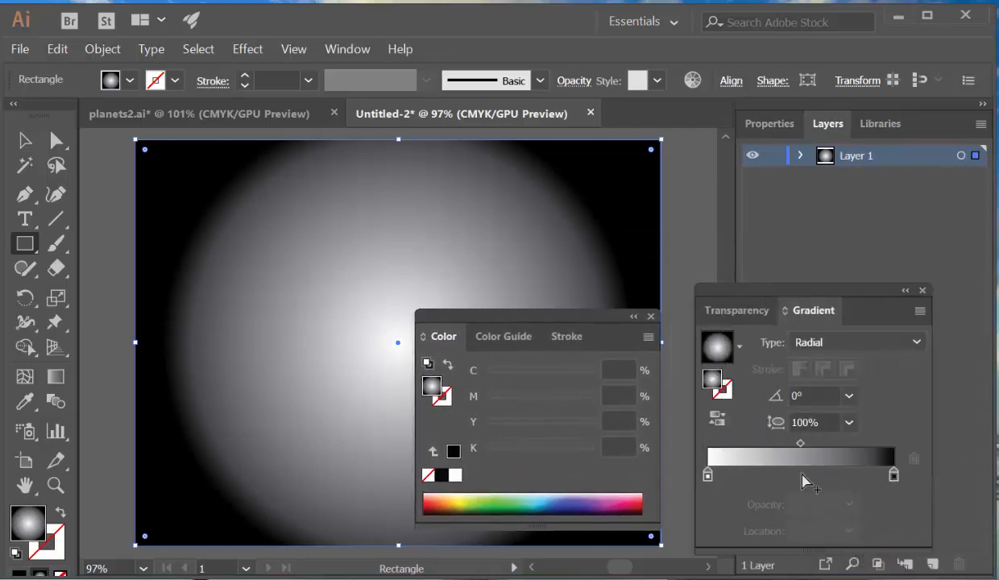
{"action": "left_click", "coordinate": [893, 476]}
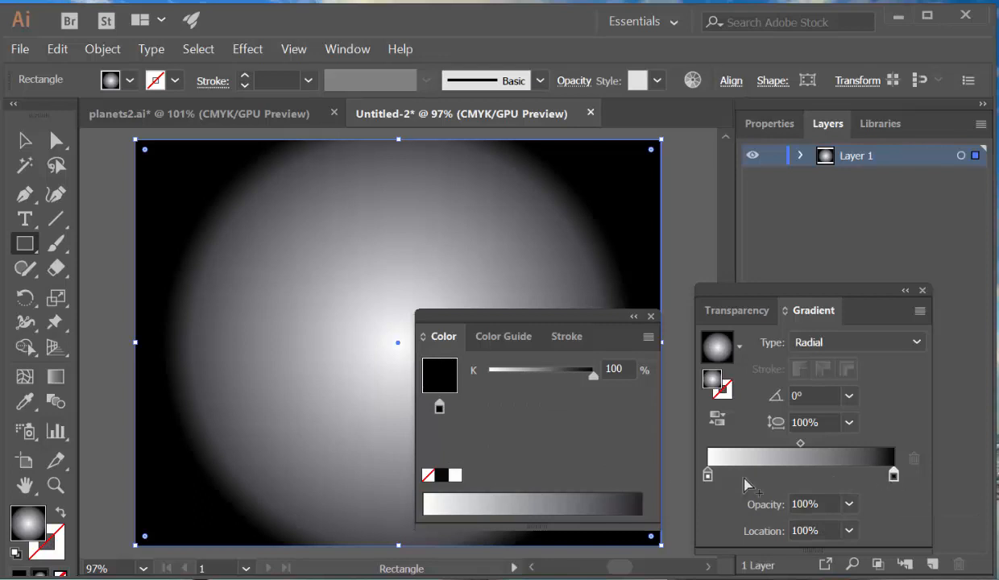
{"action": "left_click", "coordinate": [647, 337]}
{"action": "left_click", "coordinate": [699, 410]}
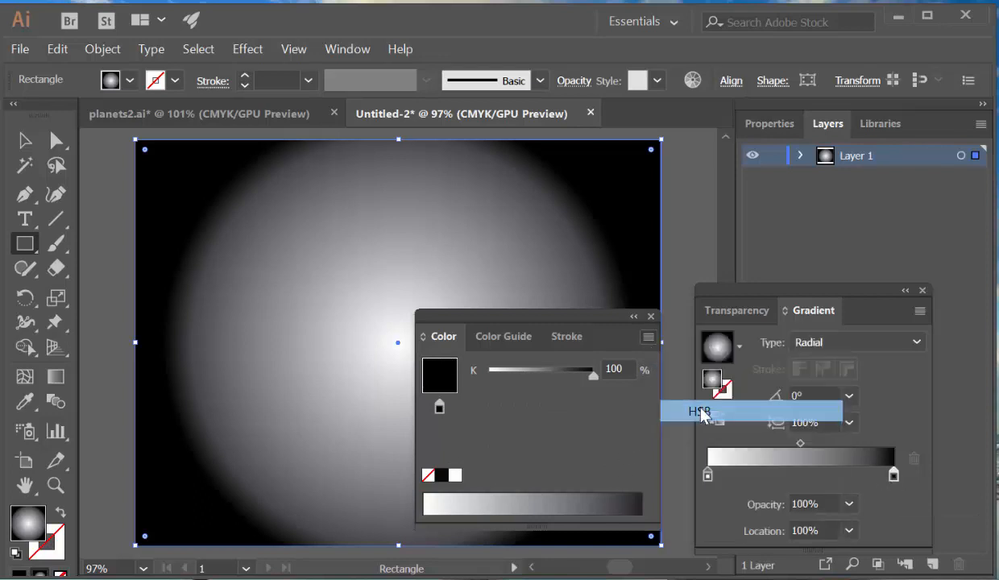
Step: Color the gradient's outer stop dark blue with hue 244.94°, saturation 70% and brightness 54%
{"action": "left_click", "coordinate": [573, 498]}
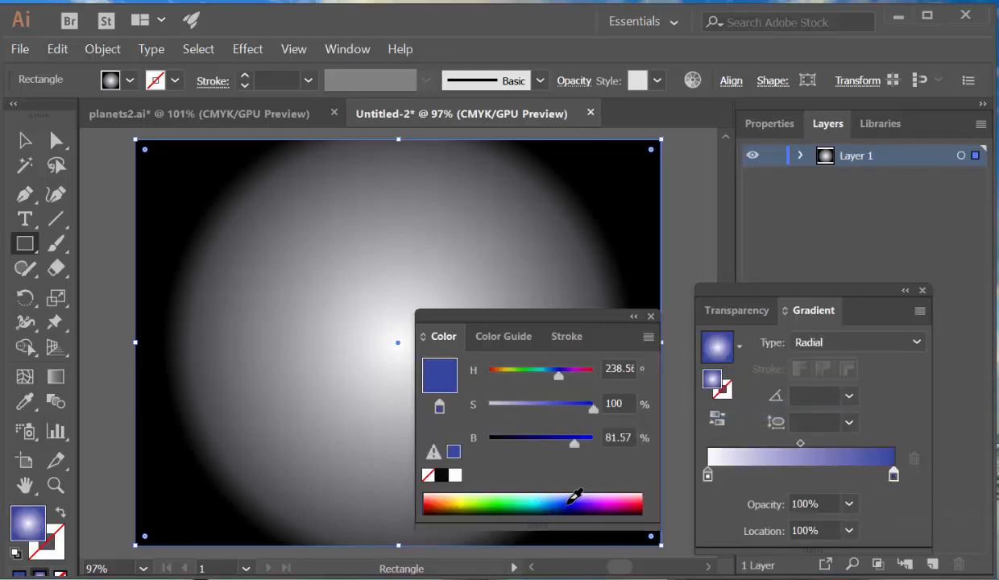
{"action": "left_click", "coordinate": [577, 497]}
{"action": "left_click", "coordinate": [575, 494]}
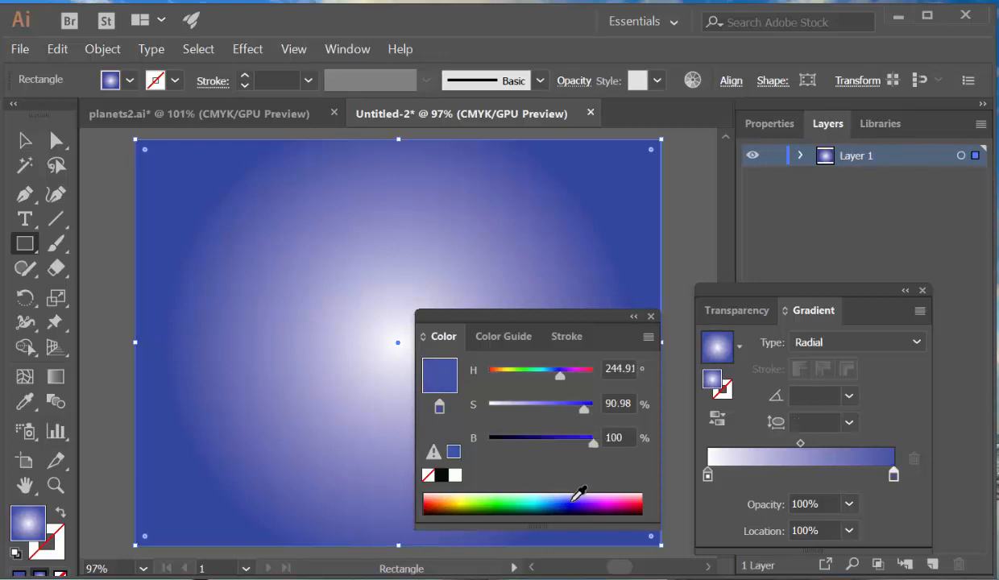
{"action": "left_click", "coordinate": [562, 438]}
{"action": "left_click", "coordinate": [561, 440]}
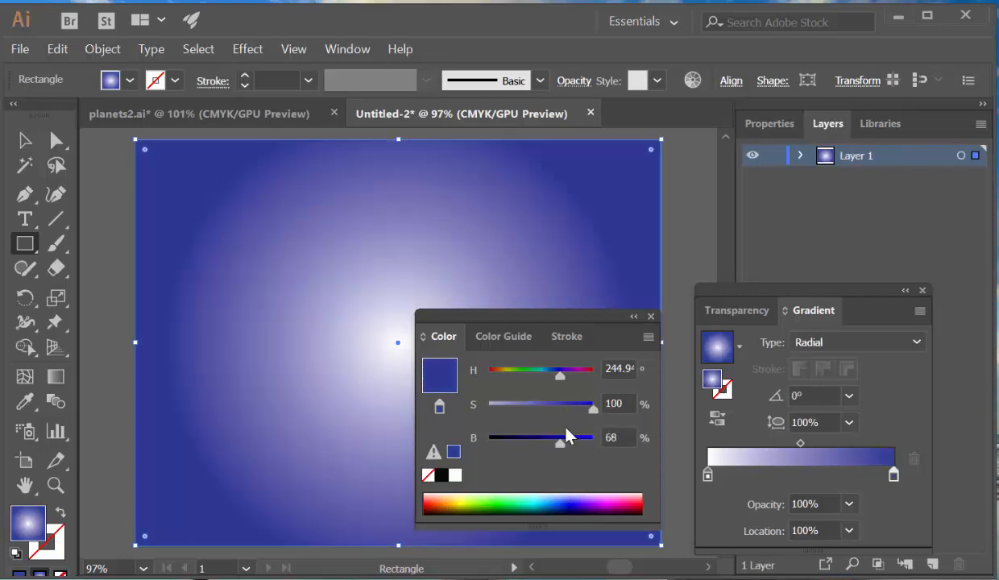
{"action": "left_click_drag", "start_coordinate": [593, 409], "coordinate": [545, 439]}
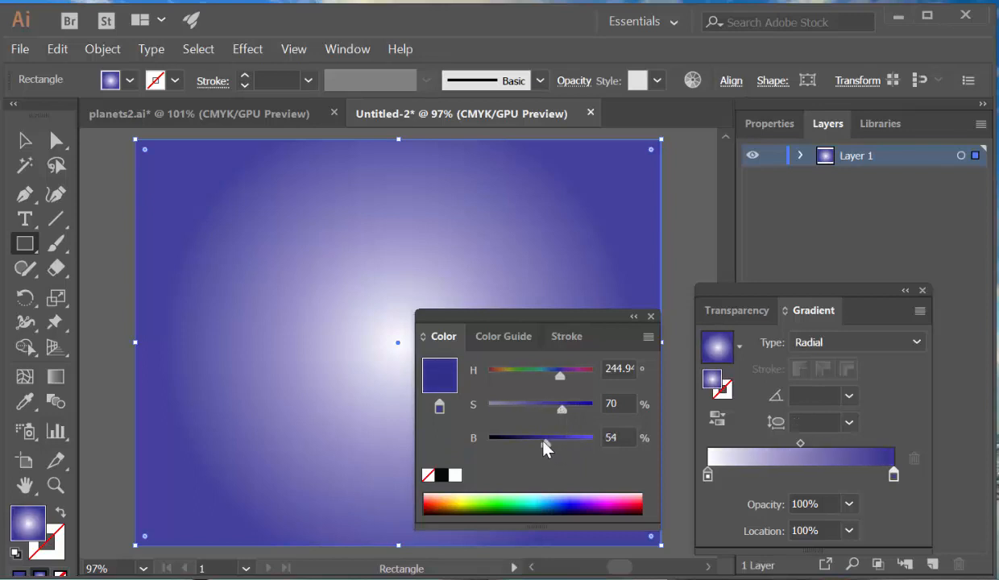
Step: Shift the gradient midpoint to 19.73% and adjust the blue outer stop to saturation 58% and brightness 57%, closing the Color panel
{"action": "left_click_drag", "start_coordinate": [800, 444], "coordinate": [744, 444]}
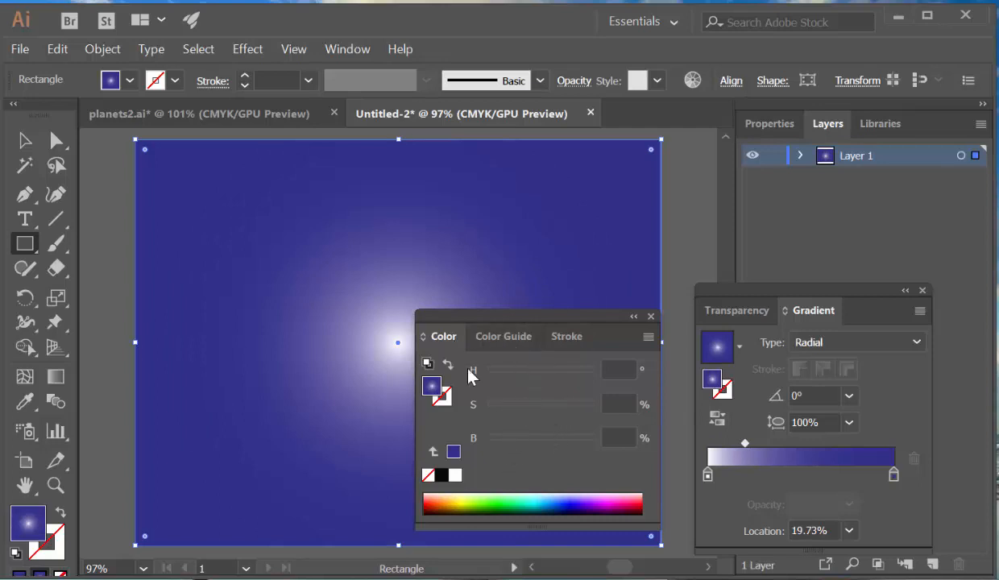
{"action": "left_click", "coordinate": [893, 477]}
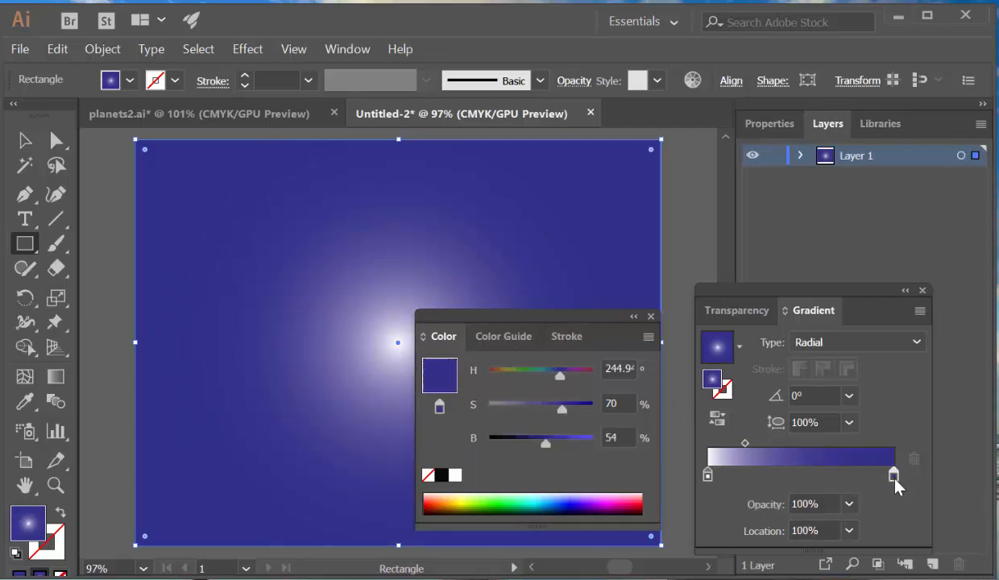
{"action": "left_click_drag", "start_coordinate": [567, 415], "coordinate": [548, 444]}
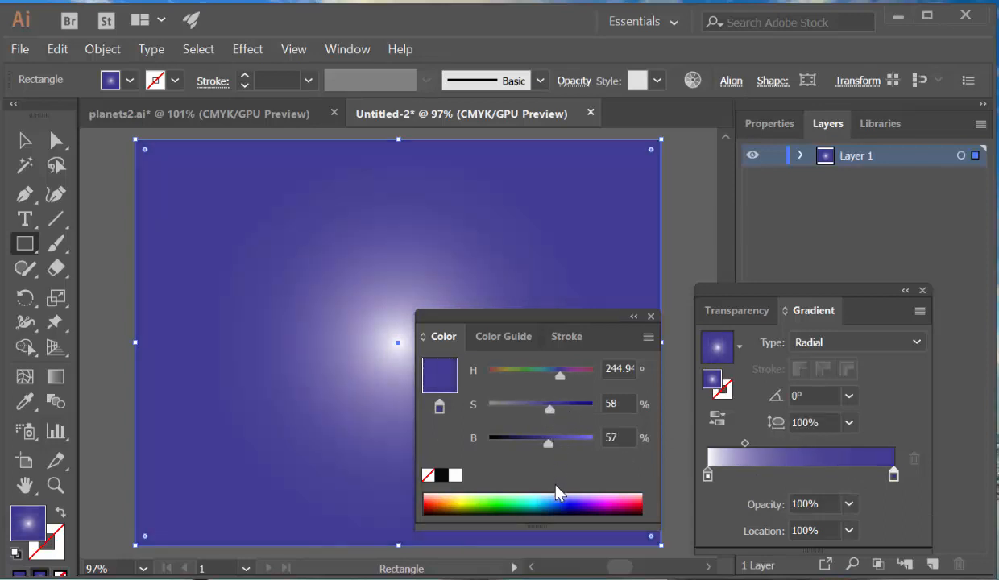
{"action": "left_click_drag", "start_coordinate": [559, 373], "coordinate": [561, 376]}
{"action": "left_click", "coordinate": [650, 316]}
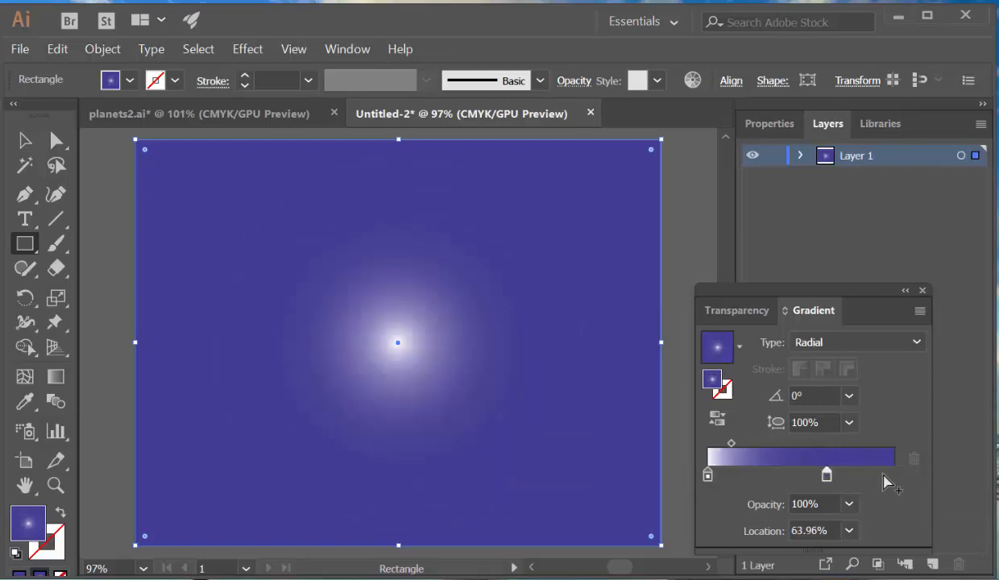
Step: Replace the white center stop with a copy of the blue stop, keeping the outer stop at location 100%
{"action": "left_click", "coordinate": [880, 475]}
{"action": "left_click", "coordinate": [708, 475]}
{"action": "mouse_move", "coordinate": [709, 482]}
{"action": "left_mouse_down"}
{"action": "mouse_move", "coordinate": [807, 506]}
{"action": "mouse_move", "coordinate": [827, 477]}
{"action": "mouse_move", "coordinate": [706, 481]}
{"action": "left_mouse_up"}
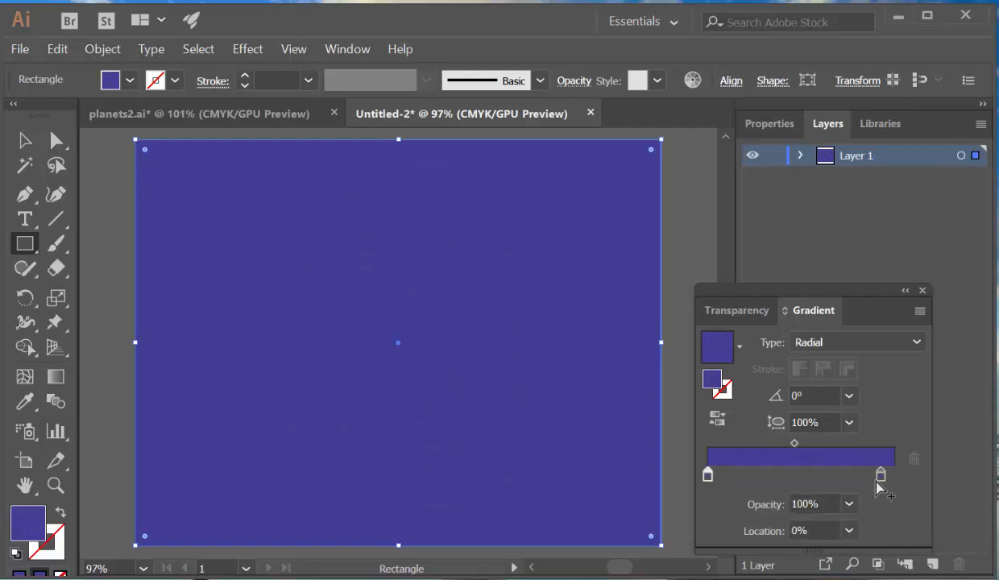
{"action": "left_click_drag", "start_coordinate": [880, 476], "coordinate": [893, 477]}
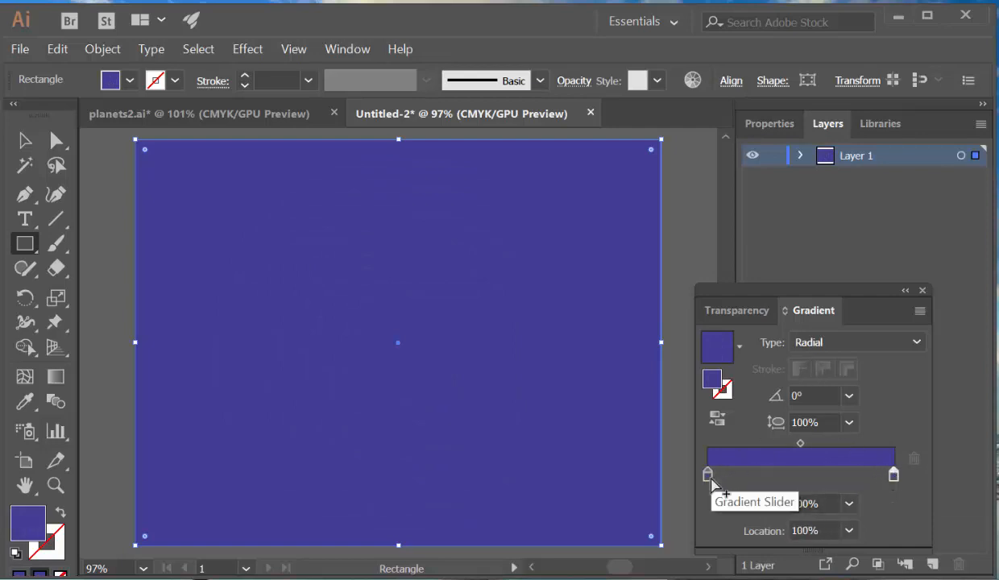
Step: Recolor the gradient's center stop in HSB mode with hue 245°, saturation 44% and brightness 74%
{"action": "double_click", "coordinate": [708, 475]}
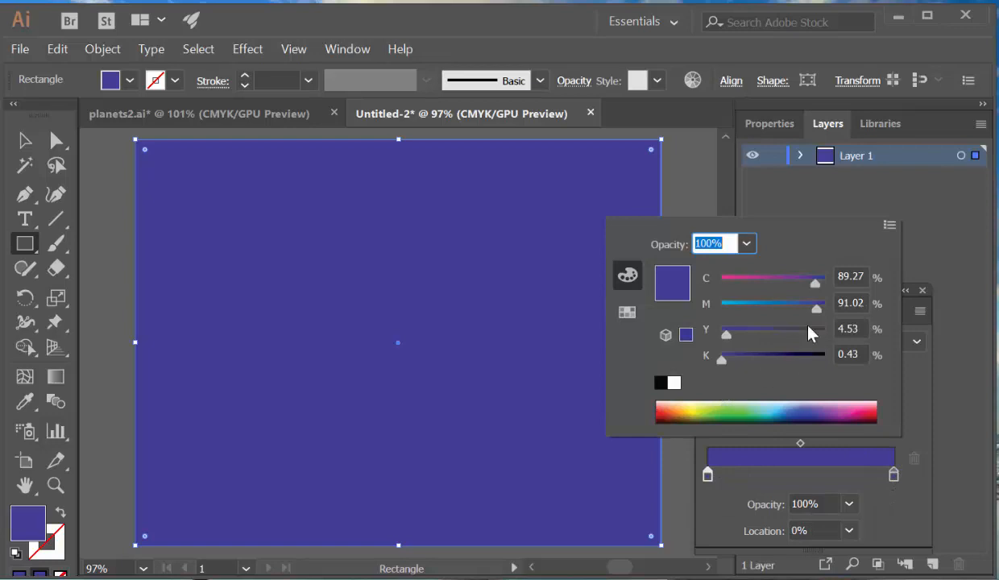
{"action": "left_click", "coordinate": [890, 225]}
{"action": "left_click", "coordinate": [918, 272]}
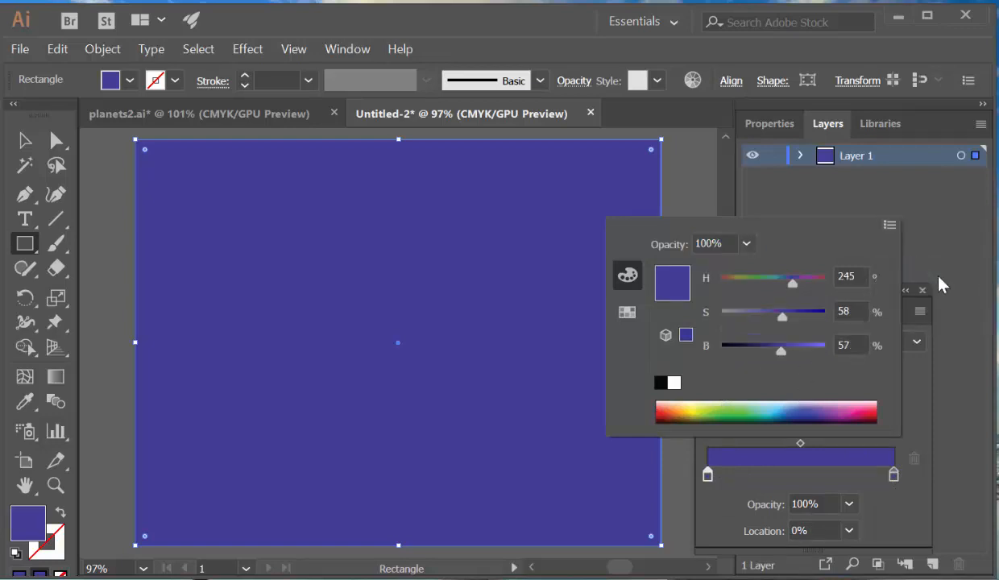
{"action": "left_click_drag", "start_coordinate": [781, 321], "coordinate": [754, 321]}
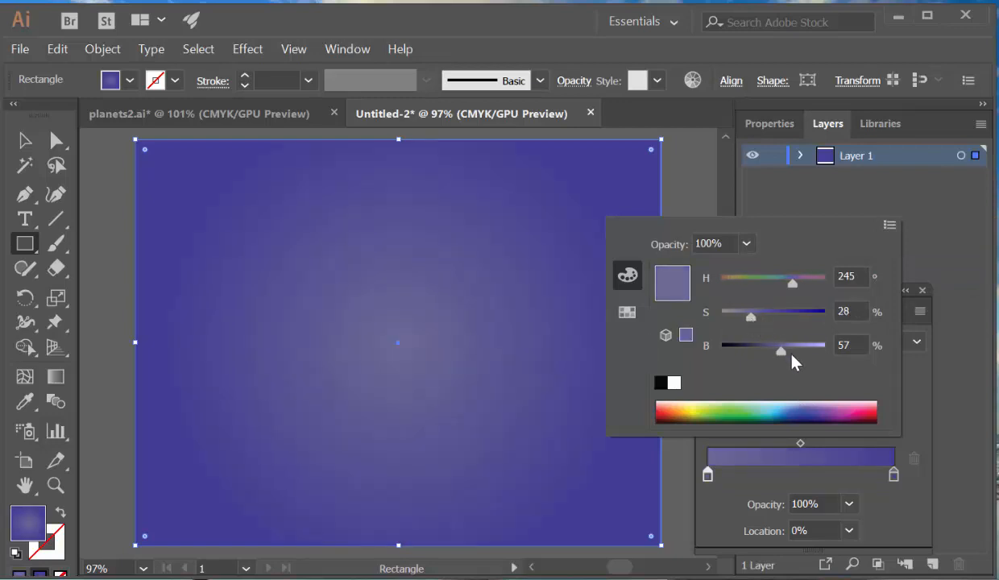
{"action": "left_click_drag", "start_coordinate": [782, 352], "coordinate": [790, 354]}
{"action": "left_click_drag", "start_coordinate": [751, 318], "coordinate": [768, 317]}
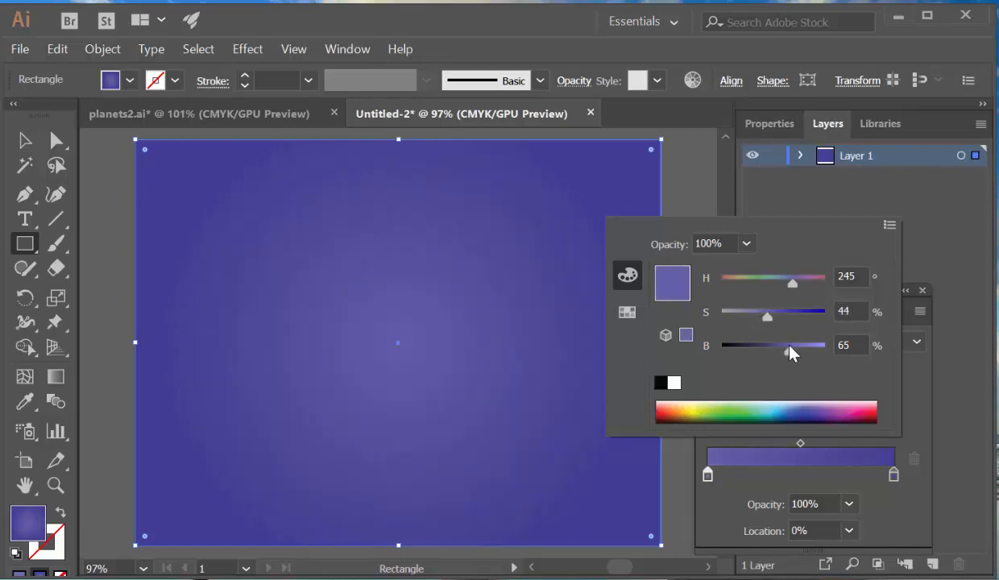
{"action": "left_click_drag", "start_coordinate": [789, 352], "coordinate": [799, 349]}
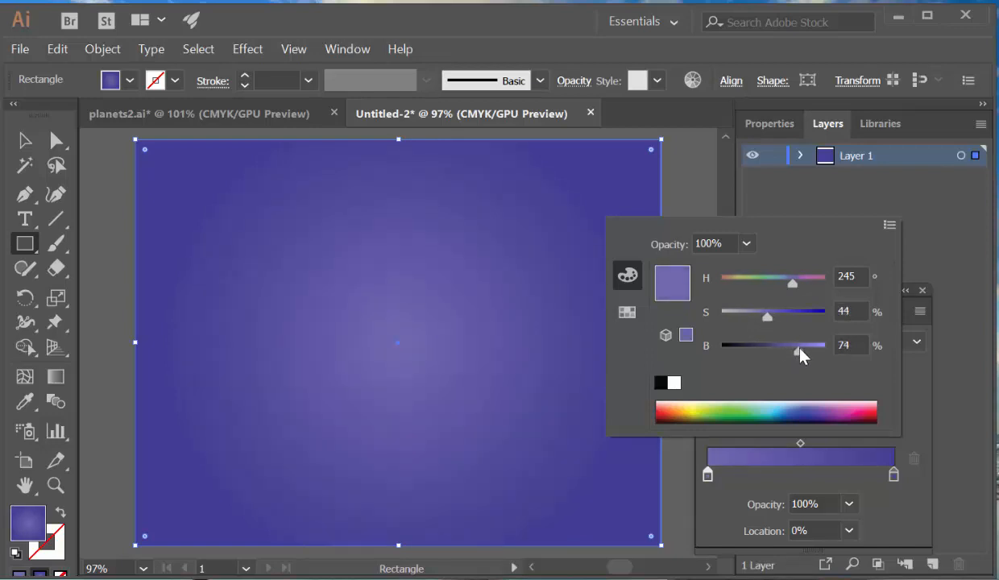
{"action": "left_click", "coordinate": [906, 399]}
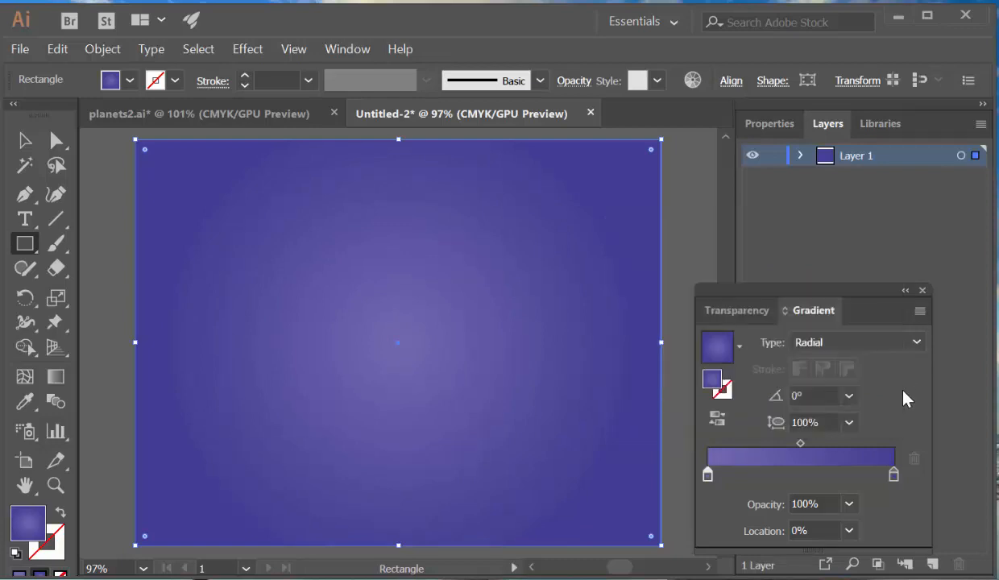
Step: Reshape the radial gradient into a tilted ellipse with an angle of -35.4° and an aspect ratio of 62.8%
{"action": "left_click", "coordinate": [848, 422]}
{"action": "left_click", "coordinate": [876, 239]}
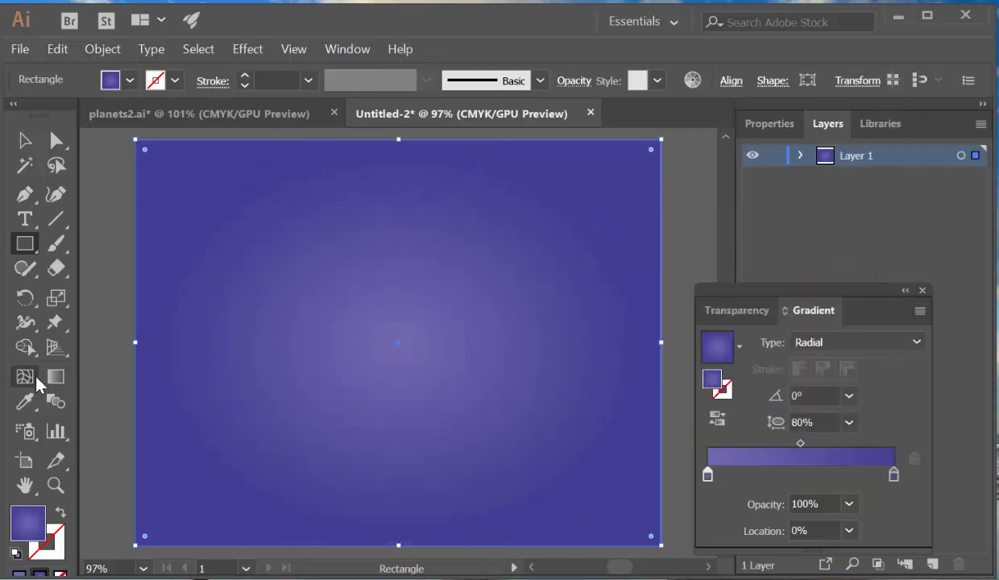
{"action": "left_click", "coordinate": [56, 377]}
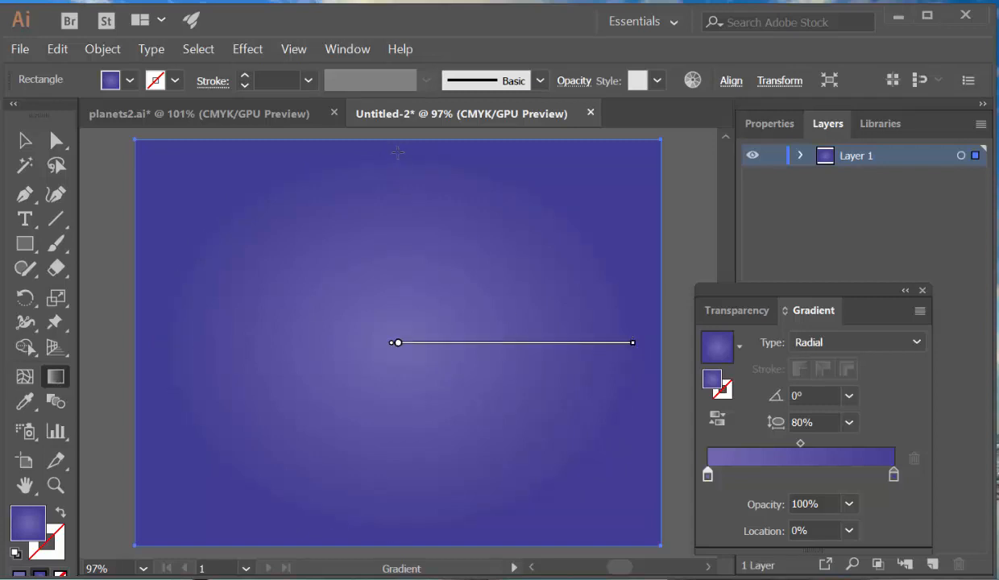
{"action": "left_click_drag", "start_coordinate": [162, 344], "coordinate": [179, 343]}
{"action": "left_click_drag", "start_coordinate": [624, 343], "coordinate": [574, 471]}
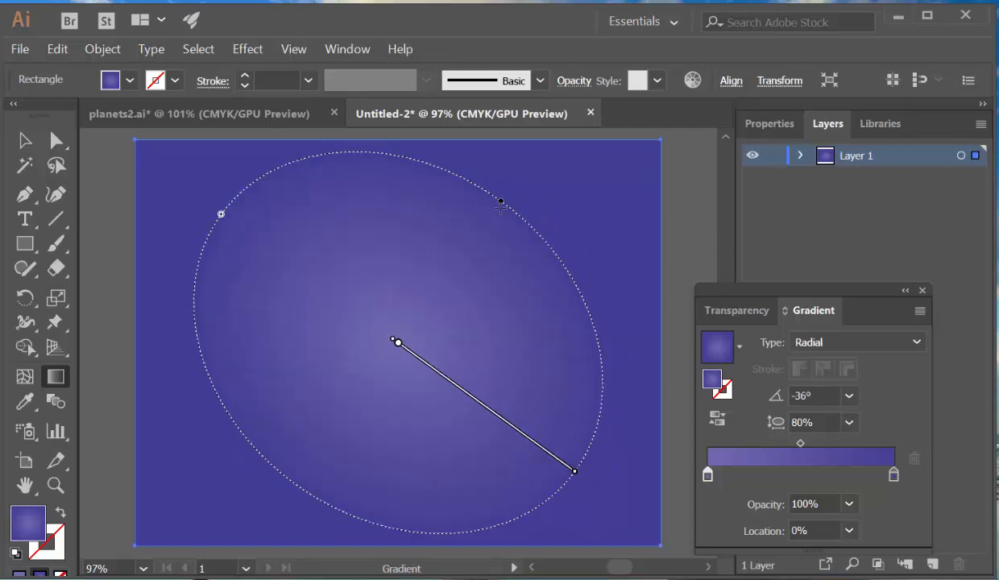
{"action": "left_click_drag", "start_coordinate": [499, 203], "coordinate": [474, 239]}
Step: Darken the gradient's outer stop in HSB mode to saturation 69% and brightness 50%
{"action": "left_click", "coordinate": [894, 476]}
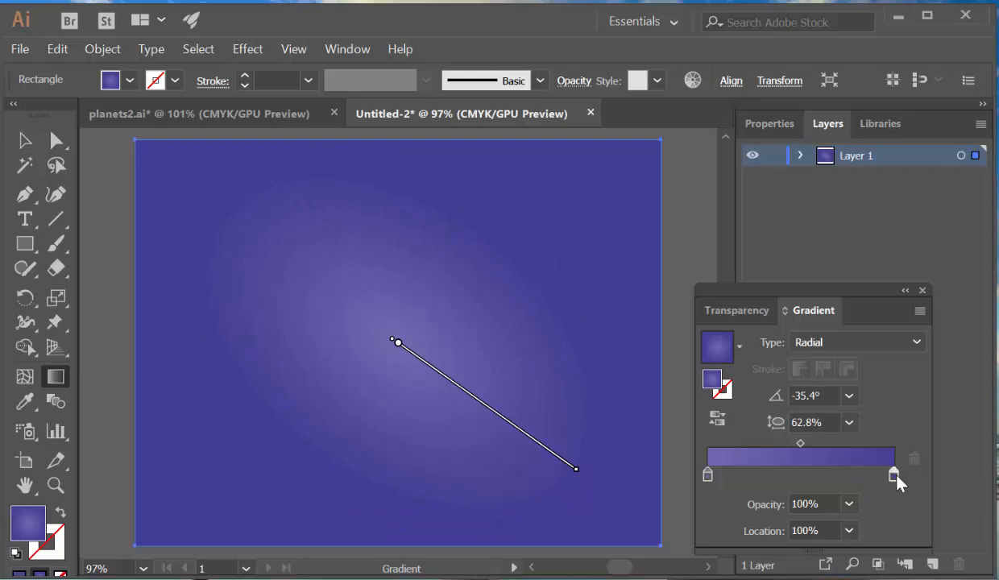
{"action": "double_click", "coordinate": [894, 474]}
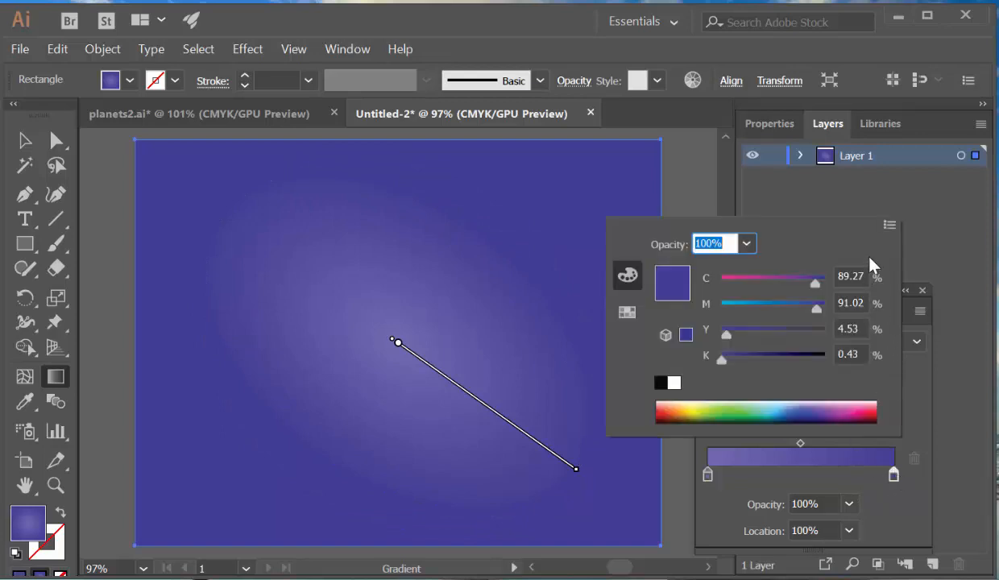
{"action": "left_click", "coordinate": [890, 226]}
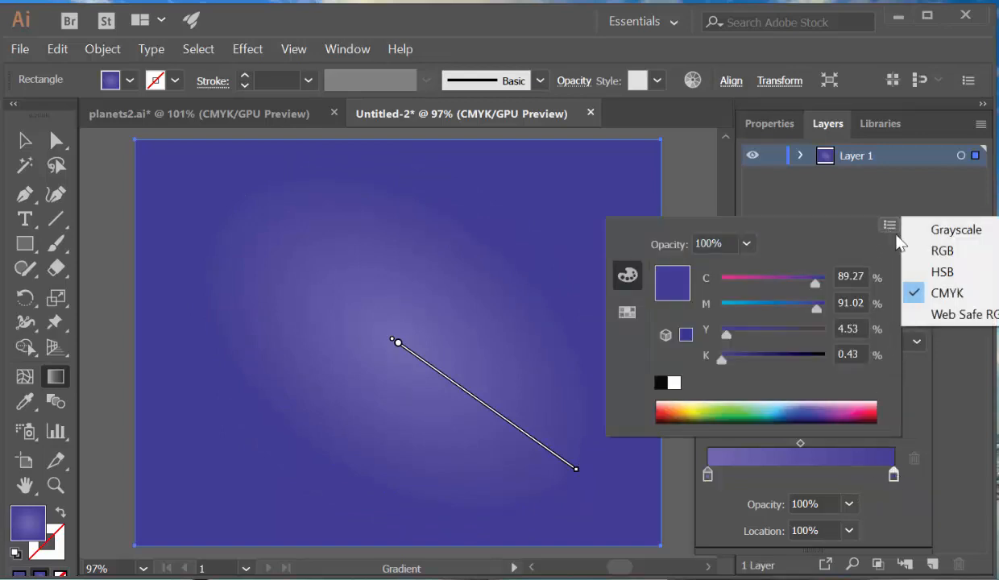
{"action": "left_click", "coordinate": [918, 274]}
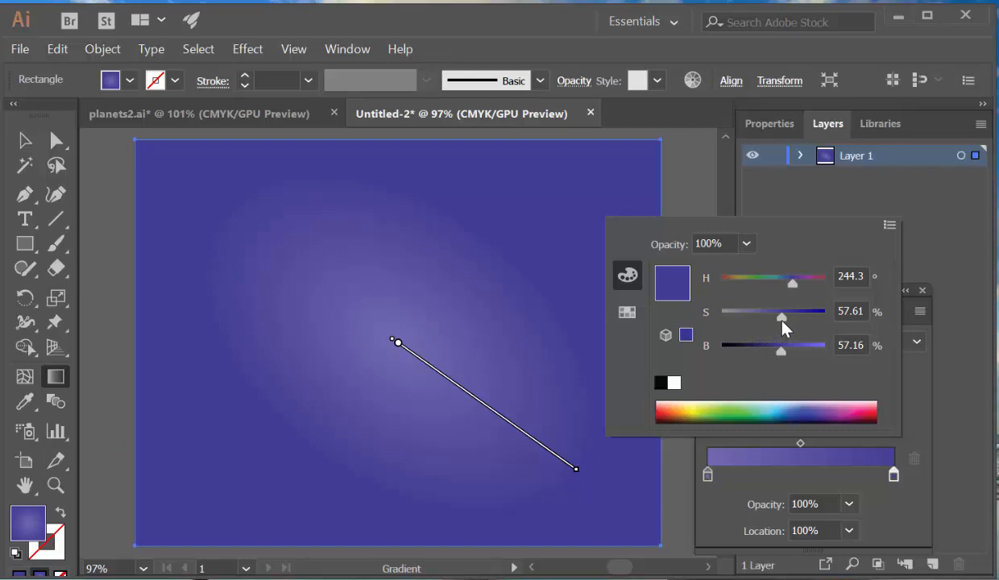
{"action": "left_click_drag", "start_coordinate": [782, 317], "coordinate": [774, 356]}
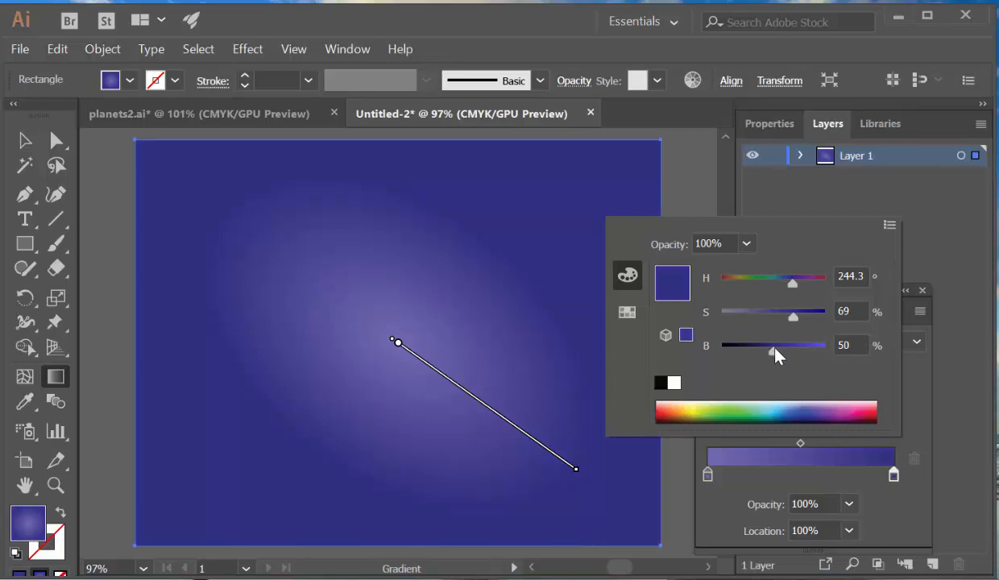
{"action": "left_click", "coordinate": [909, 449]}
Step: Open the Color panel, place it above the gradient settings and lower the center stop's brightness to 58%
{"action": "left_click", "coordinate": [708, 476]}
{"action": "double_click", "coordinate": [708, 476]}
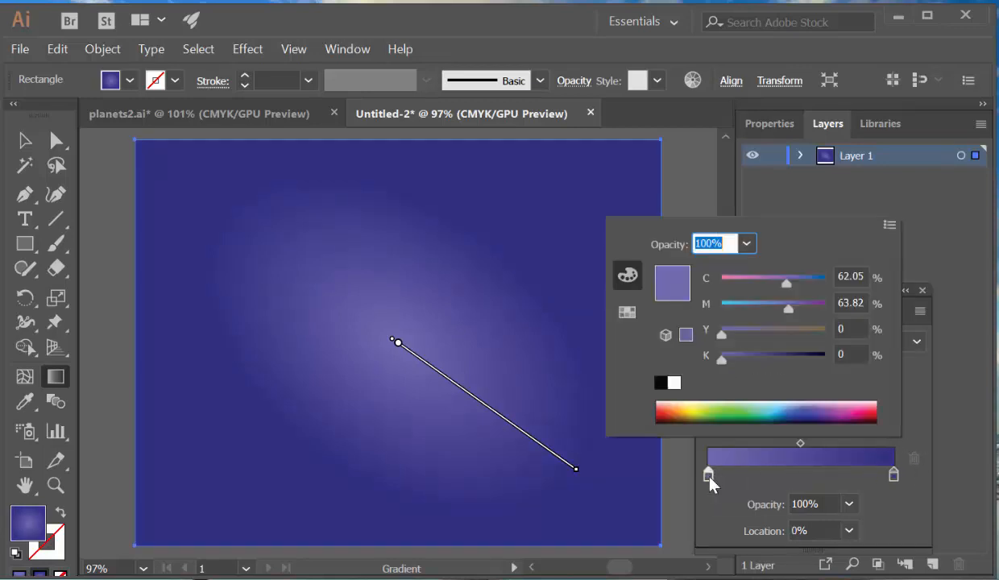
{"action": "left_click", "coordinate": [889, 225]}
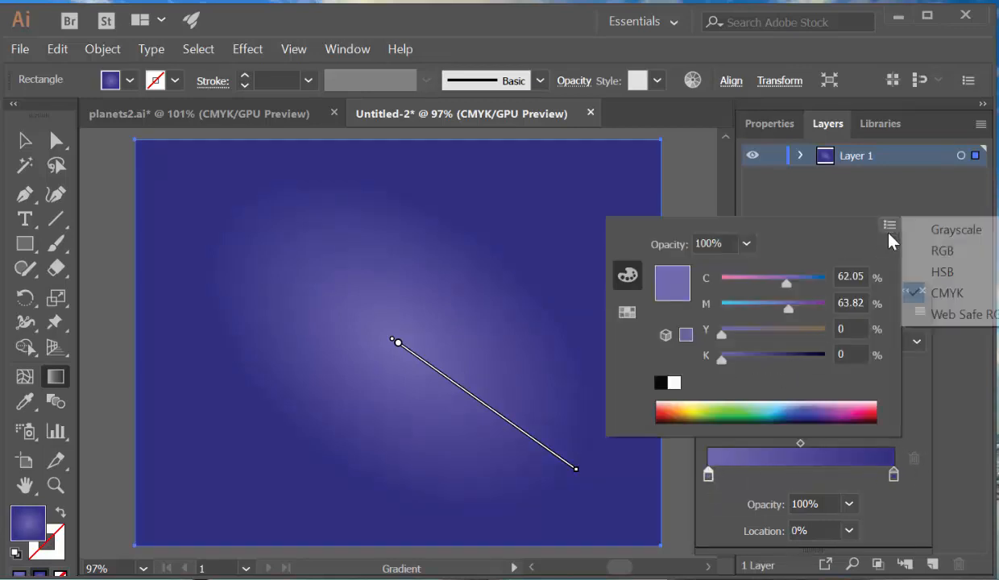
{"action": "left_click", "coordinate": [922, 272]}
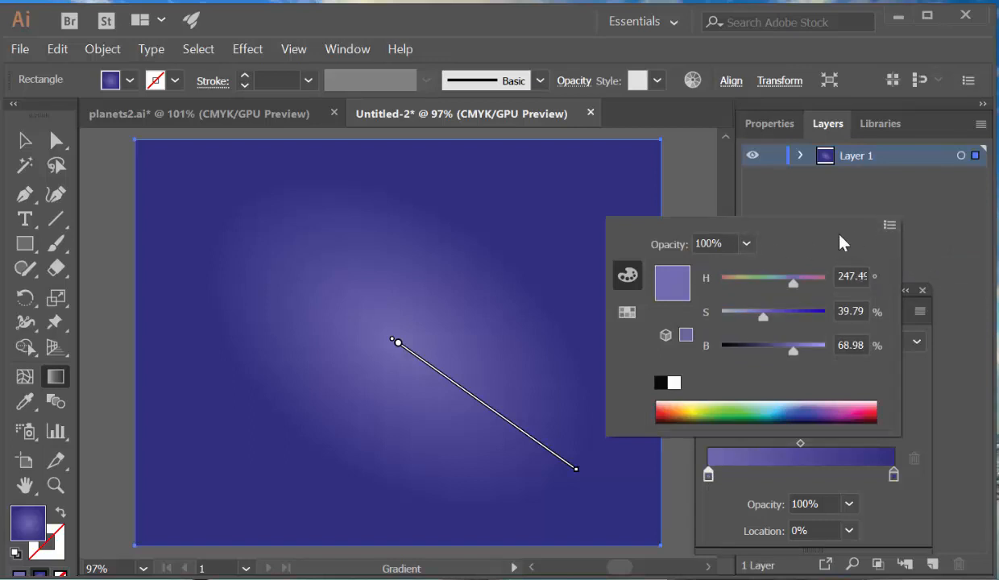
{"action": "left_click", "coordinate": [708, 475]}
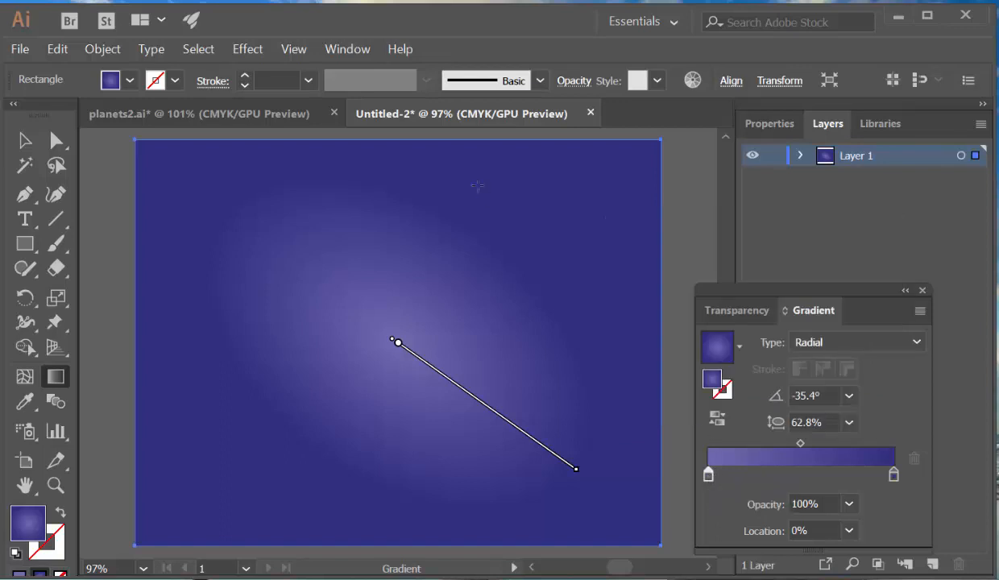
{"action": "left_click", "coordinate": [342, 50]}
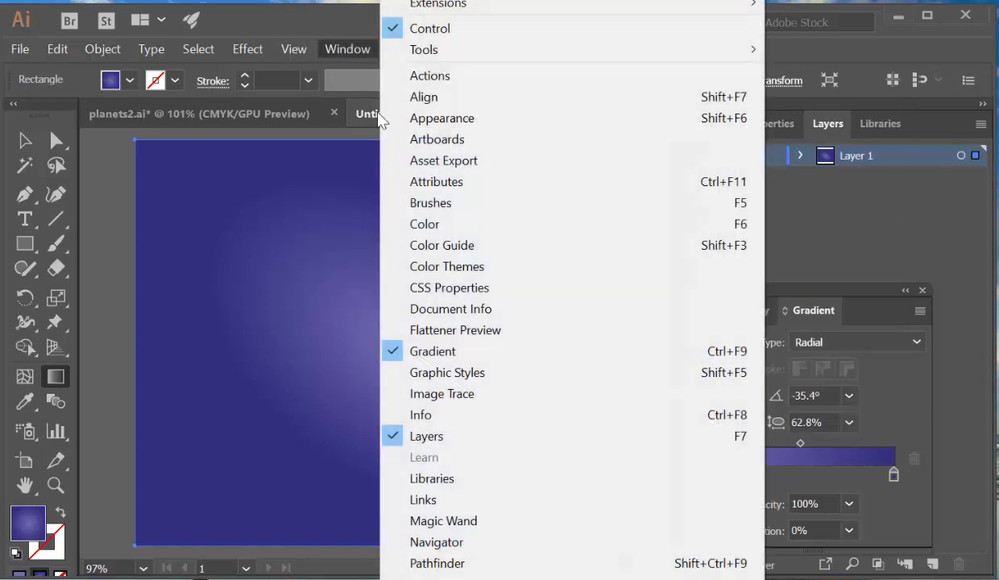
{"action": "left_click", "coordinate": [435, 225]}
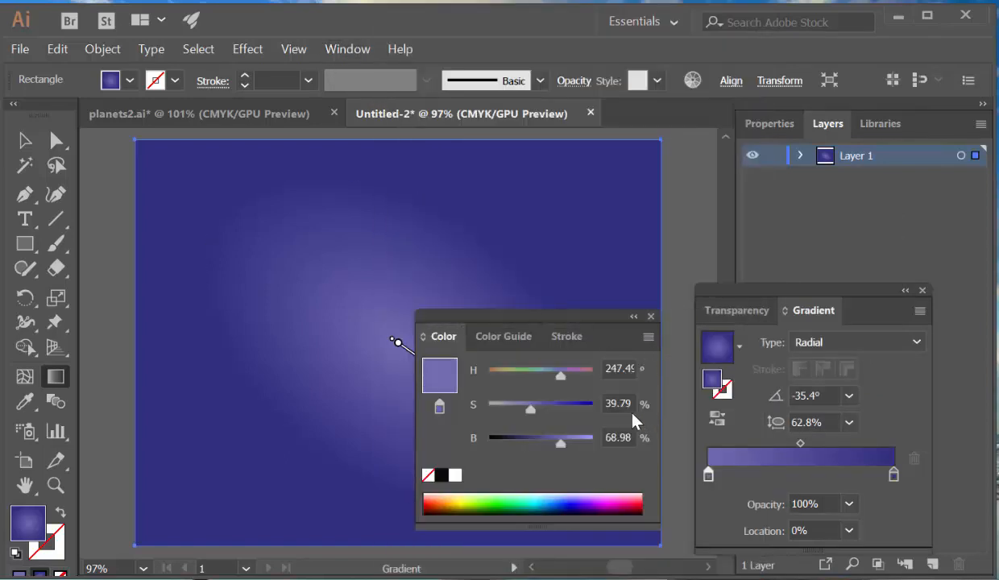
{"action": "left_click_drag", "start_coordinate": [574, 322], "coordinate": [813, 201]}
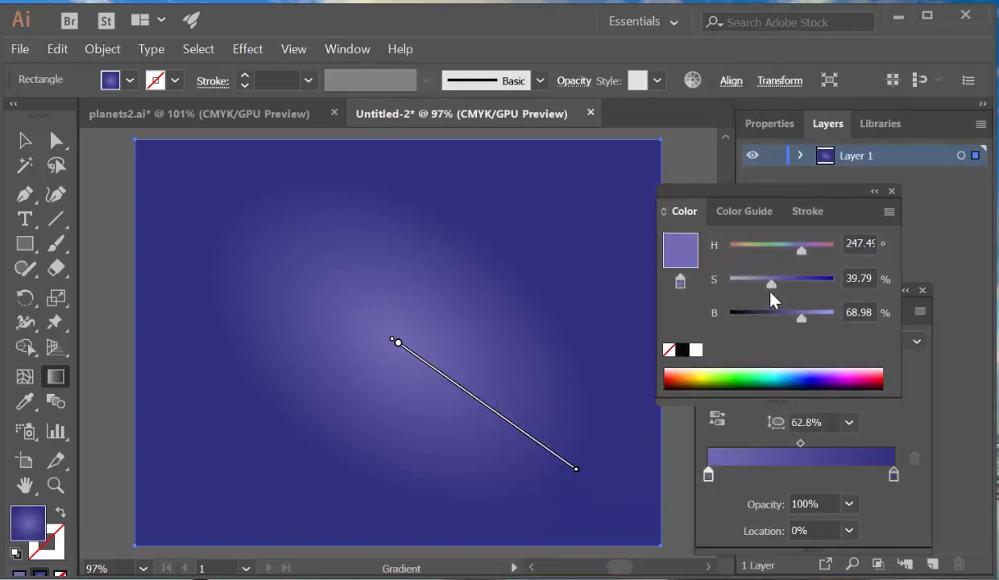
{"action": "left_click_drag", "start_coordinate": [802, 319], "coordinate": [788, 319]}
{"action": "left_click", "coordinate": [928, 326]}
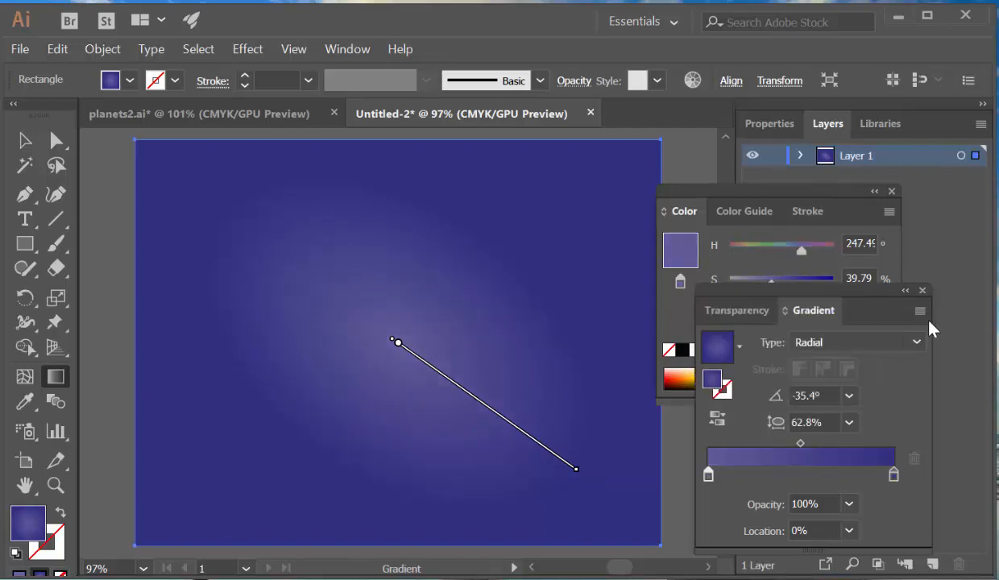
Step: Start a star on the background with 11 points, Radius 1 of 0.3 in and Radius 2 of 0.4 in
{"action": "left_click_drag", "start_coordinate": [25, 243], "coordinate": [98, 343]}
{"action": "left_click", "coordinate": [322, 282]}
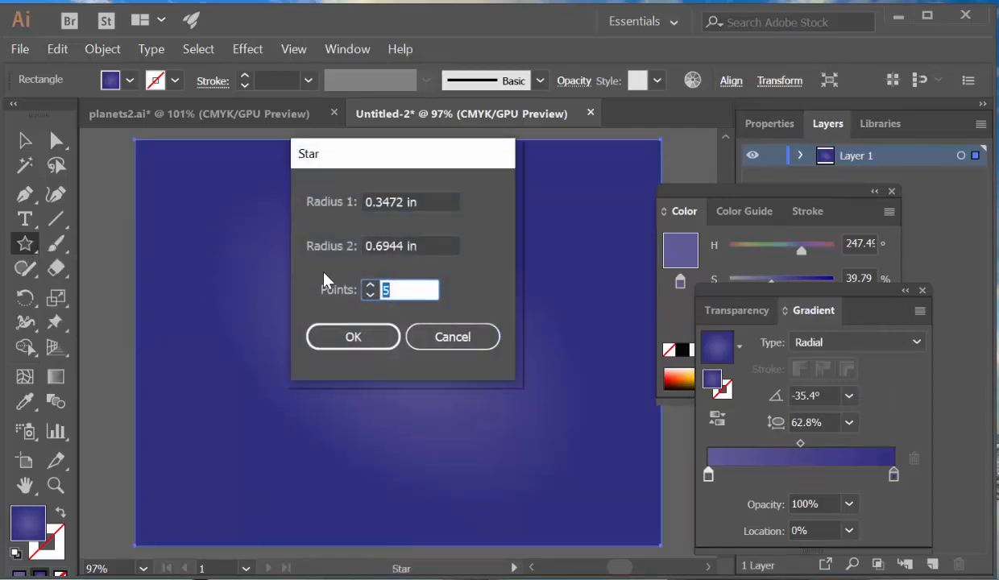
{"action": "type", "text": "11"}
{"action": "left_click", "coordinate": [425, 203]}
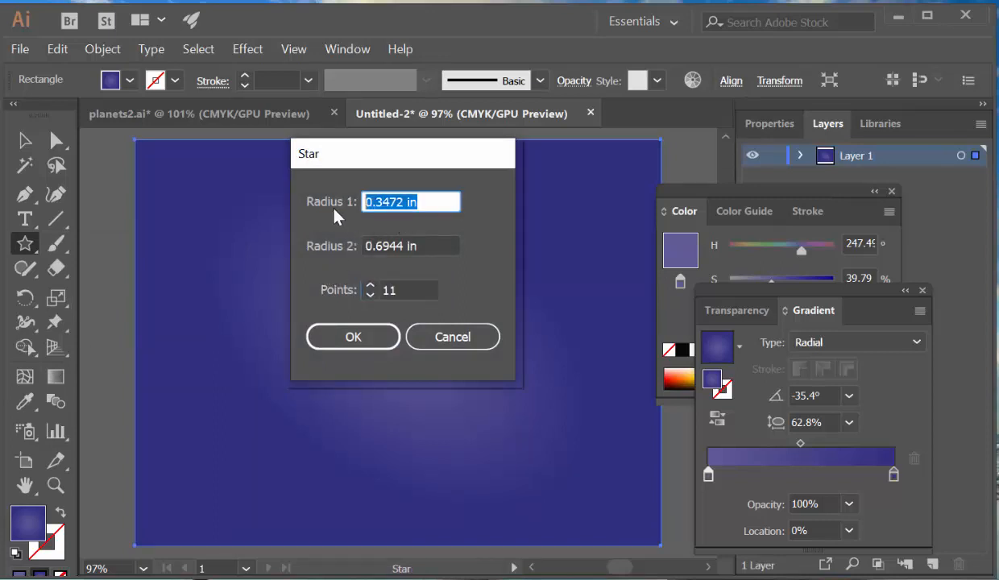
{"action": "type", "text": ".3"}
{"action": "key", "text": "Tab"}
{"action": "type", "text": ".4"}
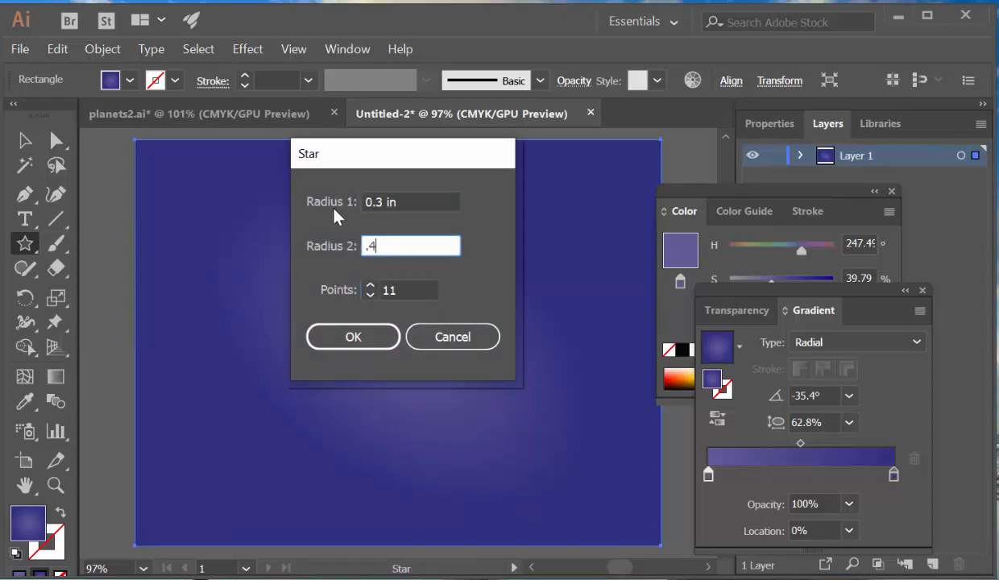
Step: Reduce the star's Radius 1 to 0.1 in and Radius 2 to 0.2 in, and create it
{"action": "double_click", "coordinate": [390, 203]}
{"action": "key", "text": "ctrl+a"}
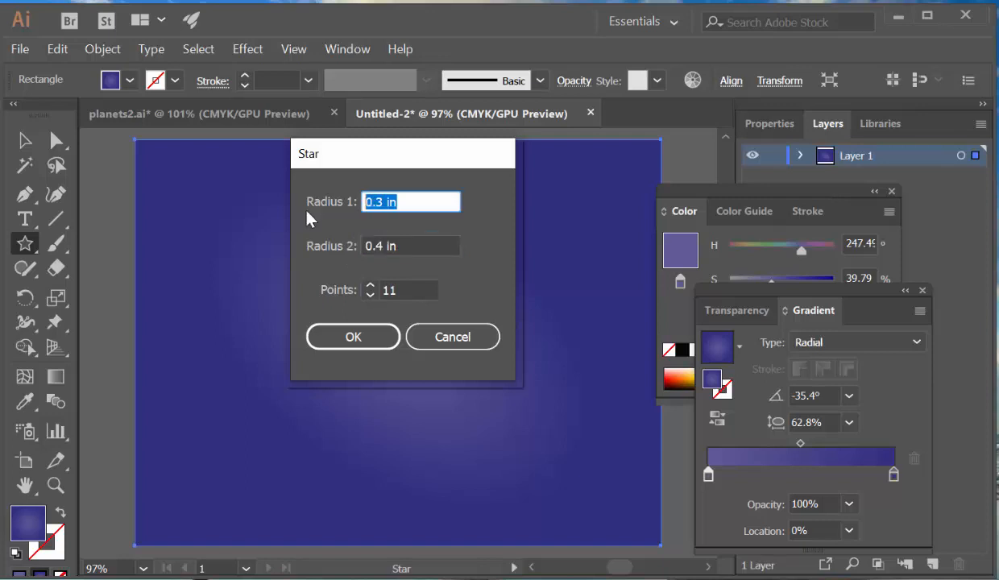
{"action": "type", "text": ".1"}
{"action": "key", "text": "Tab"}
{"action": "type", "text": ".2"}
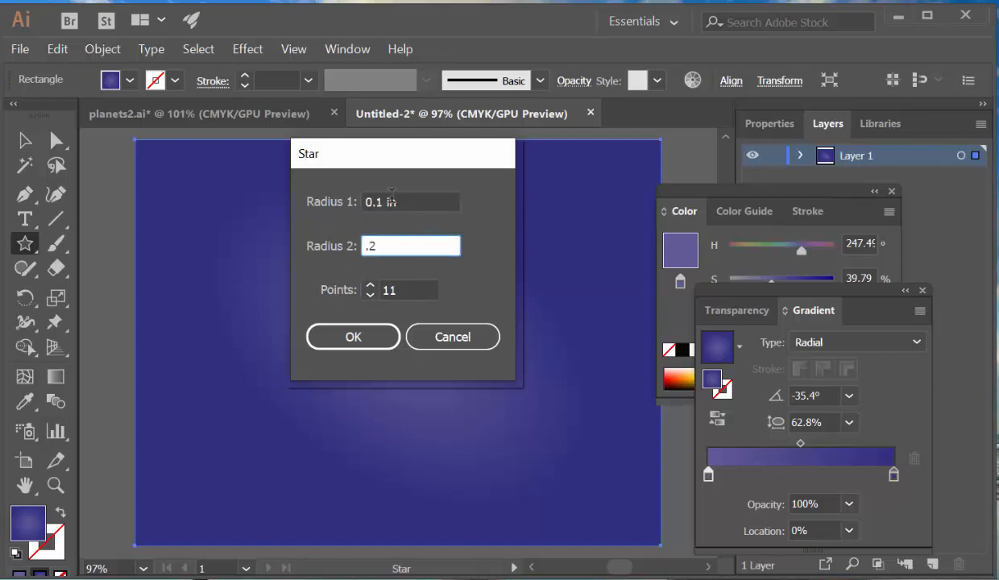
{"action": "left_click", "coordinate": [358, 337]}
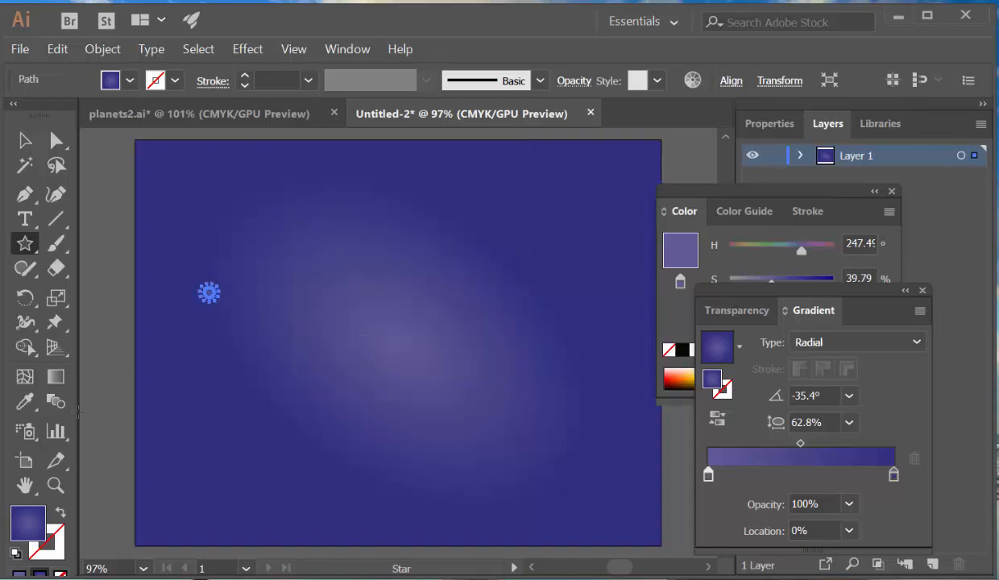
Step: Change the small star's fill from the gradient to solid white
{"action": "left_click", "coordinate": [24, 141]}
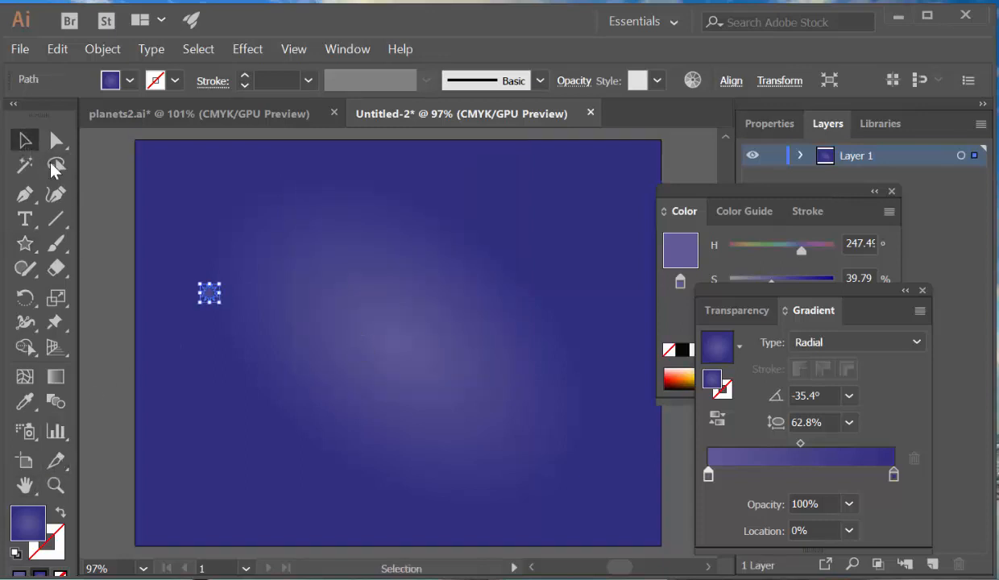
{"action": "left_click", "coordinate": [104, 218]}
{"action": "left_click", "coordinate": [207, 292]}
{"action": "left_click", "coordinate": [17, 574]}
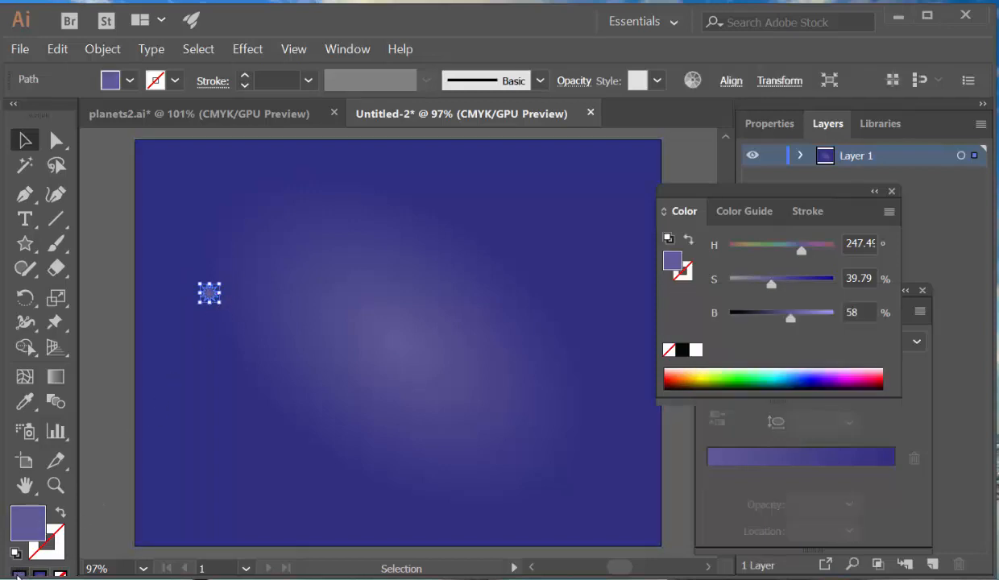
{"action": "double_click", "coordinate": [33, 522]}
{"action": "left_click", "coordinate": [47, 91]}
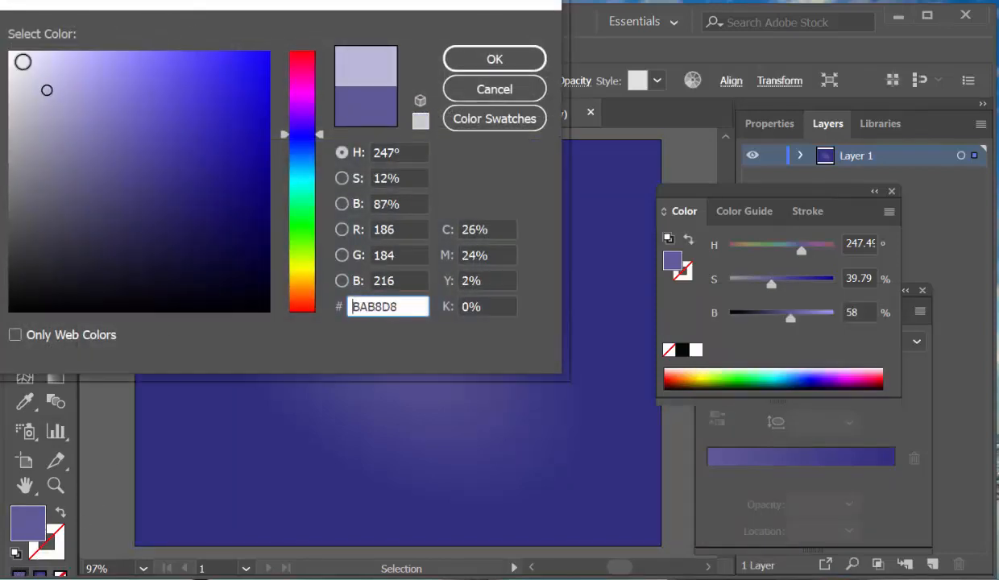
{"action": "left_click_drag", "start_coordinate": [23, 62], "coordinate": [9, 51]}
{"action": "left_click", "coordinate": [470, 61]}
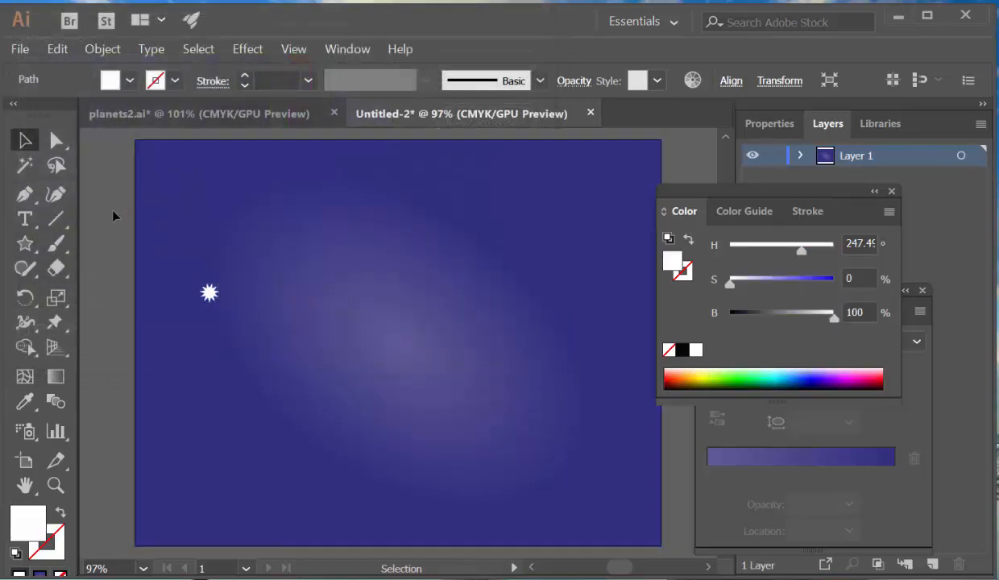
Step: Scale the white star proportionally to a width of 0.15 in with width and height linked, and deselect it
{"action": "left_click", "coordinate": [194, 287]}
{"action": "left_click", "coordinate": [211, 292]}
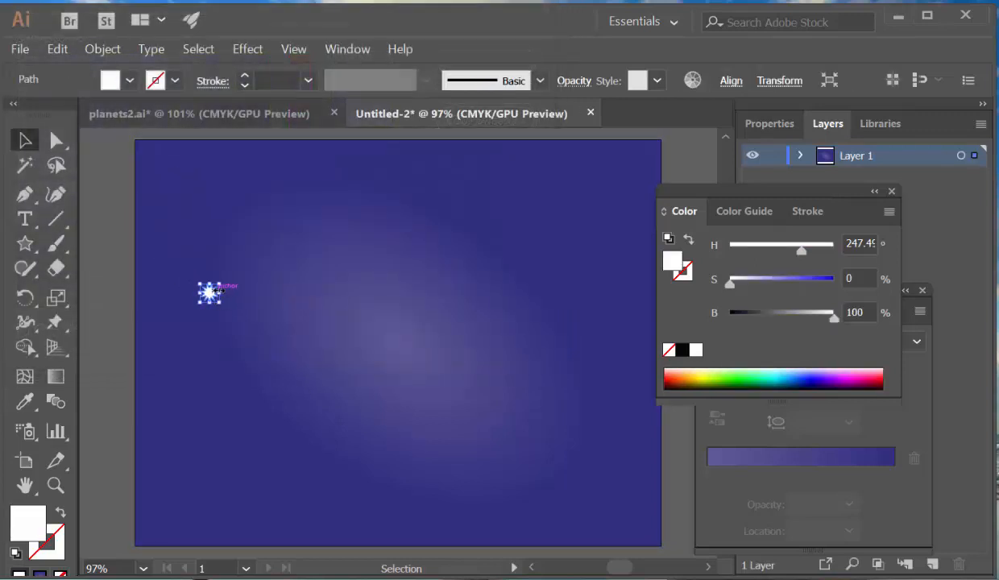
{"action": "left_click", "coordinate": [779, 81]}
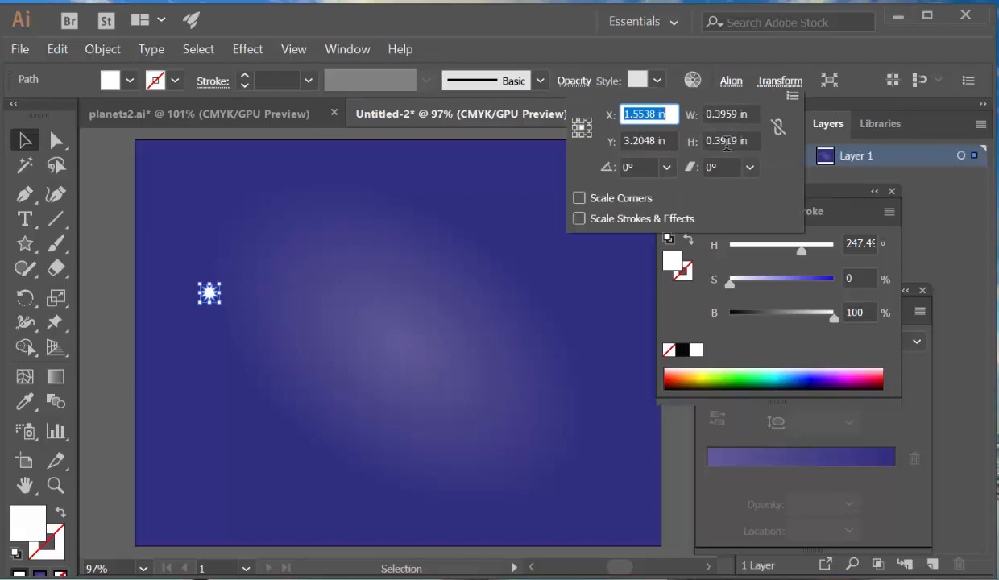
{"action": "left_click", "coordinate": [756, 114]}
{"action": "left_click", "coordinate": [777, 128]}
{"action": "left_click", "coordinate": [753, 115]}
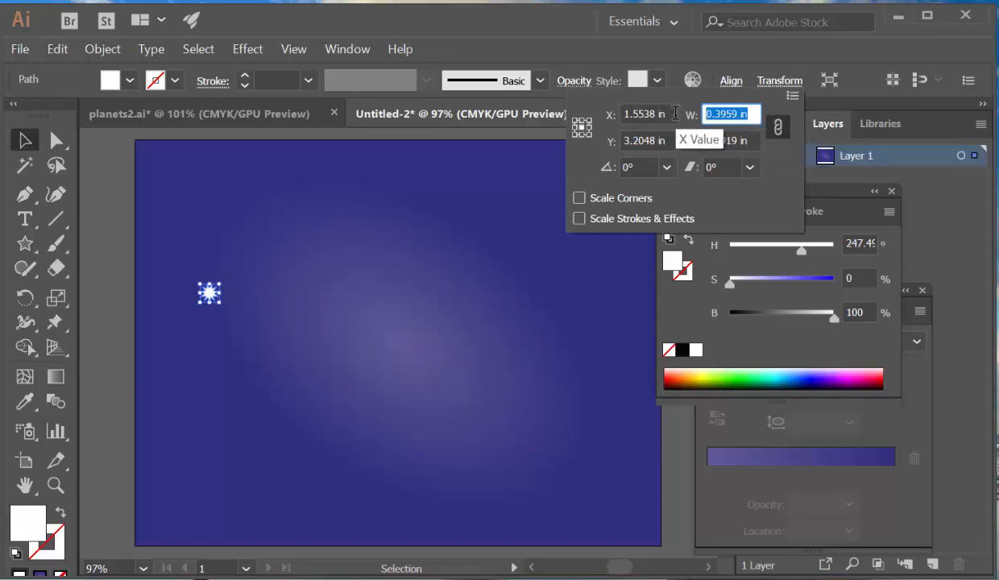
{"action": "type", "text": "."}
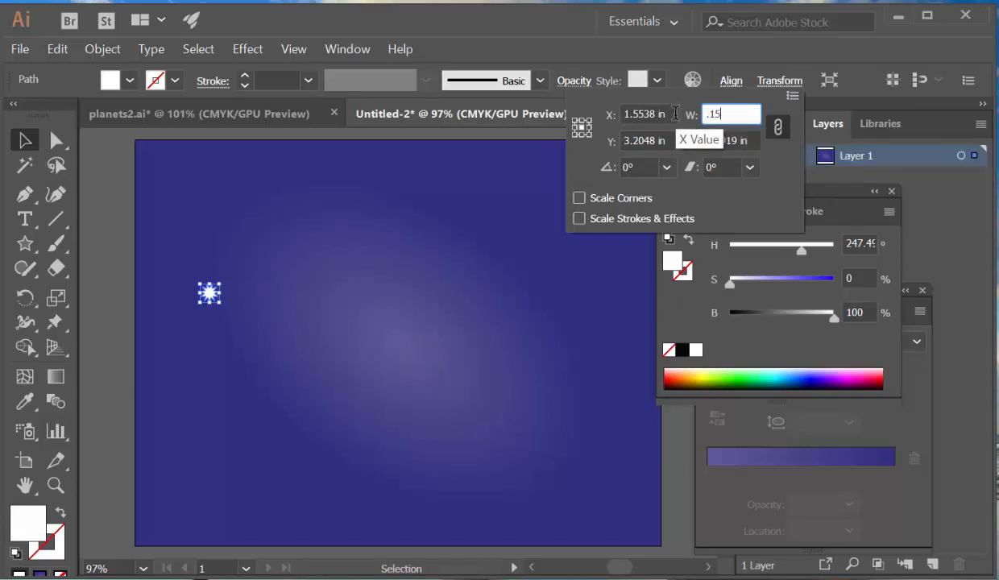
{"action": "type", "text": "15"}
{"action": "key", "text": "Tab"}
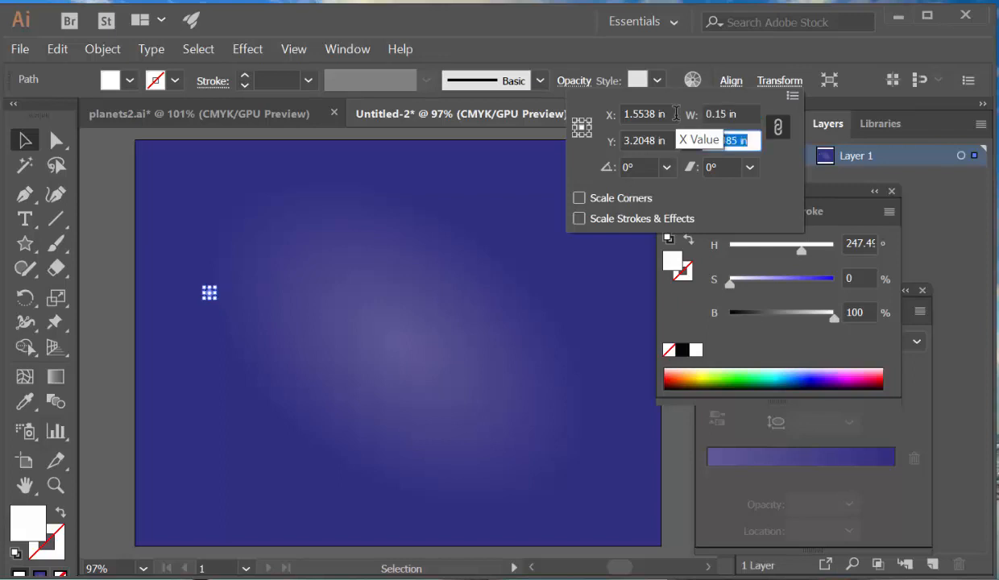
{"action": "left_click", "coordinate": [111, 239]}
{"action": "left_click", "coordinate": [113, 241]}
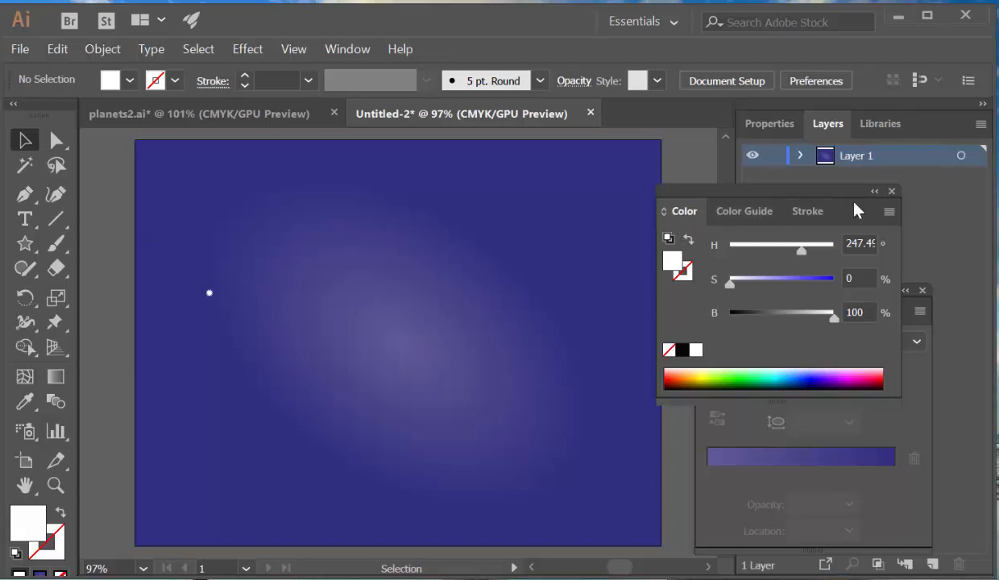
Step: Close the Color and Gradient panels and open the Brushes panel
{"action": "left_click", "coordinate": [891, 191]}
{"action": "left_click", "coordinate": [922, 290]}
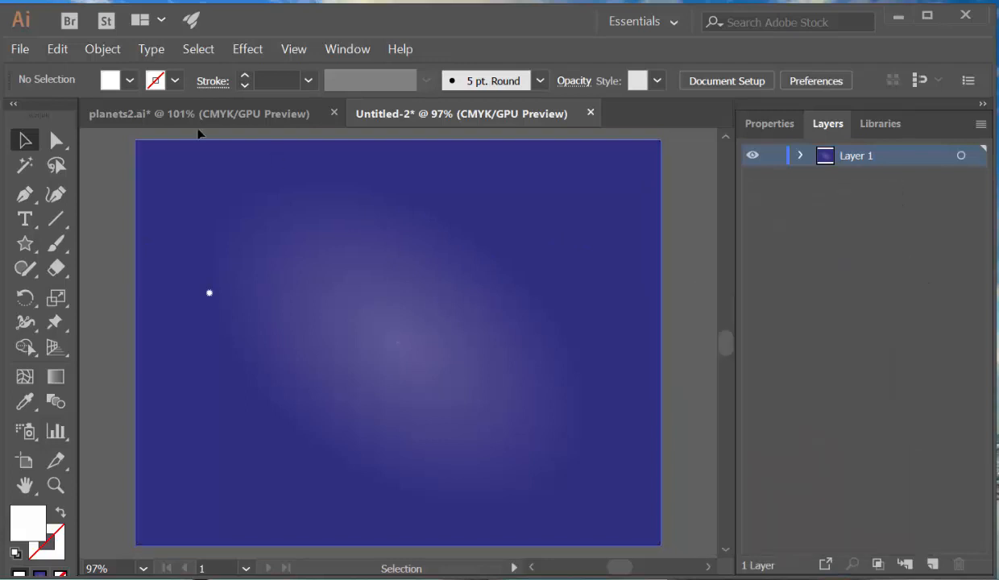
{"action": "left_click", "coordinate": [352, 51]}
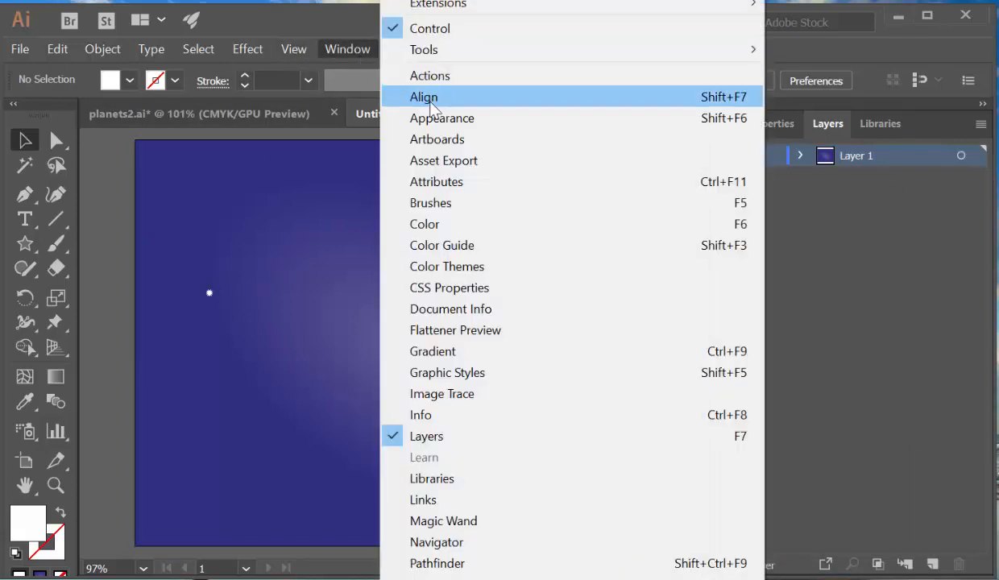
{"action": "left_click", "coordinate": [437, 206]}
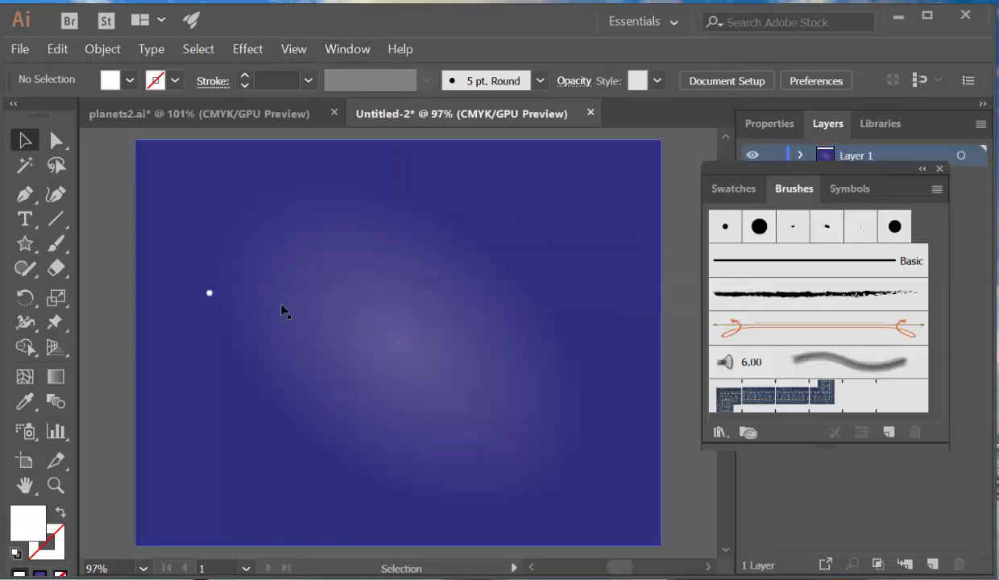
{"action": "left_click", "coordinate": [211, 293]}
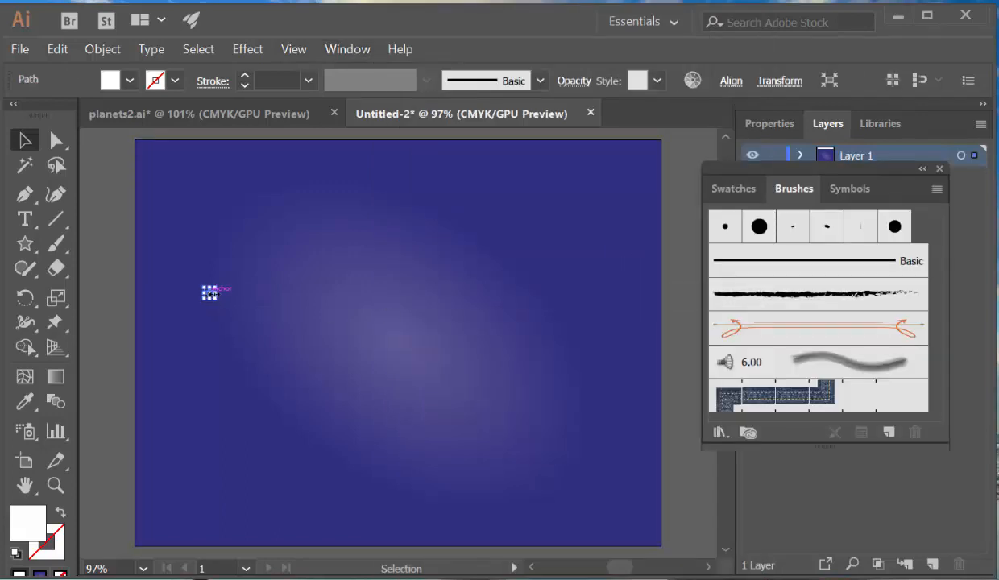
{"action": "mouse_move", "coordinate": [214, 293]}
{"action": "left_mouse_down"}
{"action": "mouse_move", "coordinate": [798, 297]}
{"action": "mouse_move", "coordinate": [727, 308]}
{"action": "left_mouse_up"}
{"action": "key", "text": "ctrl+z"}
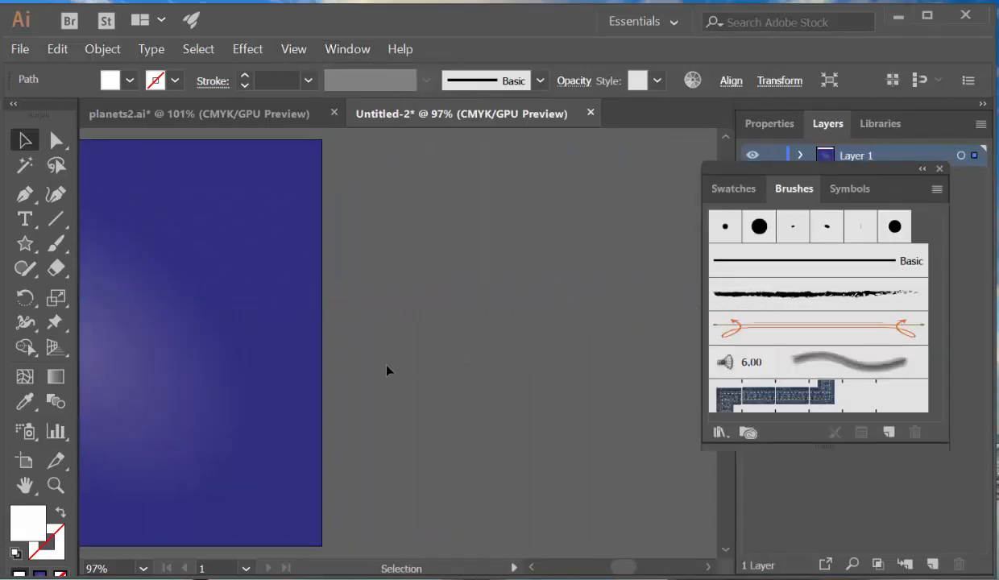
{"action": "left_click_drag", "start_coordinate": [275, 375], "coordinate": [685, 371]}
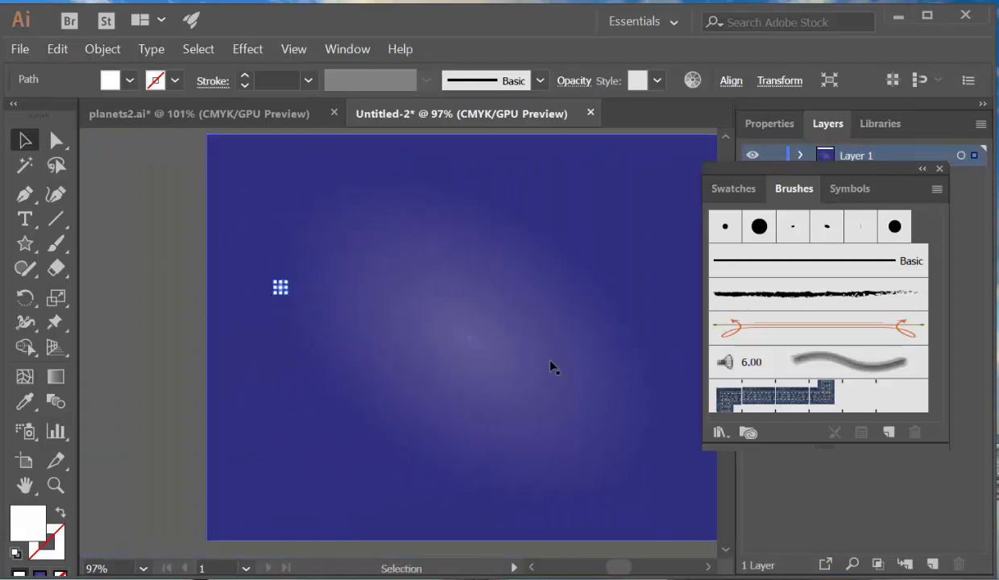
Step: Add the small white star to the brushes as a new Scatter Brush
{"action": "key", "text": "z"}
{"action": "left_click_drag", "start_coordinate": [247, 262], "coordinate": [541, 501]}
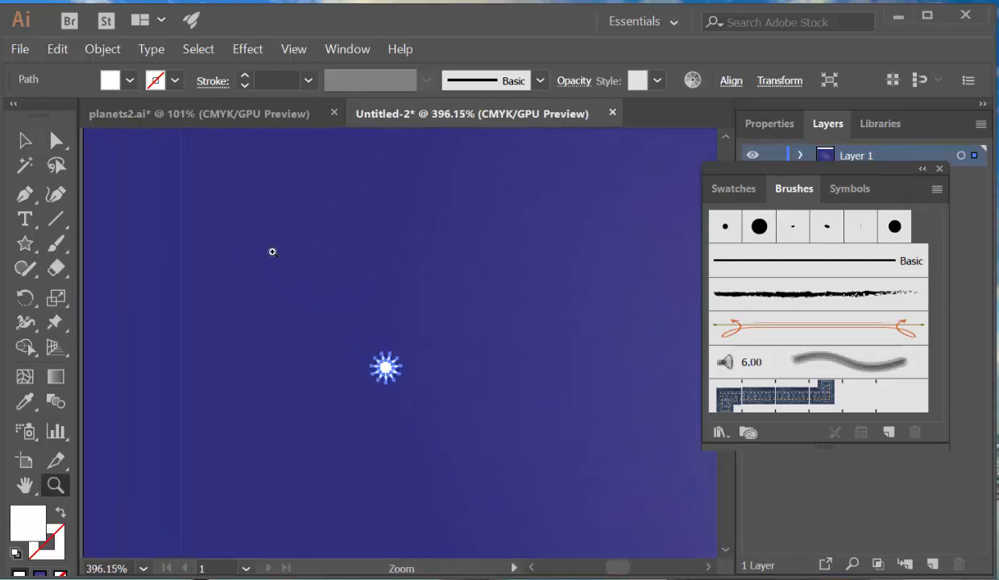
{"action": "left_click", "coordinate": [25, 140]}
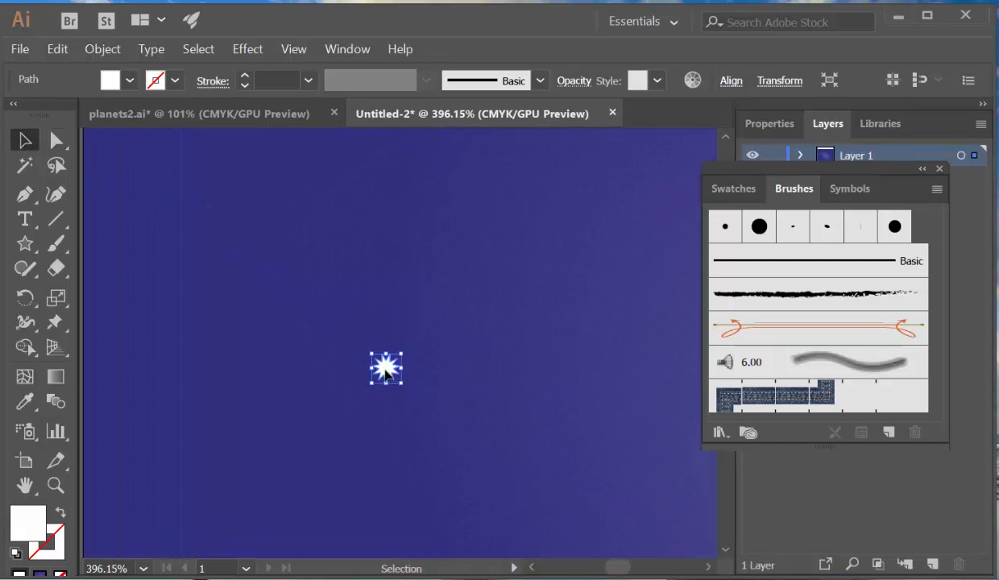
{"action": "left_click_drag", "start_coordinate": [387, 370], "coordinate": [798, 312]}
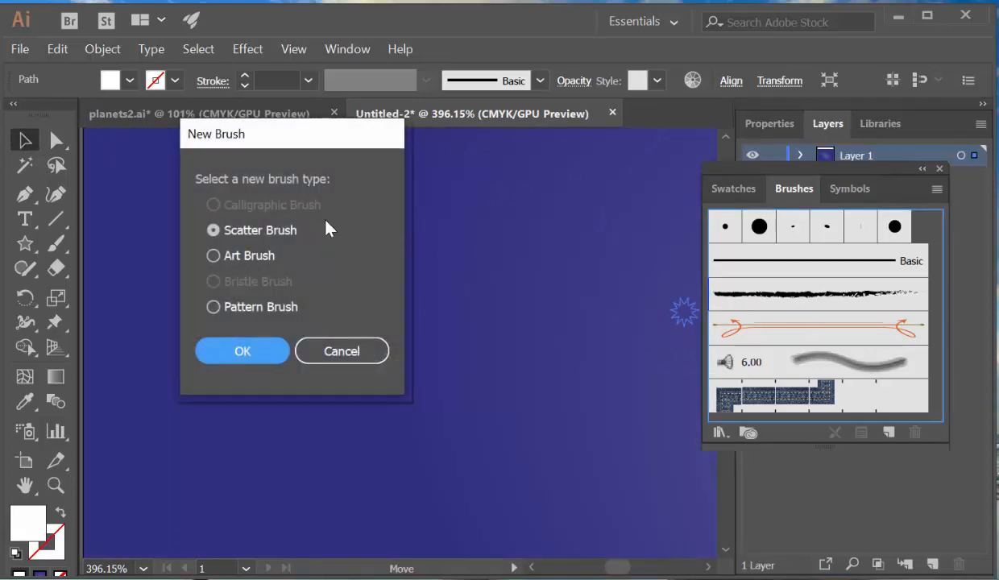
{"action": "left_click", "coordinate": [242, 350]}
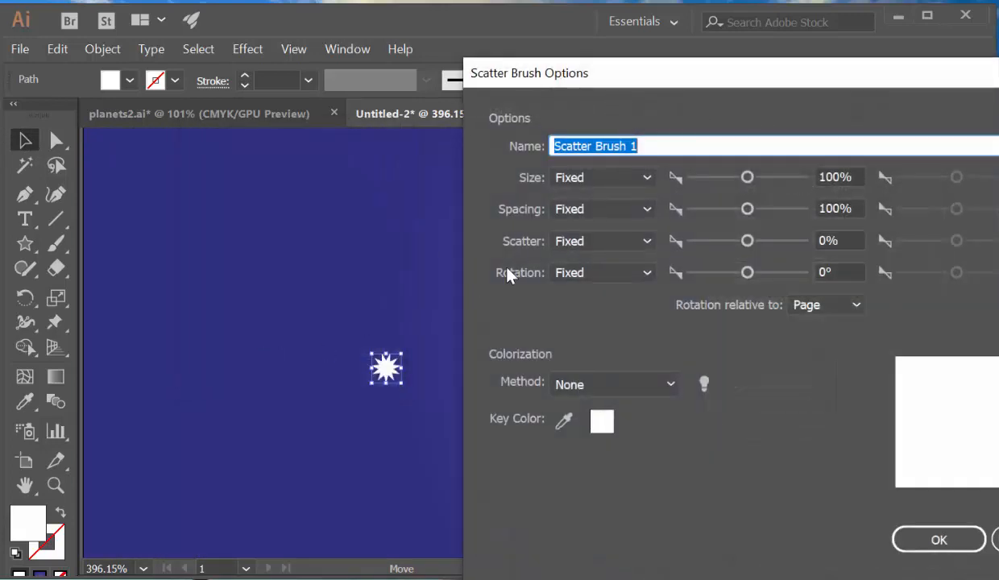
Step: Set the scatter brush's Size, Spacing, Scatter and Rotation all to Random
{"action": "mouse_move", "coordinate": [718, 78]}
{"action": "left_mouse_down"}
{"action": "mouse_move", "coordinate": [639, 91]}
{"action": "mouse_move", "coordinate": [459, 59]}
{"action": "left_mouse_up"}
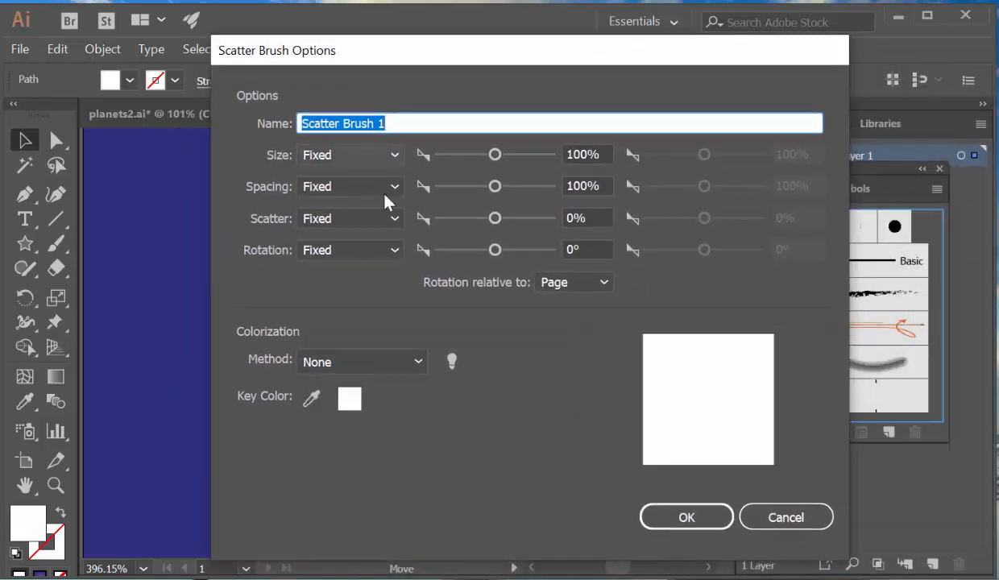
{"action": "left_click", "coordinate": [395, 159]}
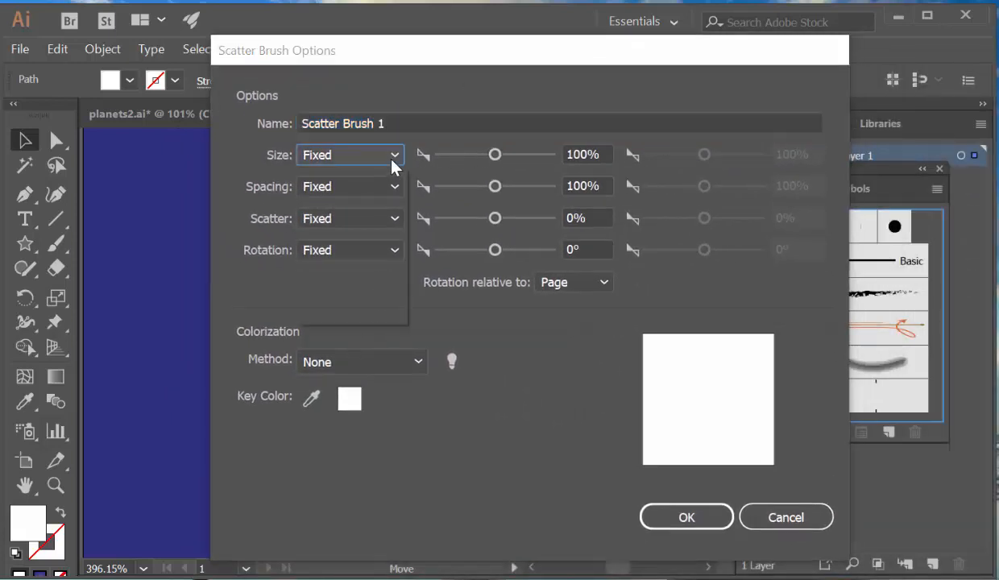
{"action": "left_click", "coordinate": [386, 202]}
{"action": "left_click", "coordinate": [395, 189]}
{"action": "left_click", "coordinate": [383, 229]}
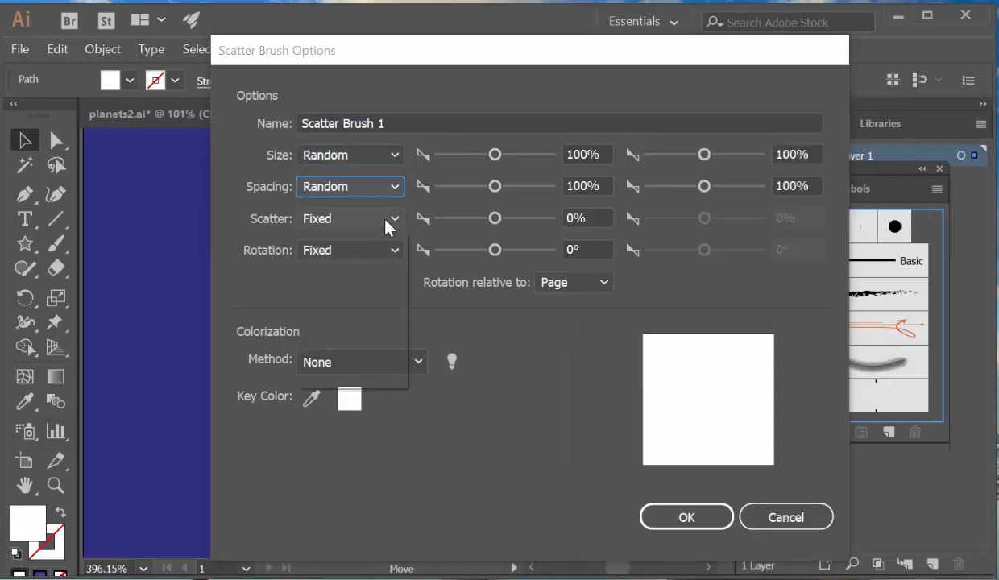
{"action": "left_click", "coordinate": [388, 220]}
{"action": "left_click", "coordinate": [382, 261]}
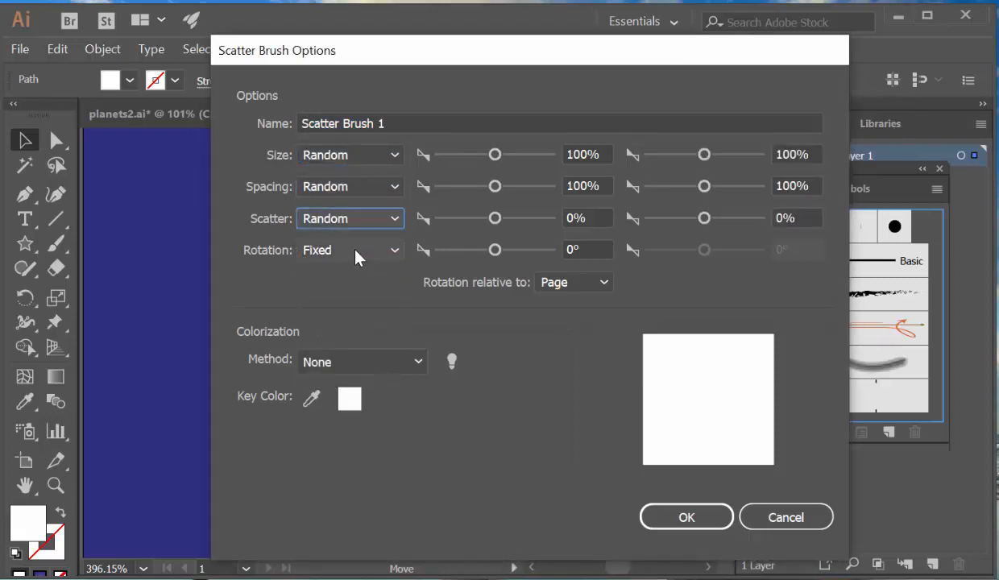
{"action": "left_click", "coordinate": [379, 250]}
{"action": "left_click", "coordinate": [352, 298]}
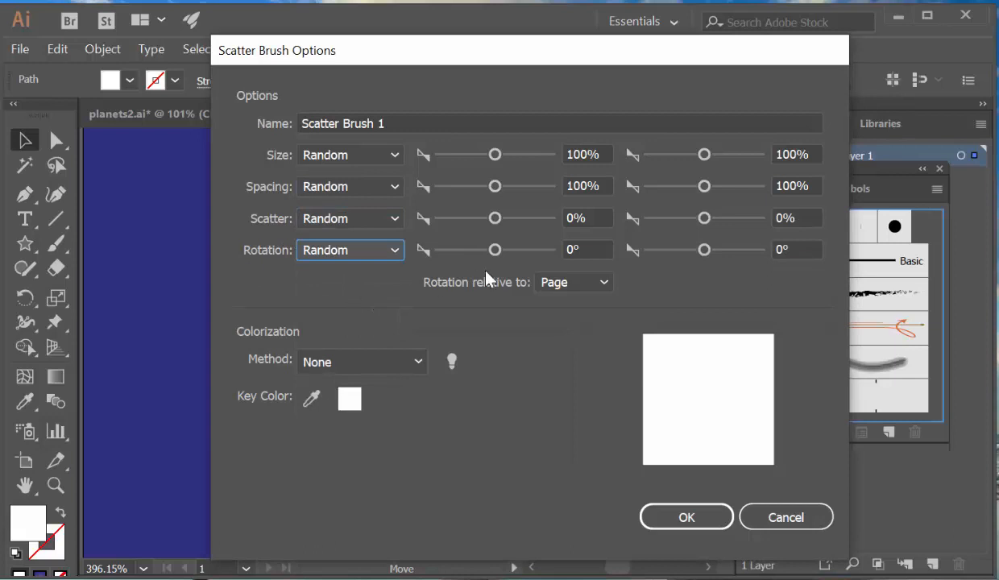
Step: Set the brush's Rotation range to -69° to 71° and its Scatter range to about -617% to 519%
{"action": "left_click_drag", "start_coordinate": [493, 252], "coordinate": [475, 253]}
{"action": "left_click_drag", "start_coordinate": [705, 250], "coordinate": [726, 250]}
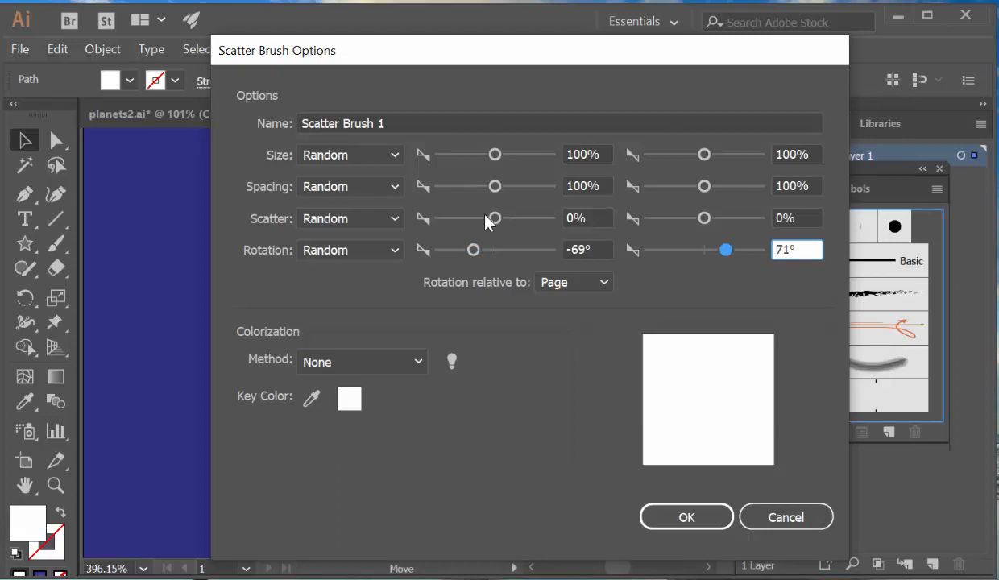
{"action": "left_click_drag", "start_coordinate": [487, 221], "coordinate": [468, 229]}
{"action": "left_click_drag", "start_coordinate": [704, 218], "coordinate": [735, 217]}
Step: Set the brush's Spacing range to 44% to 611% and Size range to 13% to 33%, and create the brush
{"action": "left_click_drag", "start_coordinate": [495, 188], "coordinate": [465, 187]}
{"action": "left_click_drag", "start_coordinate": [704, 186], "coordinate": [736, 188]}
{"action": "left_click_drag", "start_coordinate": [464, 187], "coordinate": [461, 187]}
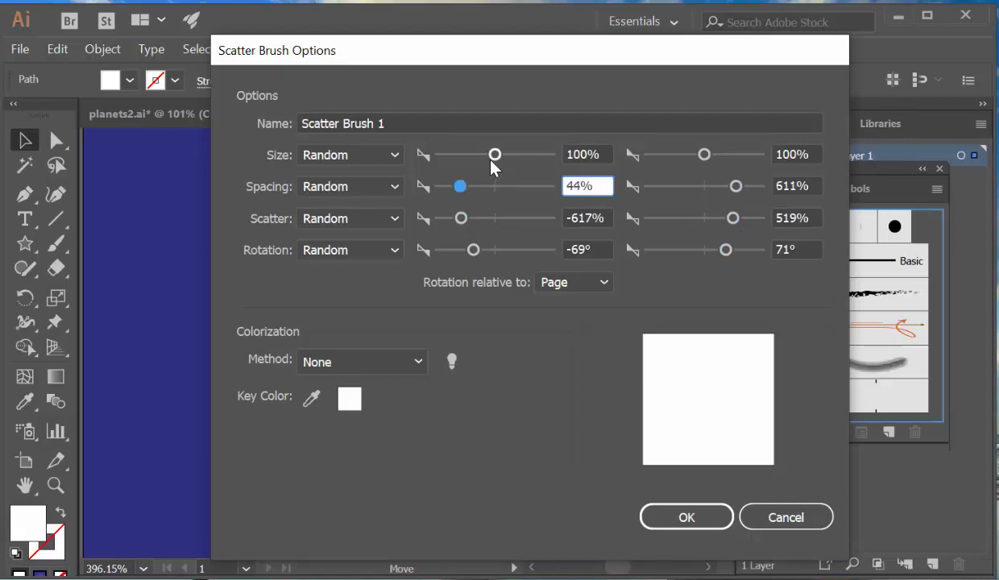
{"action": "left_click_drag", "start_coordinate": [495, 155], "coordinate": [441, 155]}
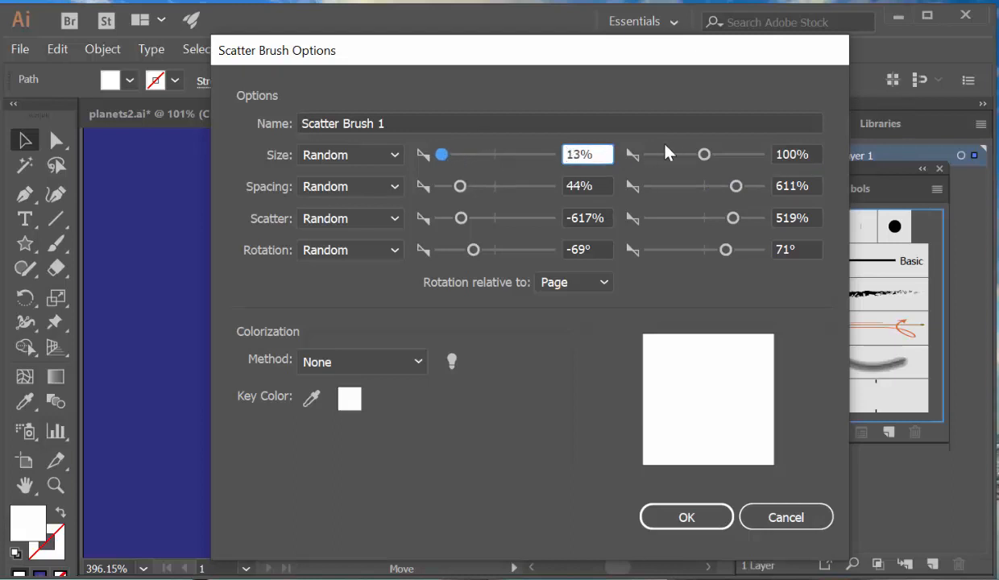
{"action": "left_click_drag", "start_coordinate": [704, 155], "coordinate": [663, 155]}
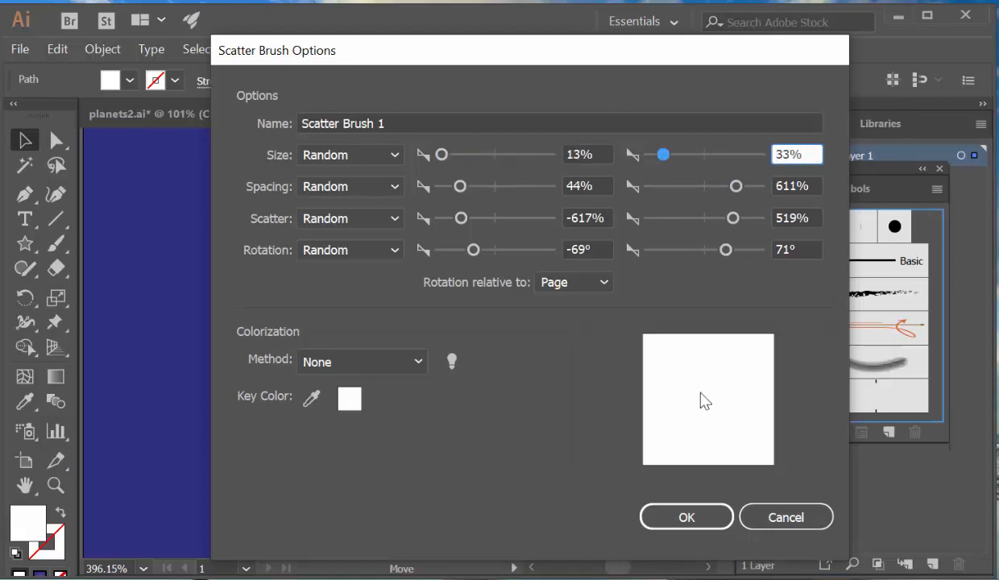
{"action": "left_click", "coordinate": [687, 517]}
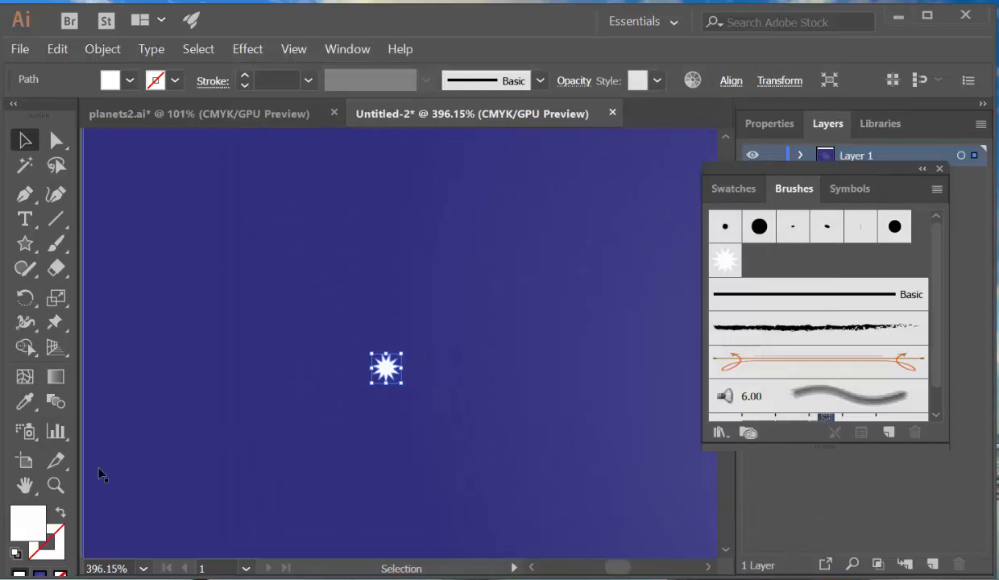
Step: Fit the artboard in view, nudge the original star off it past its left edge, and deselect the star
{"action": "double_click", "coordinate": [25, 481]}
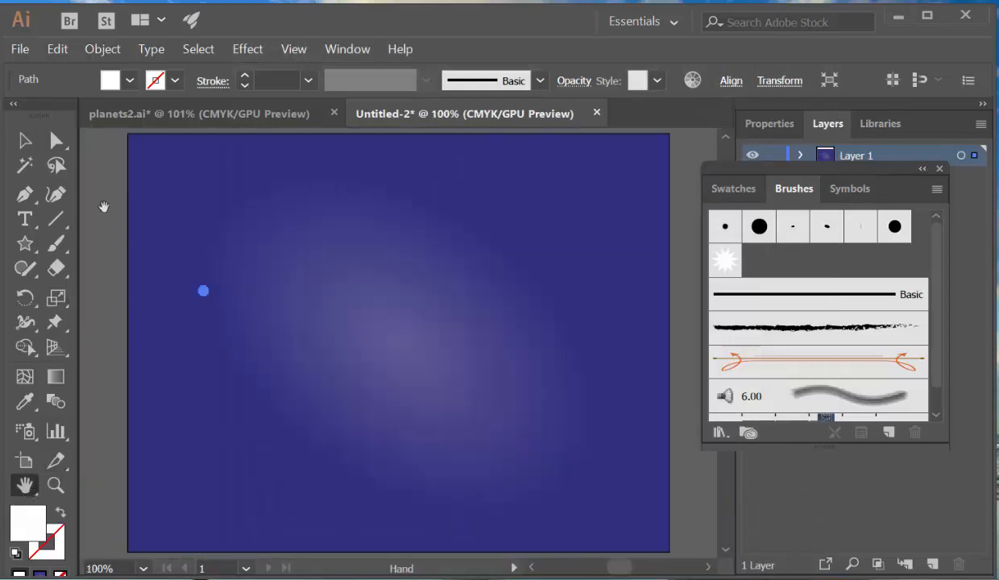
{"action": "left_click", "coordinate": [25, 140]}
{"action": "left_click", "coordinate": [179, 280]}
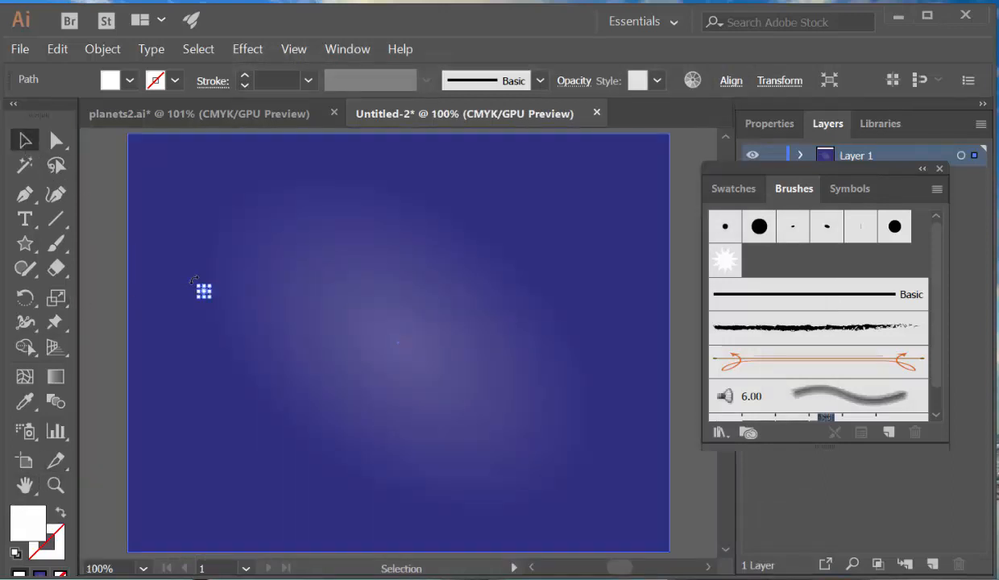
{"action": "key", "text": "Left"}
{"action": "key", "text": "Left"}
{"action": "key", "text": "Left"}
{"action": "key", "text": "Left"}
{"action": "key", "text": "Left"}
{"action": "key", "text": "Left"}
{"action": "key", "text": "Left"}
{"action": "key", "text": "Left"}
{"action": "key", "text": "Left"}
{"action": "key", "text": "Left"}
{"action": "key", "text": "Left"}
{"action": "key", "text": "Left"}
{"action": "key", "text": "Left"}
{"action": "key", "text": "Left"}
{"action": "key", "text": "Left"}
{"action": "key", "text": "Left"}
{"action": "key", "text": "Left"}
{"action": "key", "text": "Left"}
{"action": "key", "text": "Left"}
{"action": "key", "text": "Left"}
{"action": "key", "text": "Left"}
{"action": "key", "text": "Left"}
{"action": "key", "text": "Left"}
{"action": "key", "text": "Left"}
{"action": "key", "text": "Left"}
{"action": "key", "text": "Left"}
{"action": "key", "text": "Left"}
{"action": "key", "text": "Left"}
{"action": "key", "text": "Left"}
{"action": "key", "text": "Left"}
{"action": "key", "text": "Left"}
{"action": "key", "text": "Left"}
{"action": "key", "text": "Left"}
{"action": "key", "text": "Left"}
{"action": "key", "text": "Left"}
{"action": "key", "text": "Left"}
{"action": "key", "text": "Left"}
{"action": "key", "text": "Left"}
{"action": "key", "text": "Left"}
{"action": "key", "text": "Left"}
{"action": "left_click", "coordinate": [93, 208]}
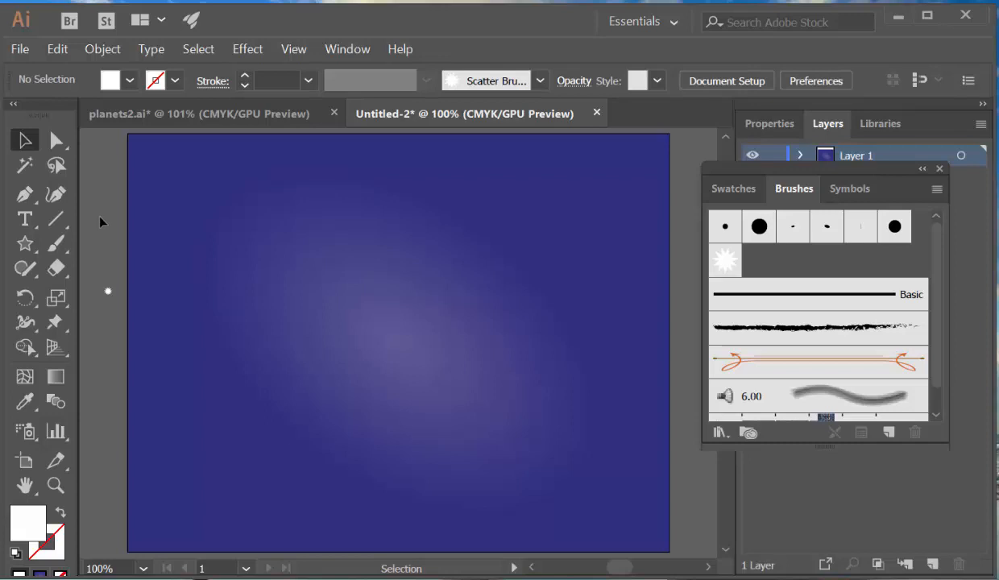
Step: Paint small white stars across the whole blue background with the Paintbrush and the star scatter brush
{"action": "left_click", "coordinate": [56, 243]}
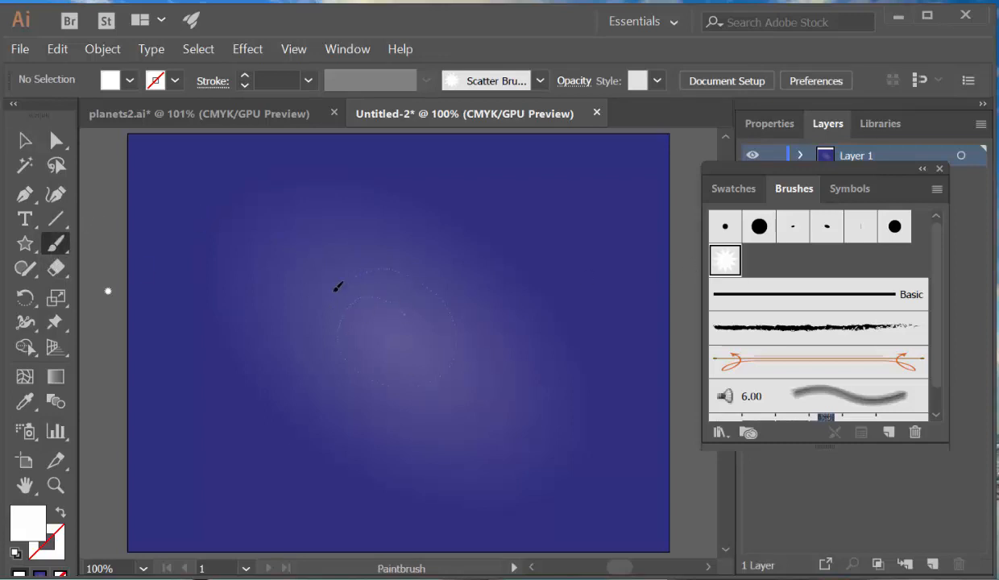
{"action": "mouse_move", "coordinate": [336, 288]}
{"action": "left_mouse_down"}
{"action": "mouse_move", "coordinate": [360, 408]}
{"action": "mouse_move", "coordinate": [495, 318]}
{"action": "mouse_move", "coordinate": [330, 237]}
{"action": "mouse_move", "coordinate": [336, 445]}
{"action": "left_mouse_up"}
{"action": "key", "text": "shift+x"}
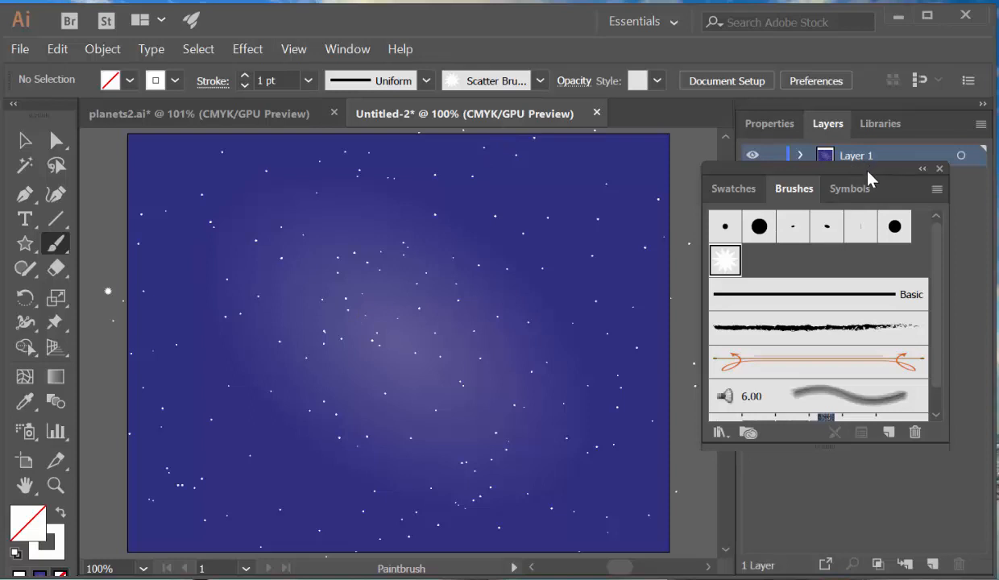
Step: Move the Brushes panel off the layer list and lock Layer 1
{"action": "left_click_drag", "start_coordinate": [868, 177], "coordinate": [978, 278]}
{"action": "left_click", "coordinate": [774, 155]}
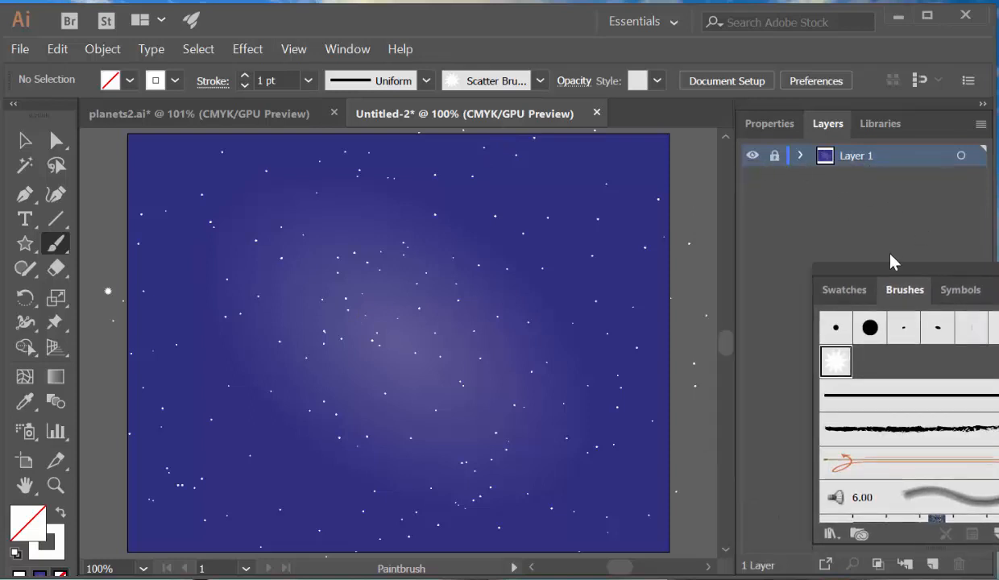
{"action": "left_click_drag", "start_coordinate": [896, 278], "coordinate": [995, 219]}
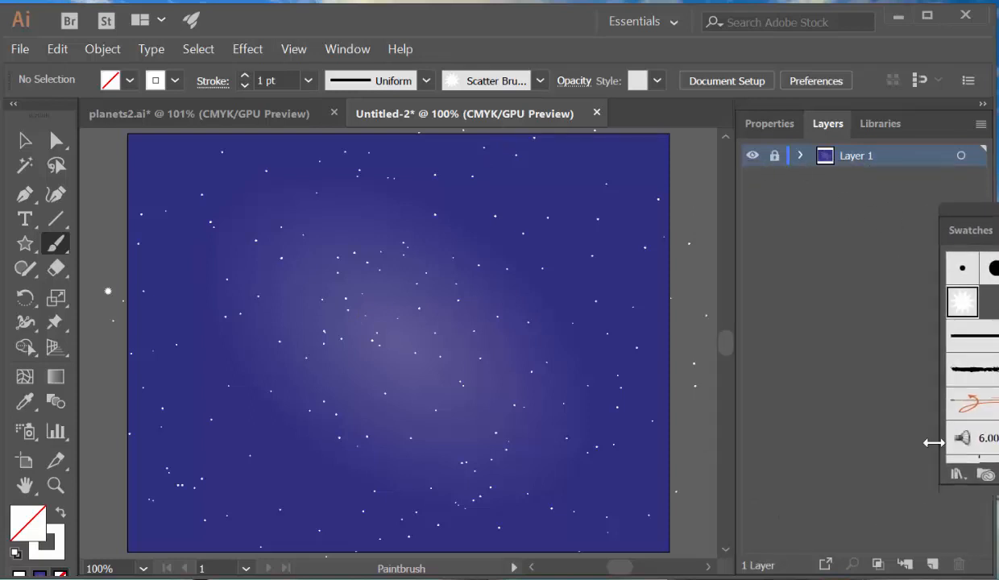
Step: Add a new layer above the background and rename Layer 1 to "sky"
{"action": "left_click", "coordinate": [932, 563]}
{"action": "double_click", "coordinate": [858, 177]}
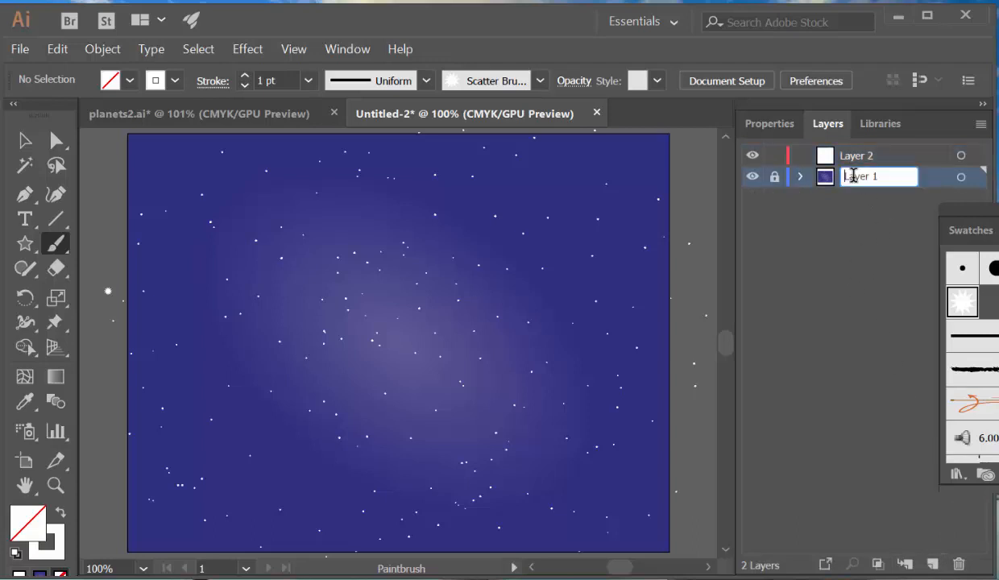
{"action": "type", "text": "sky"}
{"action": "key", "text": "Return"}
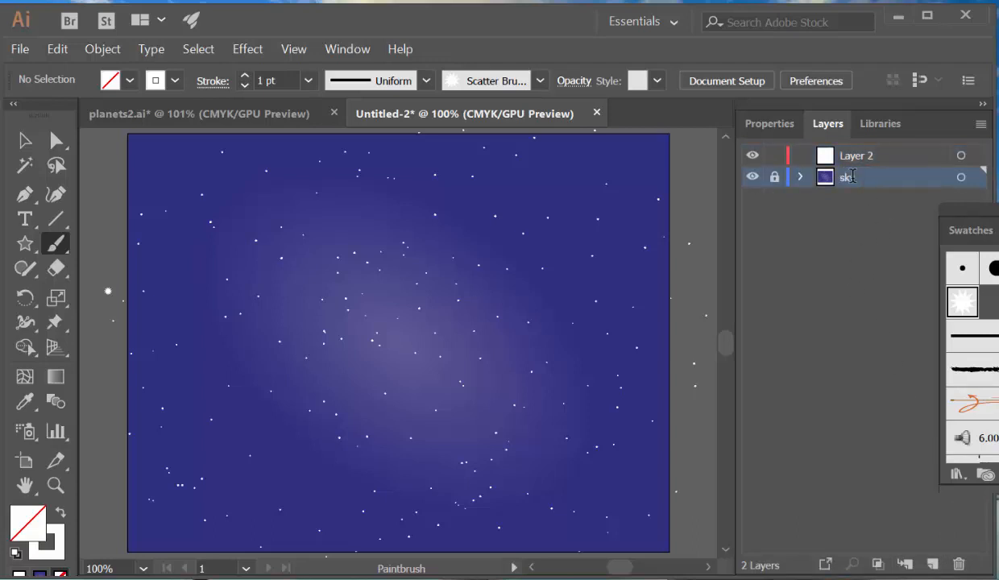
Step: Rename Layer 2 to "land"
{"action": "double_click", "coordinate": [852, 154]}
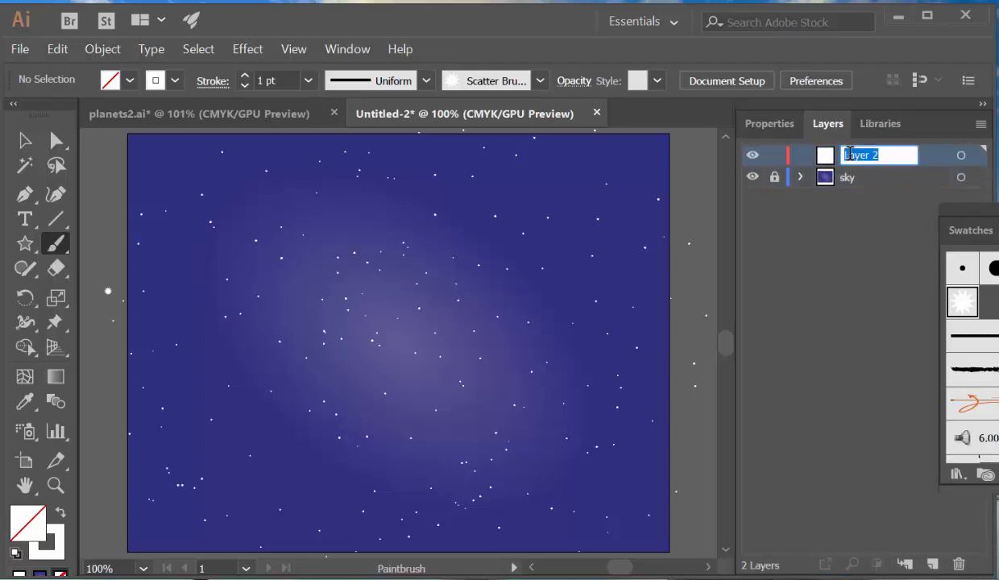
{"action": "type", "text": "land"}
{"action": "key", "text": "Return"}
Step: Draw a white rectangle without stroke across the artboard's bottom, extending slightly past its side and lower edges
{"action": "scroll", "coordinate": [354, 274], "scroll_direction": "down", "scroll_amount": 1}
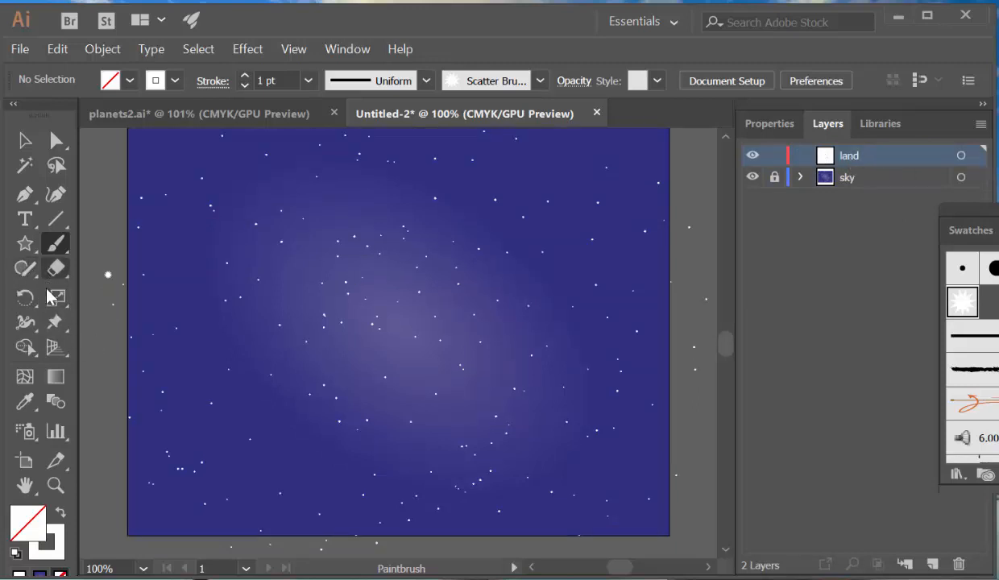
{"action": "left_click", "coordinate": [58, 512]}
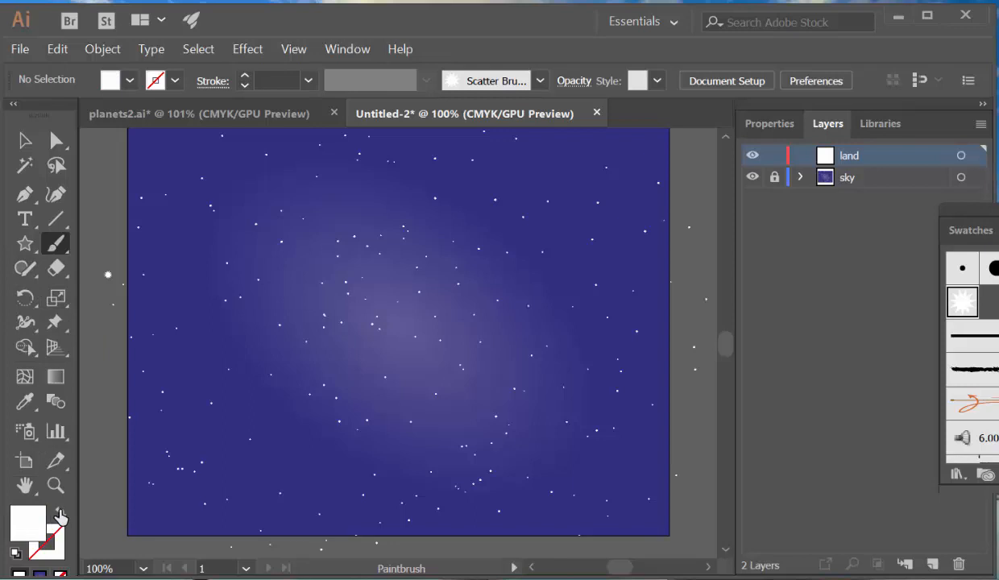
{"action": "left_click", "coordinate": [39, 245]}
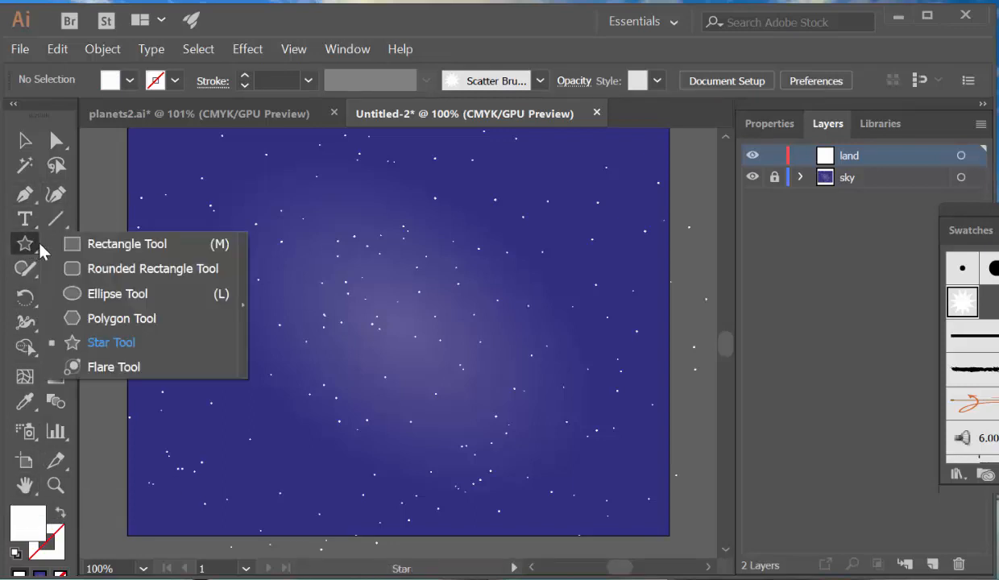
{"action": "left_click", "coordinate": [116, 242]}
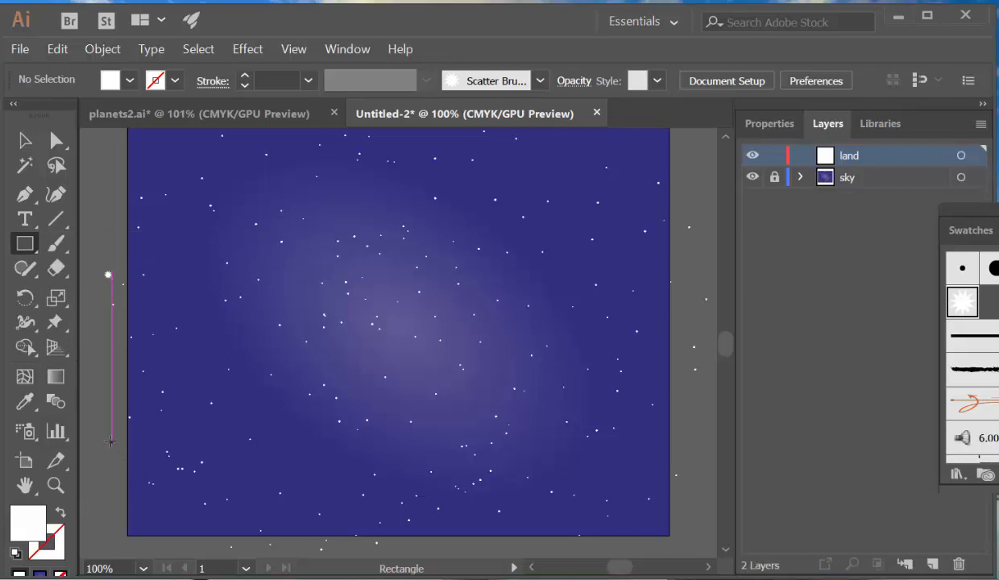
{"action": "left_click_drag", "start_coordinate": [111, 440], "coordinate": [698, 540]}
{"action": "left_click", "coordinate": [25, 140]}
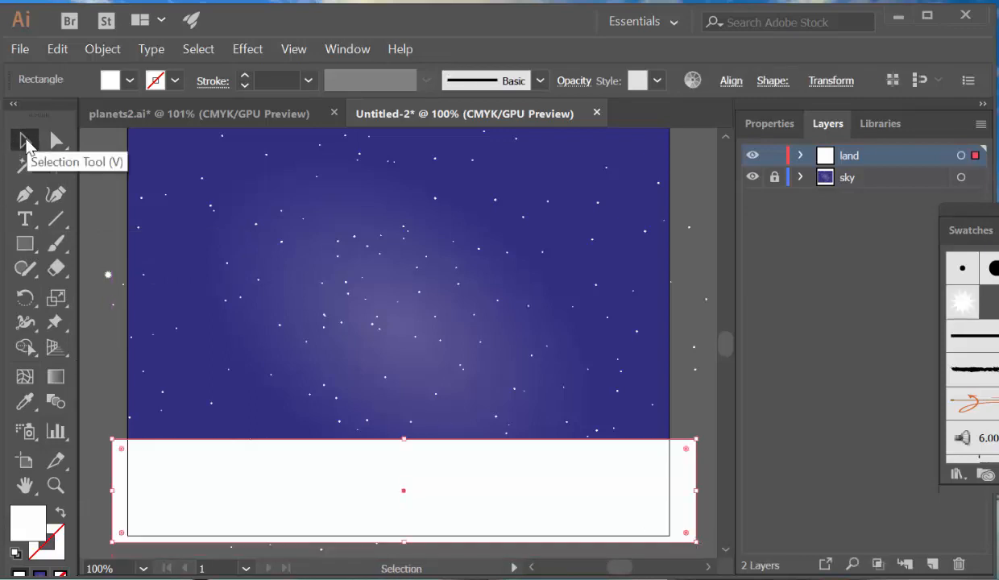
Step: Try to give the land rectangle an orange fill
{"action": "left_click", "coordinate": [96, 206]}
{"action": "double_click", "coordinate": [38, 516]}
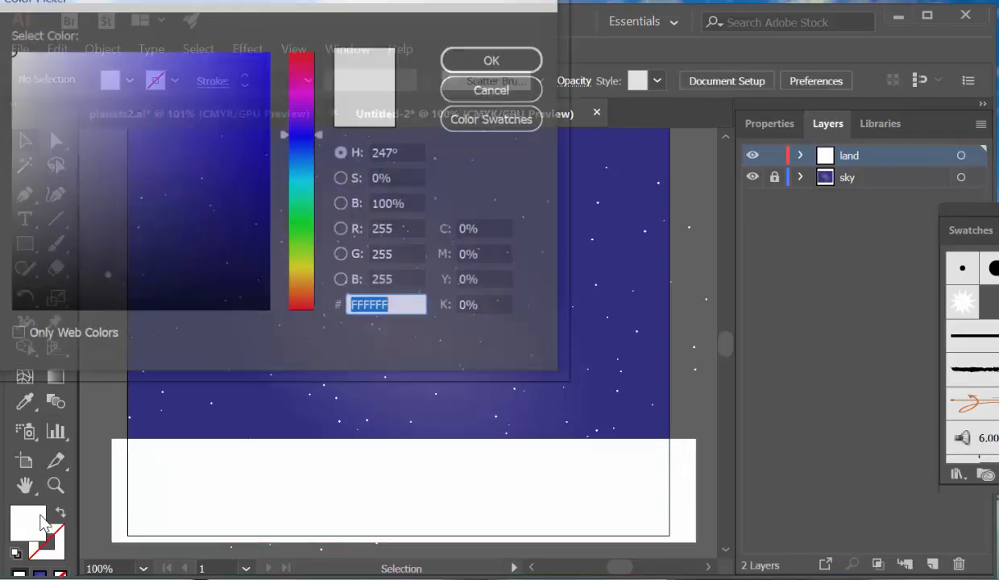
{"action": "left_click", "coordinate": [302, 294]}
{"action": "mouse_move", "coordinate": [228, 212]}
{"action": "left_mouse_down"}
{"action": "mouse_move", "coordinate": [217, 107]}
{"action": "mouse_move", "coordinate": [270, 104]}
{"action": "mouse_move", "coordinate": [193, 97]}
{"action": "left_mouse_up"}
{"action": "left_click", "coordinate": [461, 70]}
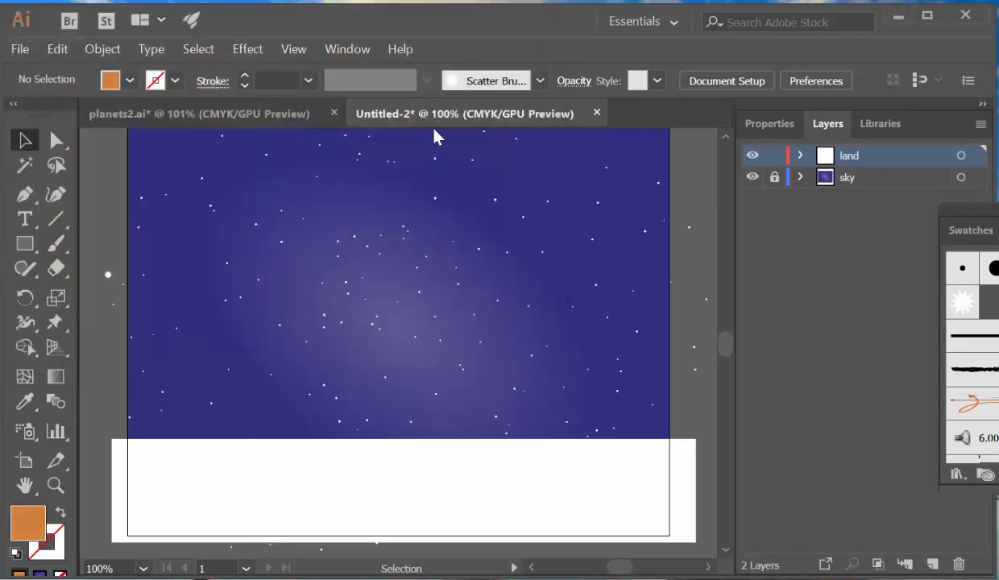
Step: Fill the white land rectangle with orange and deselect it
{"action": "left_click", "coordinate": [161, 483]}
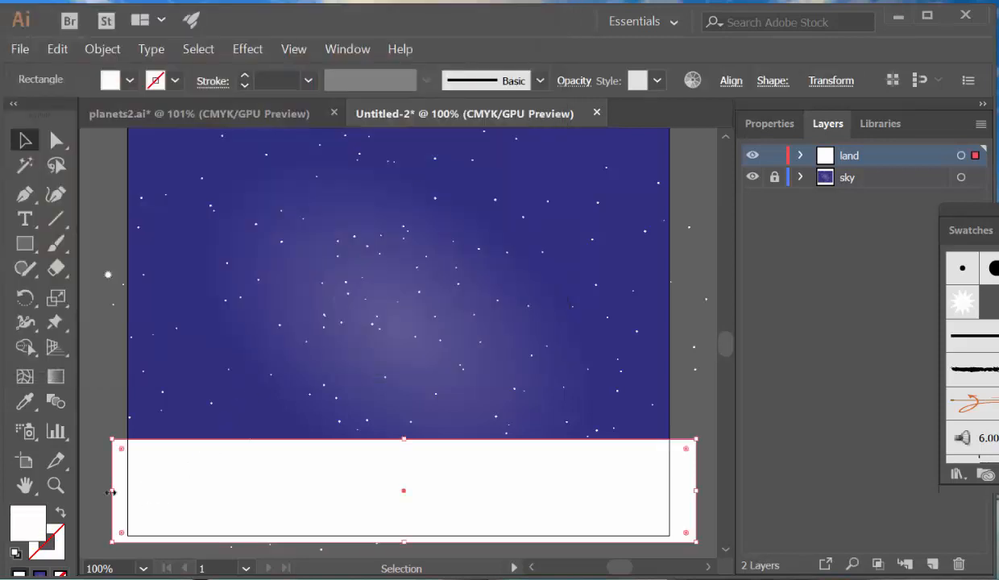
{"action": "double_click", "coordinate": [32, 516]}
{"action": "left_click_drag", "start_coordinate": [230, 122], "coordinate": [203, 93]}
{"action": "left_click", "coordinate": [467, 68]}
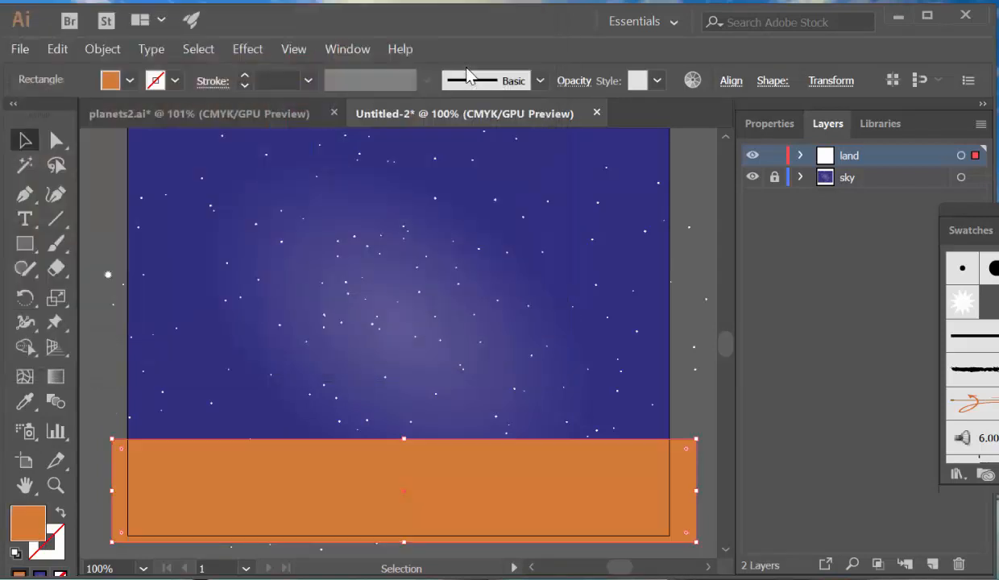
{"action": "left_click", "coordinate": [683, 368]}
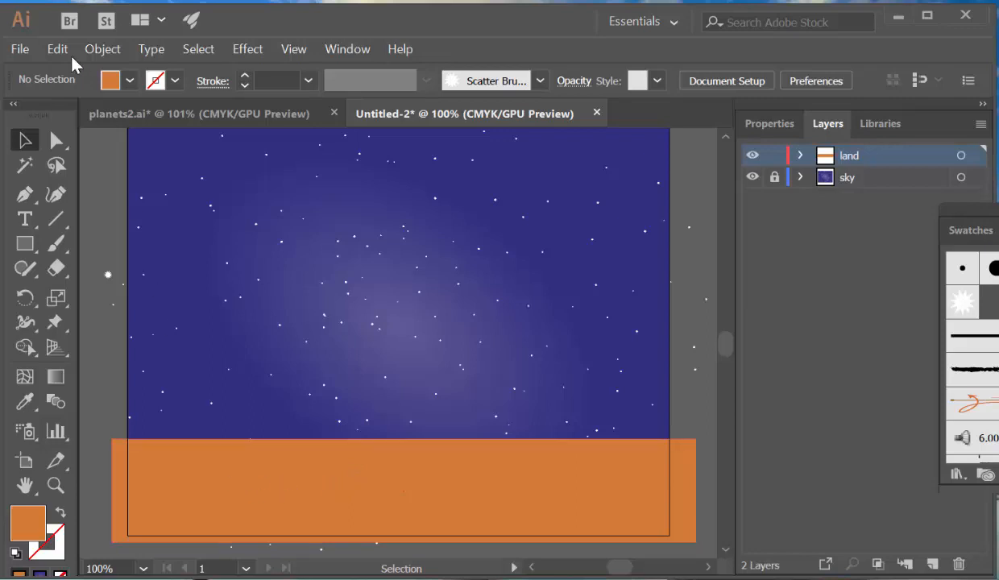
{"action": "left_click", "coordinate": [97, 50]}
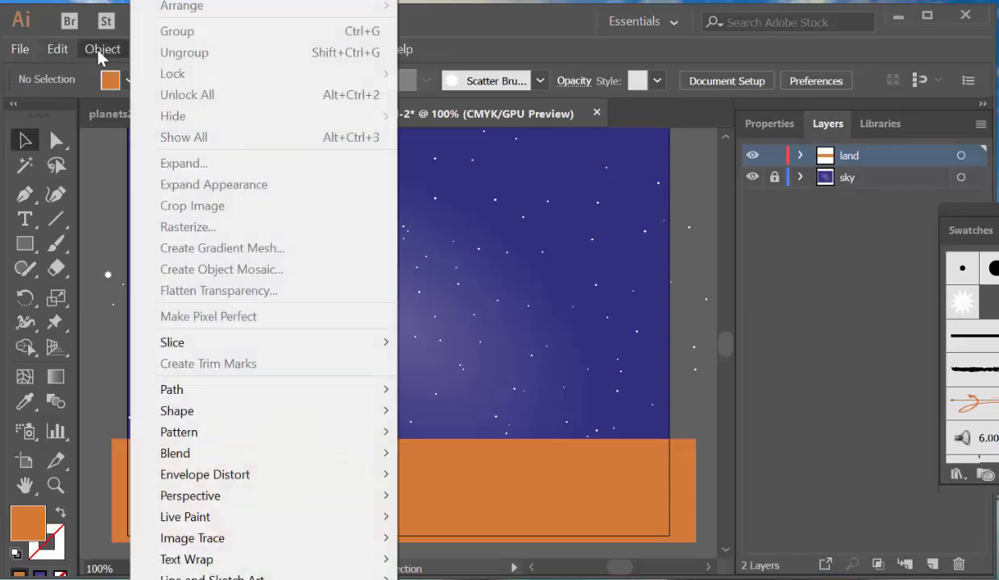
{"action": "mouse_move", "coordinate": [59, 48]}
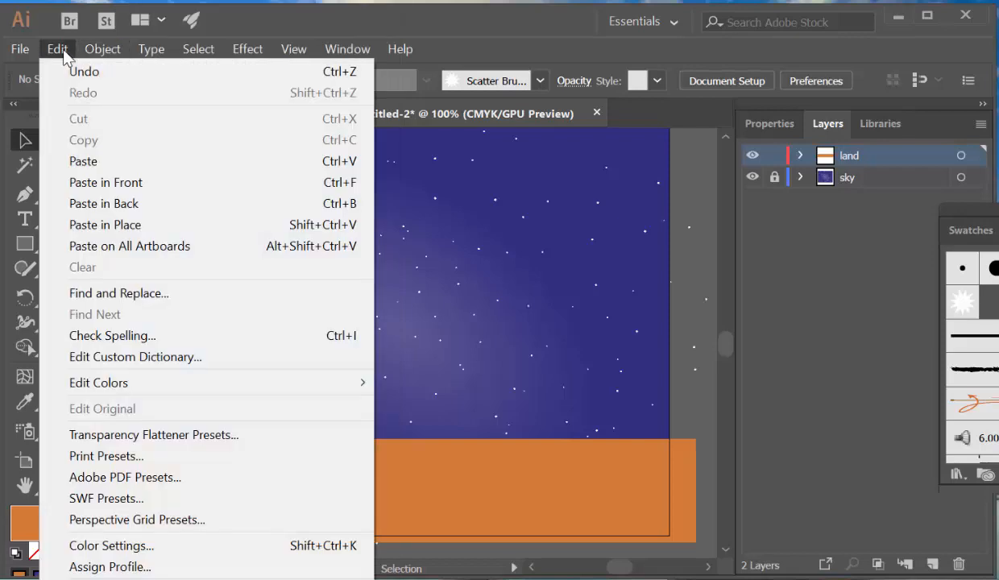
{"action": "left_click", "coordinate": [112, 161]}
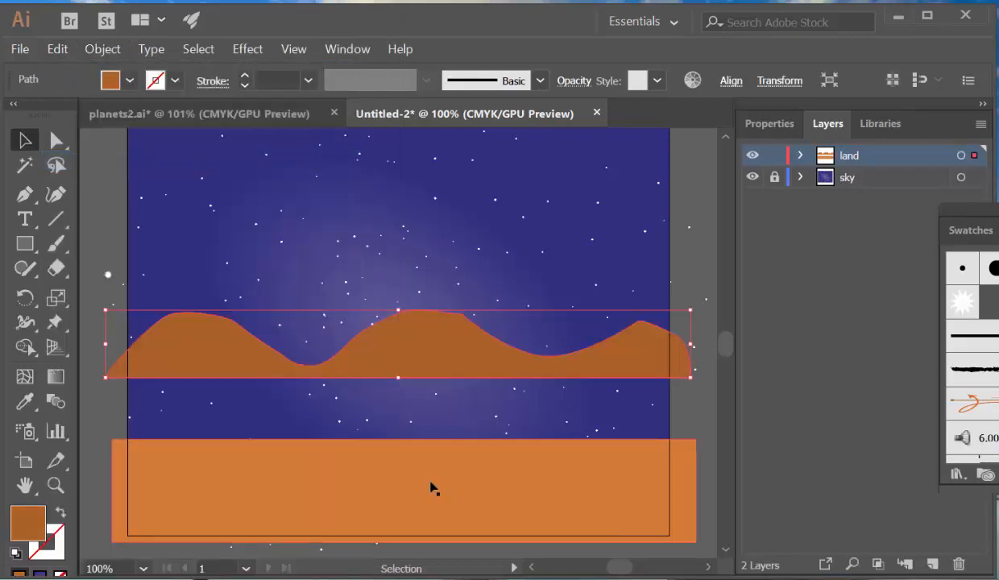
{"action": "key", "text": "Delete"}
Step: Copy the orange land rectangle, paste the copy in front, and expand the land layer to show both rectangles
{"action": "left_click", "coordinate": [429, 487]}
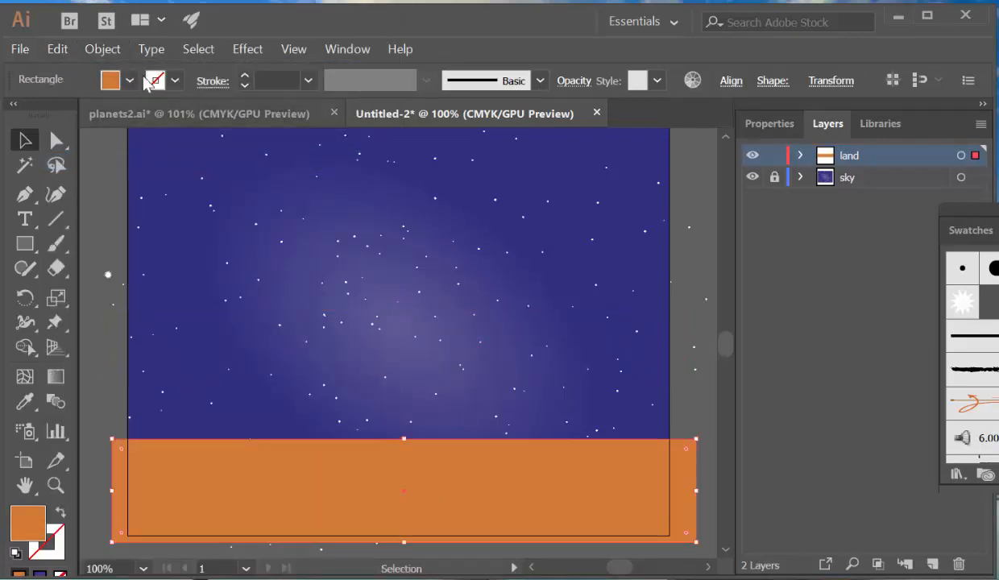
{"action": "left_click", "coordinate": [58, 49]}
{"action": "left_click", "coordinate": [83, 140]}
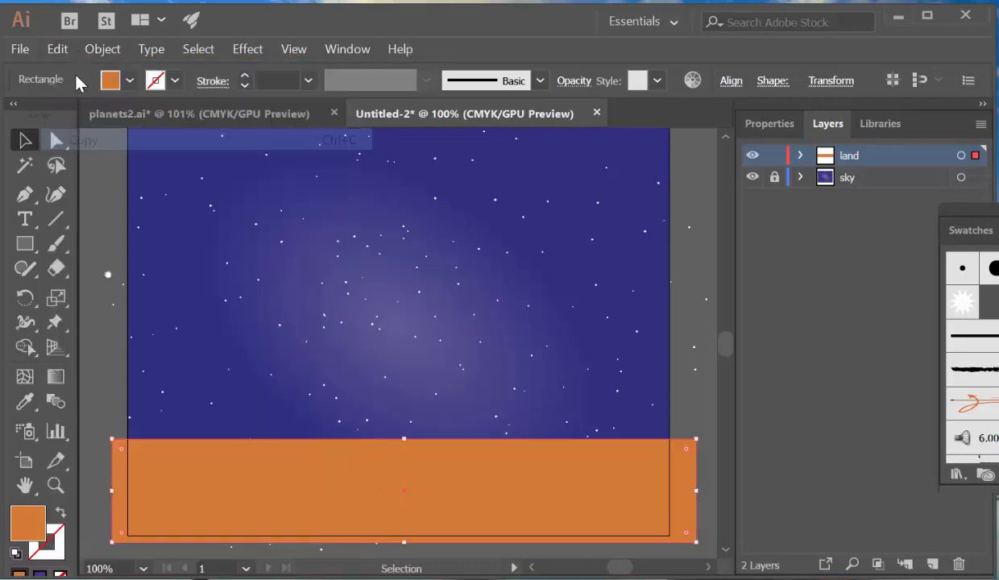
{"action": "left_click", "coordinate": [57, 49]}
{"action": "left_click", "coordinate": [121, 182]}
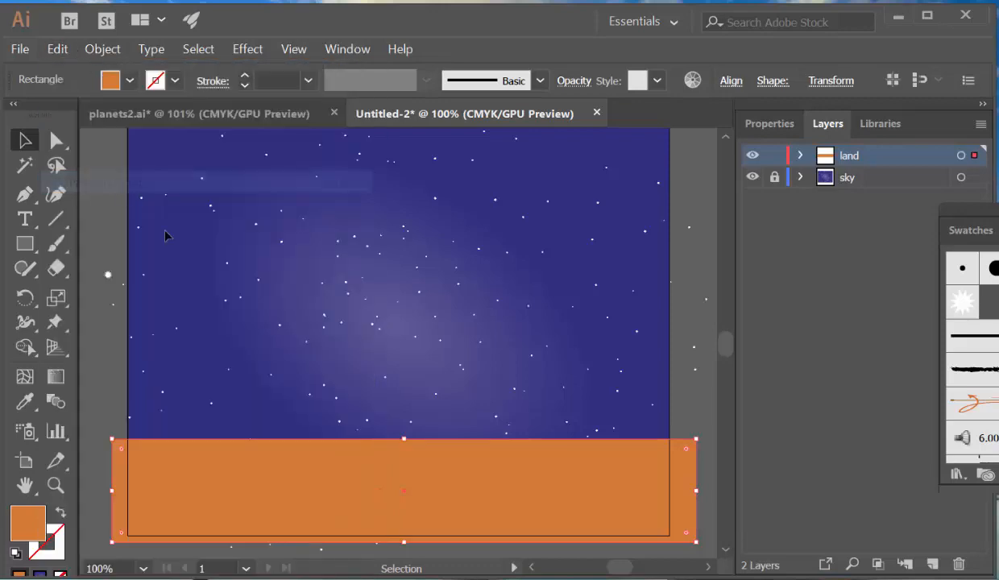
{"action": "left_click", "coordinate": [800, 155]}
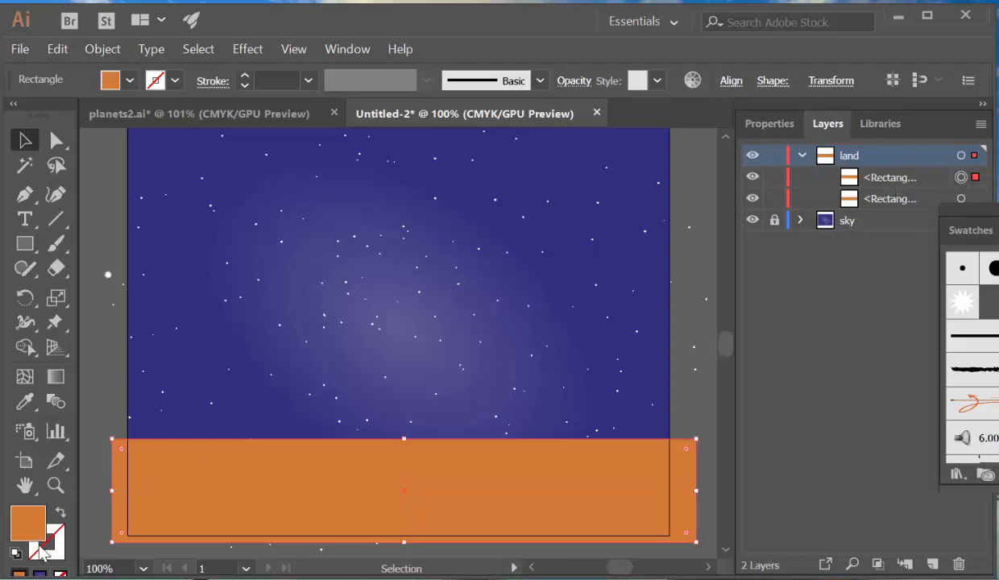
Step: Fill the front rectangle with the White, Black linear gradient at an angle of -90°
{"action": "left_click", "coordinate": [38, 573]}
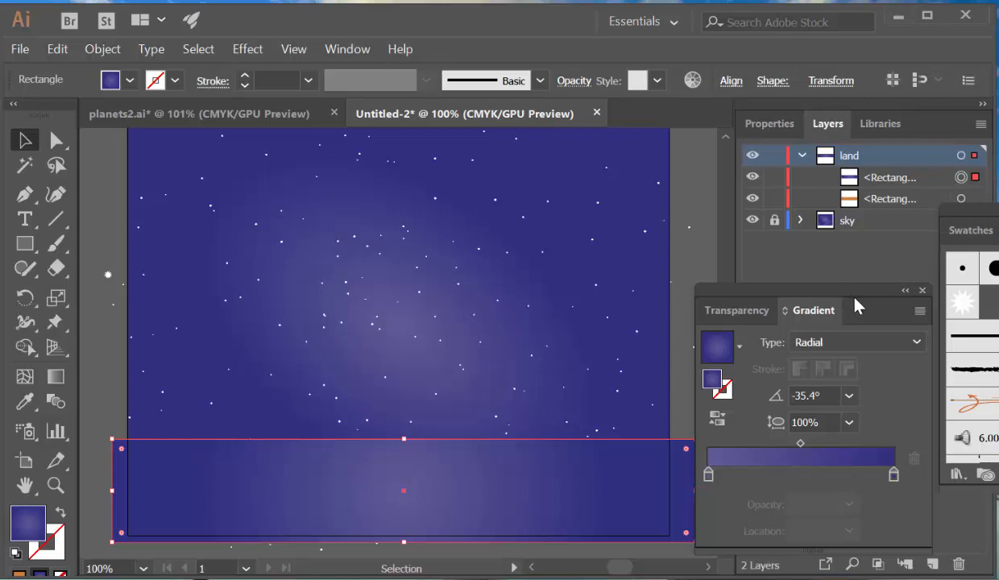
{"action": "left_click", "coordinate": [740, 346]}
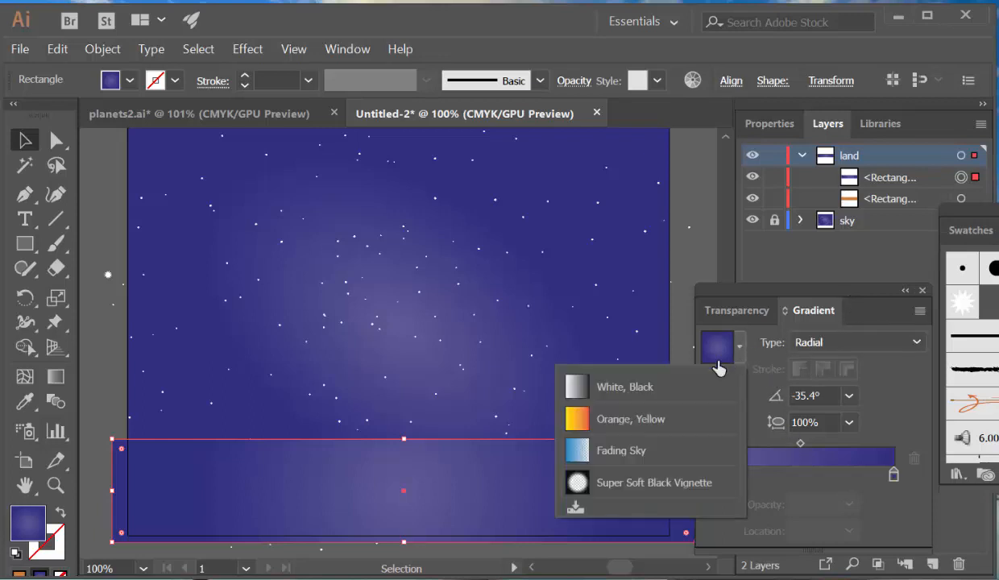
{"action": "left_click", "coordinate": [588, 388]}
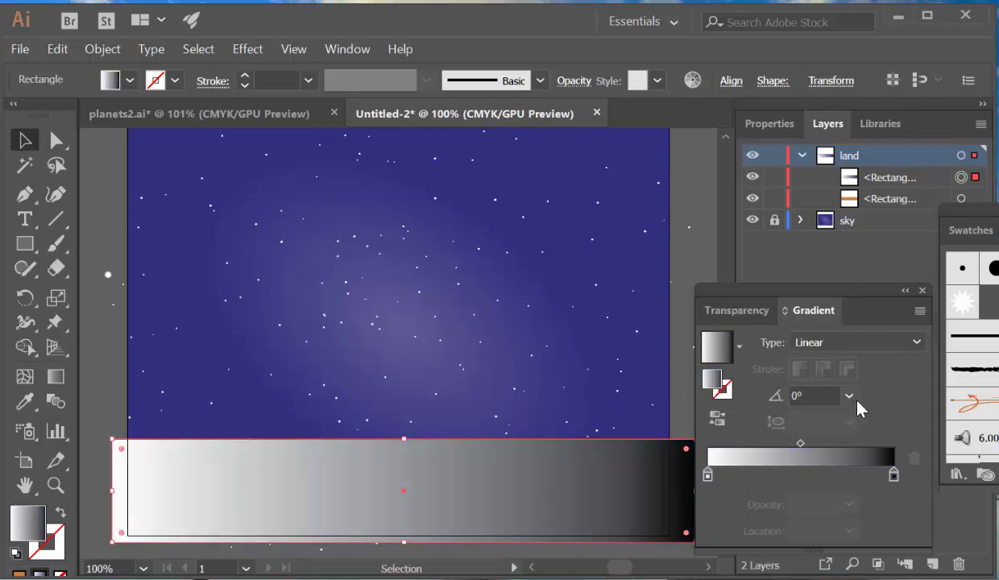
{"action": "left_click", "coordinate": [849, 397]}
{"action": "left_click", "coordinate": [873, 283]}
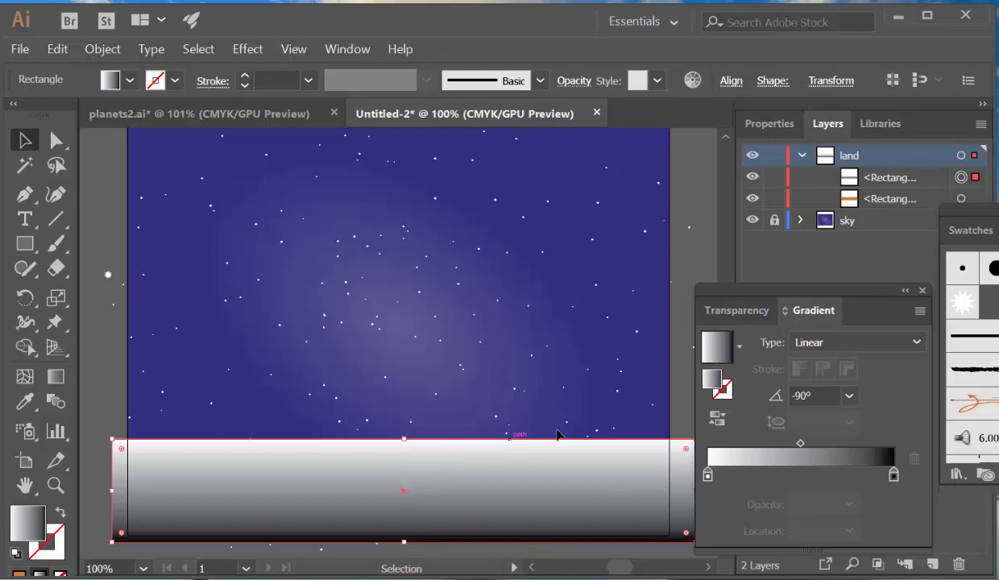
Step: Set the gradient rectangle's blending mode to Multiply
{"action": "left_click", "coordinate": [738, 316]}
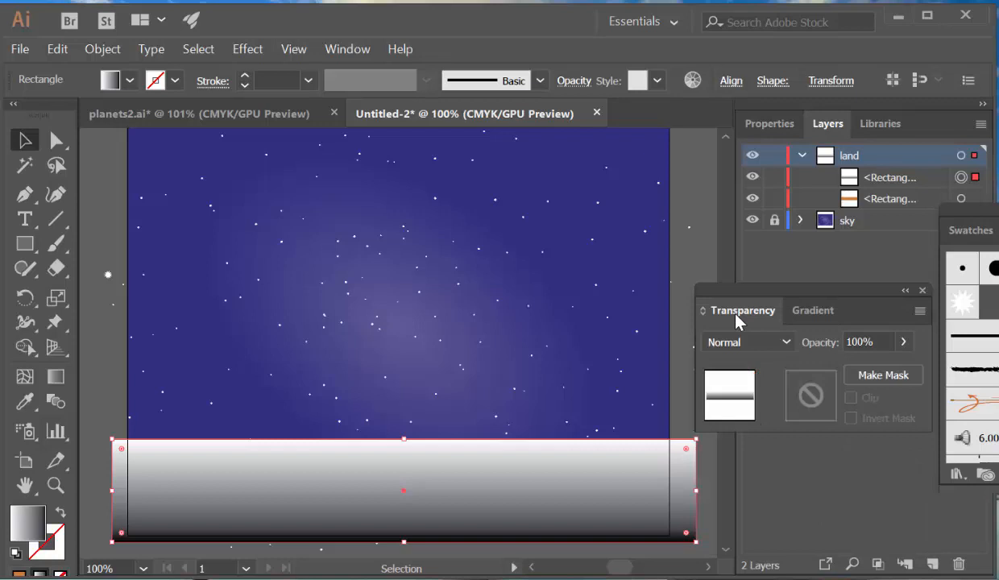
{"action": "left_click", "coordinate": [787, 345]}
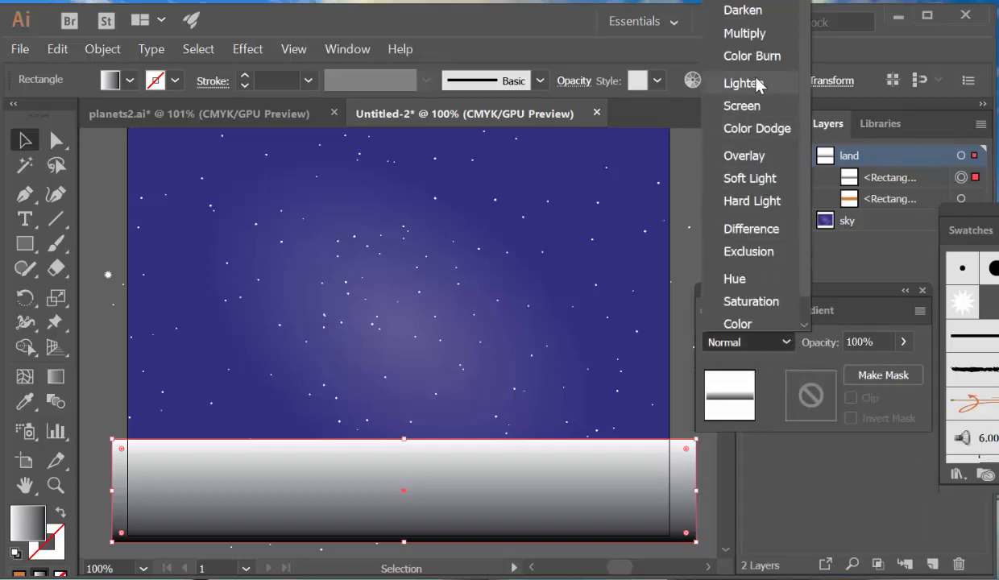
{"action": "left_click", "coordinate": [741, 33]}
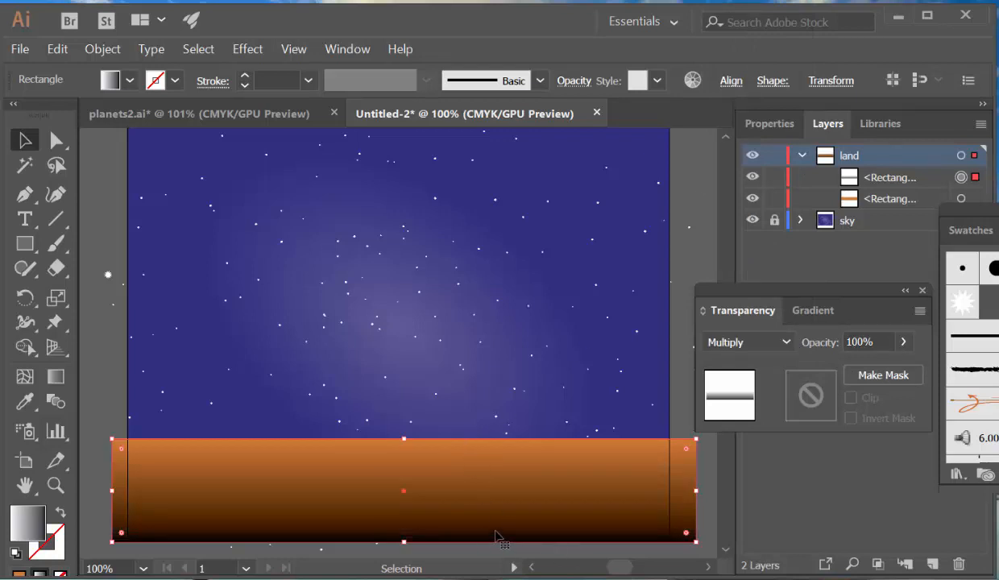
Step: Replace the gradient's black stop with a dark grey one at about 87%, set the midpoint to about 54%, and deselect the rectangle
{"action": "left_click", "coordinate": [813, 311]}
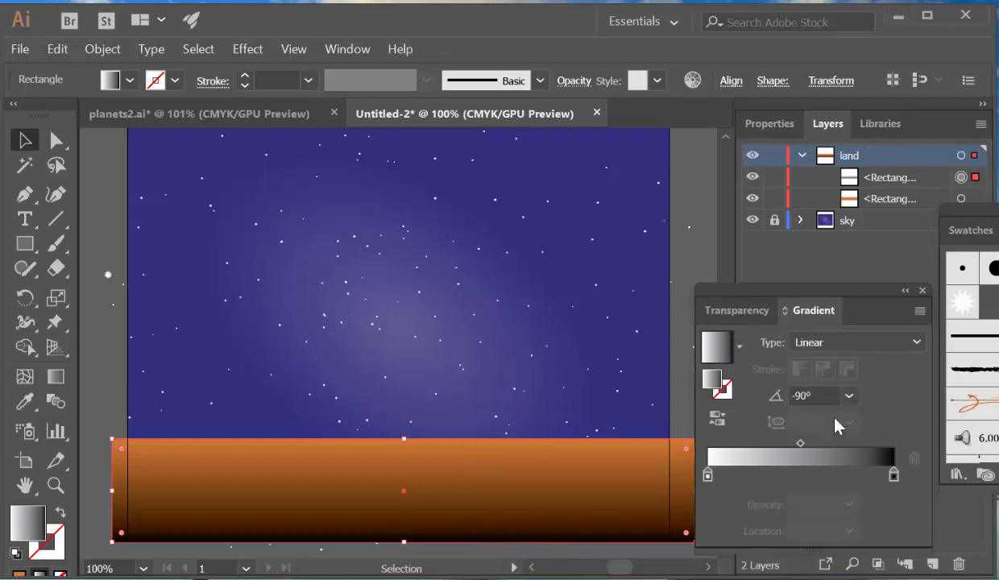
{"action": "left_click", "coordinate": [860, 481]}
{"action": "left_click_drag", "start_coordinate": [895, 482], "coordinate": [890, 519]}
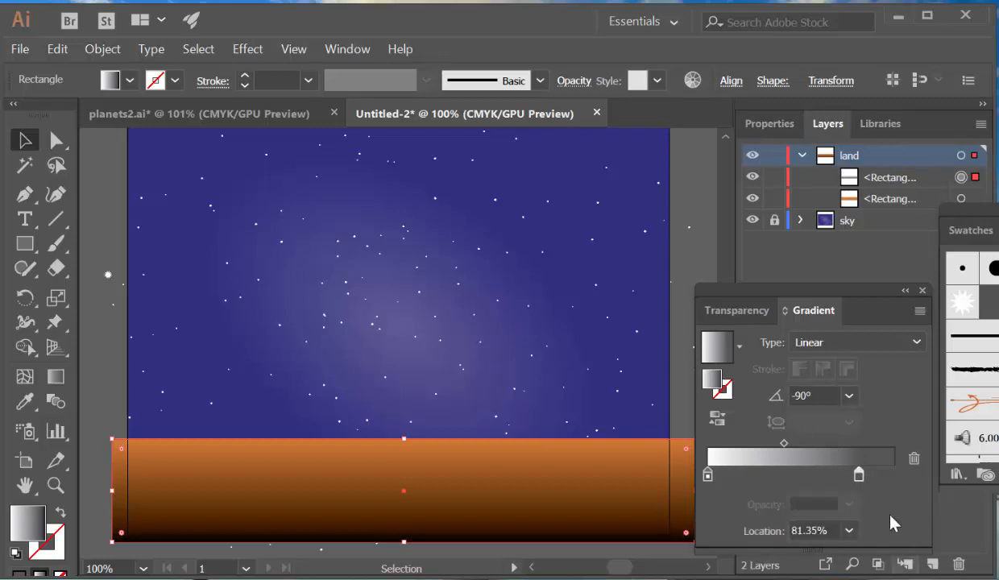
{"action": "left_click_drag", "start_coordinate": [859, 475], "coordinate": [906, 477]}
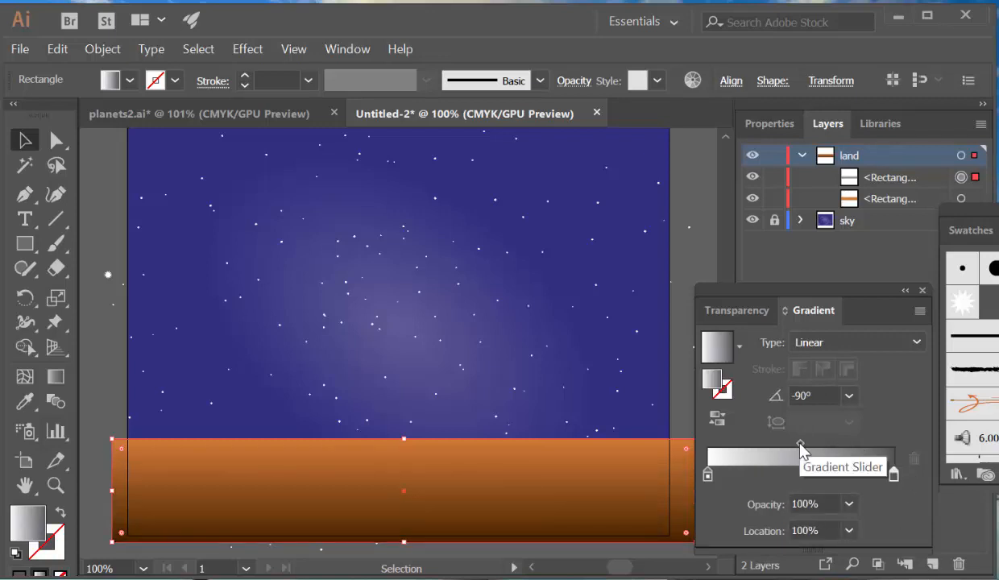
{"action": "mouse_move", "coordinate": [801, 443]}
{"action": "left_mouse_down"}
{"action": "mouse_move", "coordinate": [751, 442]}
{"action": "mouse_move", "coordinate": [826, 442]}
{"action": "mouse_move", "coordinate": [791, 447]}
{"action": "mouse_move", "coordinate": [803, 447]}
{"action": "left_mouse_up"}
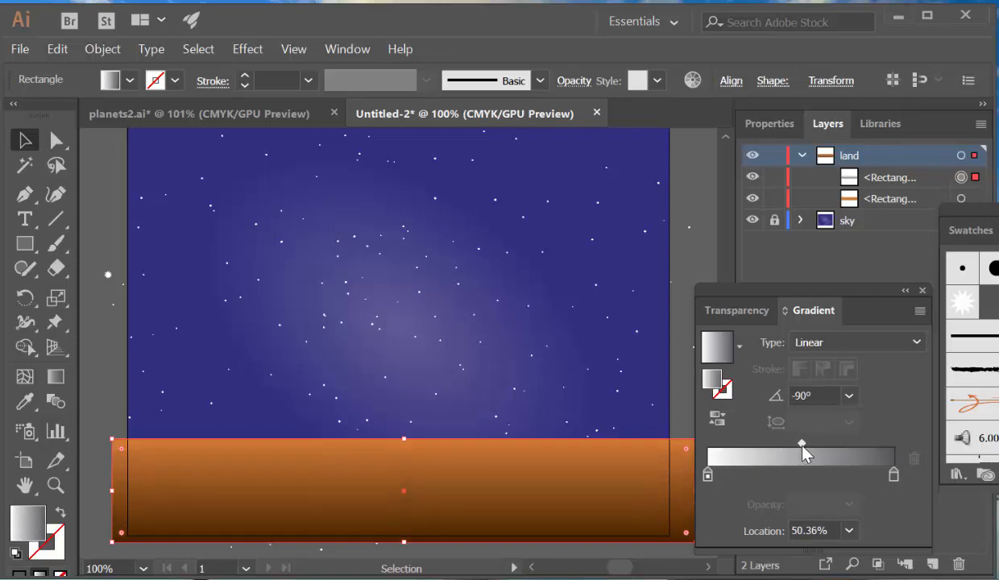
{"action": "left_click_drag", "start_coordinate": [892, 476], "coordinate": [852, 469]}
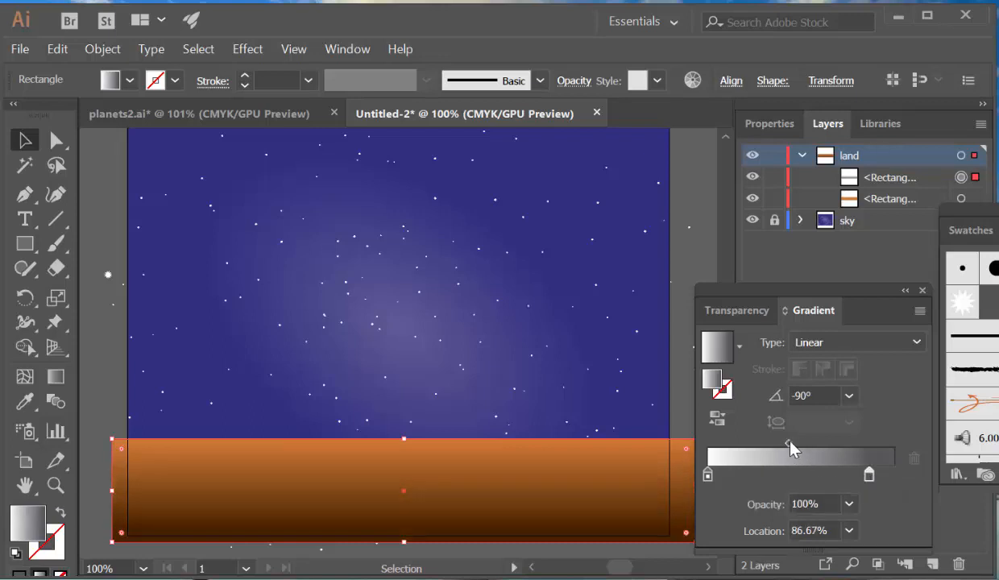
{"action": "mouse_move", "coordinate": [789, 444]}
{"action": "left_mouse_down"}
{"action": "mouse_move", "coordinate": [810, 445]}
{"action": "mouse_move", "coordinate": [794, 445]}
{"action": "left_mouse_up"}
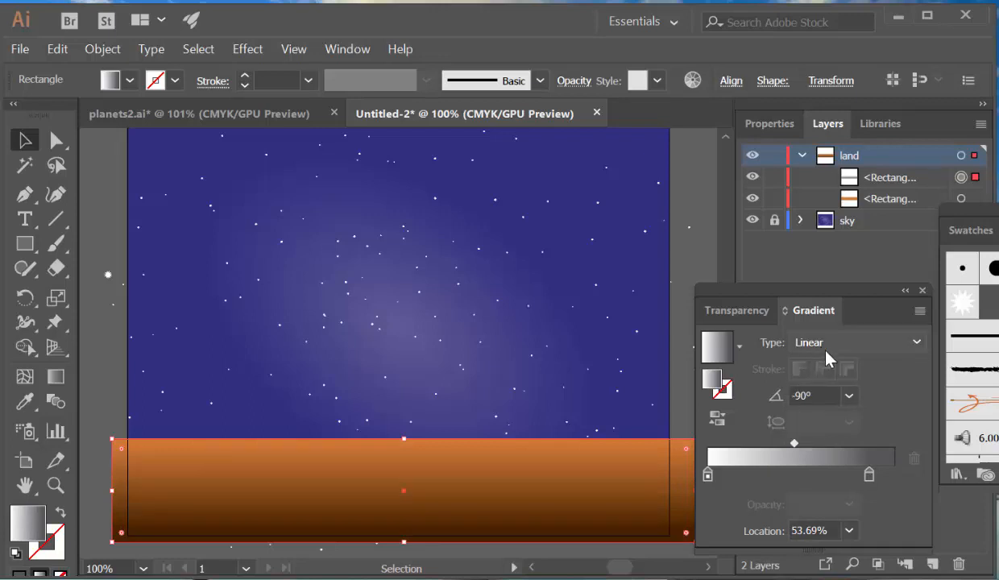
{"action": "left_click", "coordinate": [111, 333]}
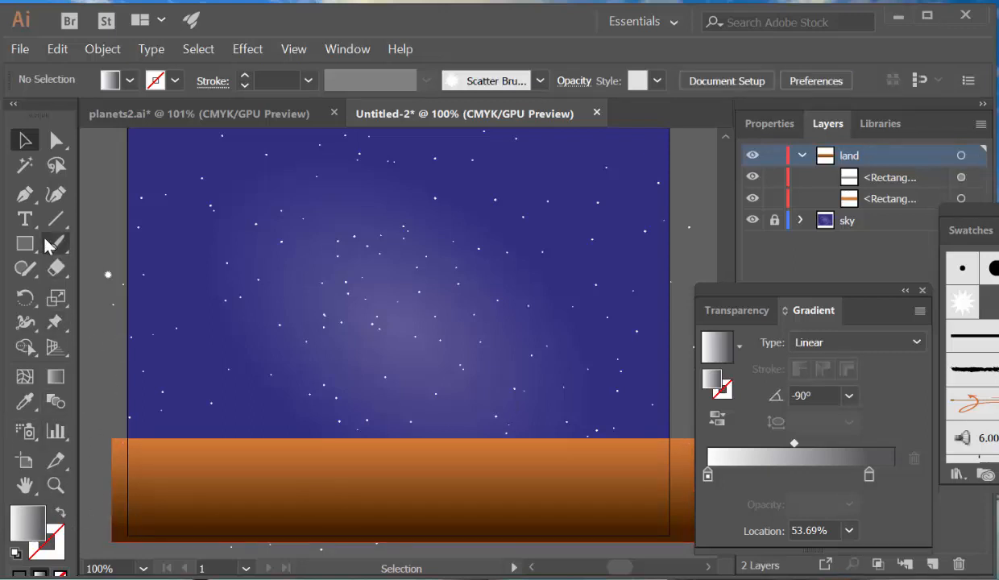
Step: Draw a closed hill shape with three rounded peaks along the land's upper edge using the Pen tool, extending past both sides of the artboard
{"action": "left_click", "coordinate": [27, 195]}
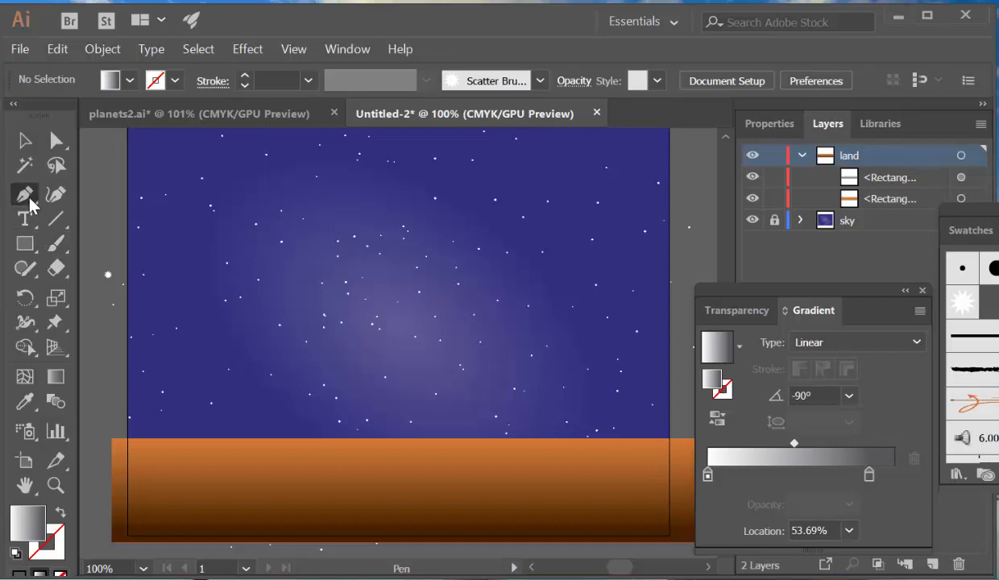
{"action": "left_click", "coordinate": [100, 439]}
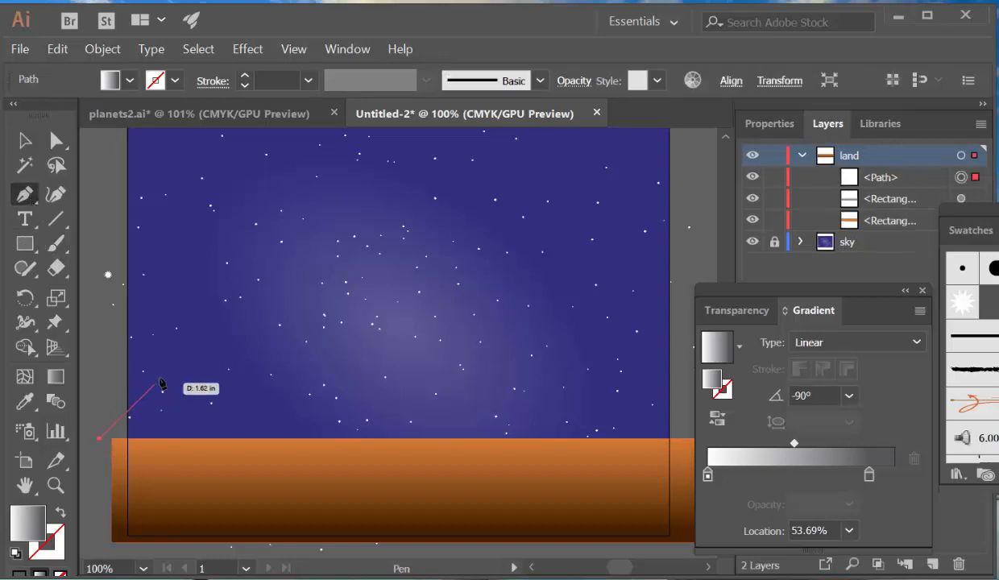
{"action": "left_click_drag", "start_coordinate": [171, 373], "coordinate": [240, 342]}
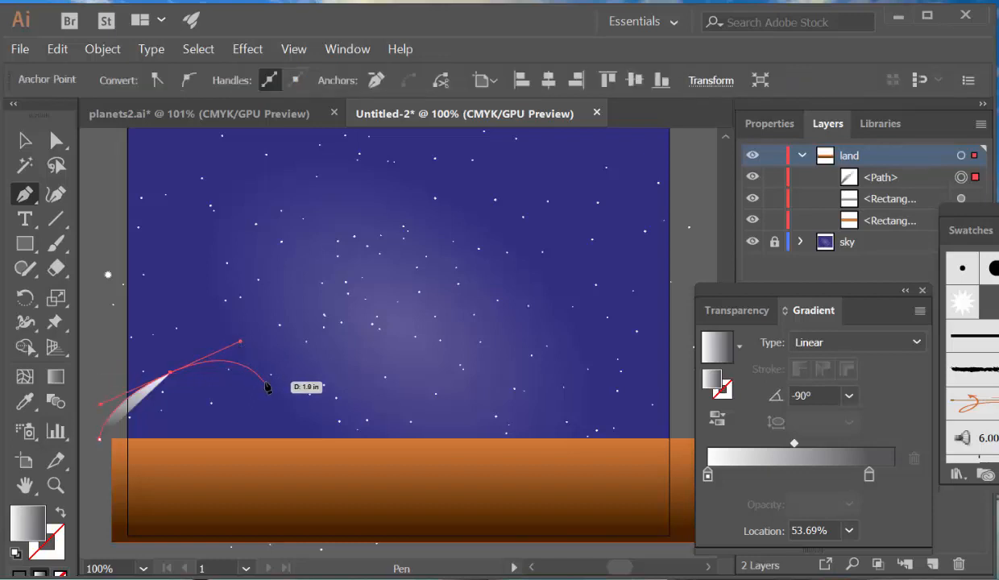
{"action": "left_click_drag", "start_coordinate": [274, 400], "coordinate": [297, 421]}
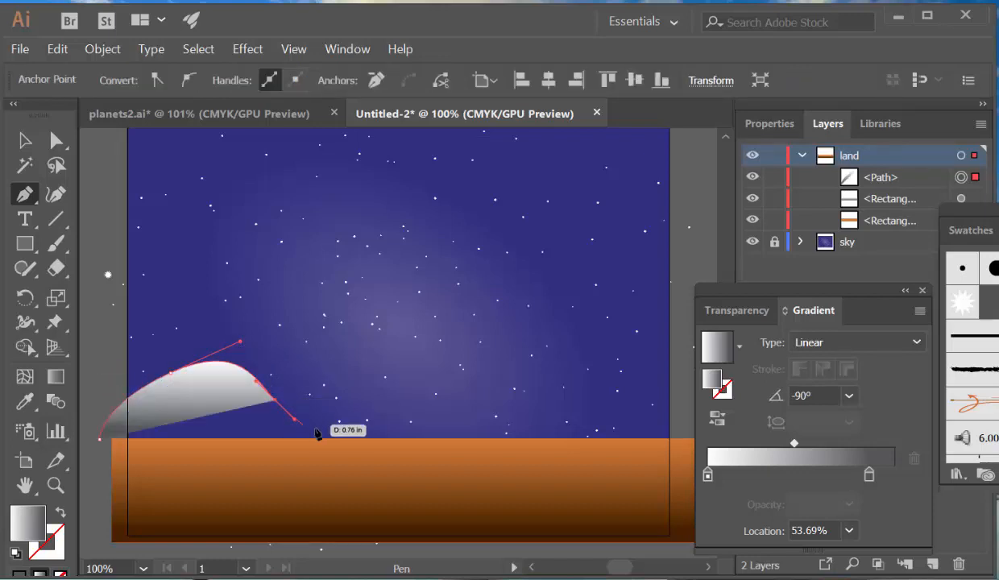
{"action": "left_click_drag", "start_coordinate": [393, 427], "coordinate": [407, 426]}
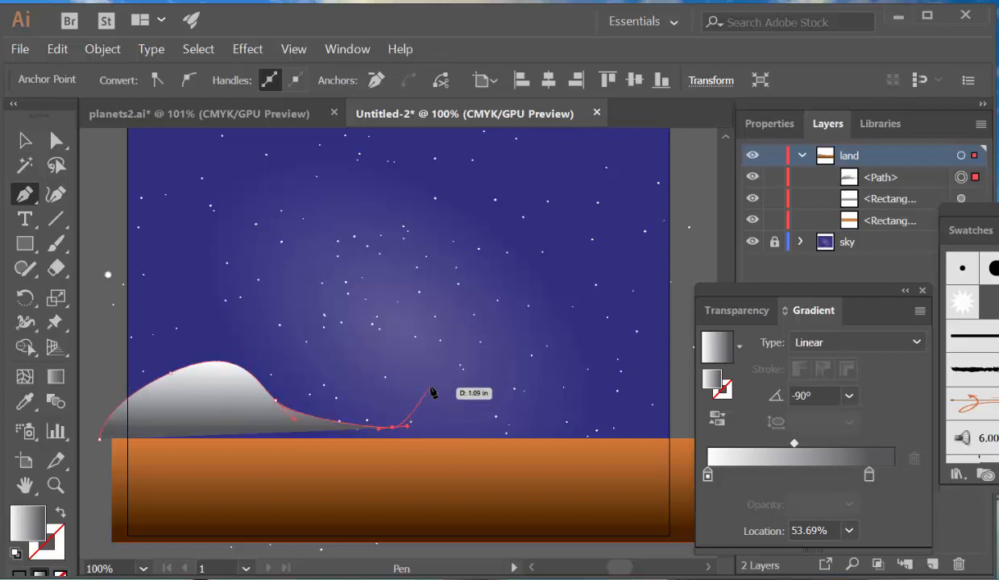
{"action": "left_click_drag", "start_coordinate": [456, 327], "coordinate": [481, 326]}
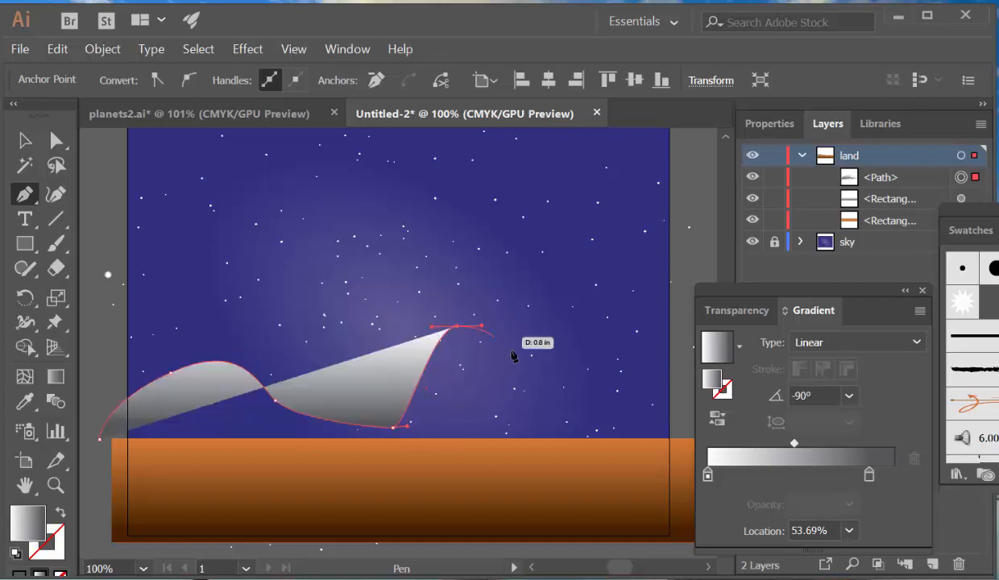
{"action": "left_click_drag", "start_coordinate": [546, 412], "coordinate": [565, 413]}
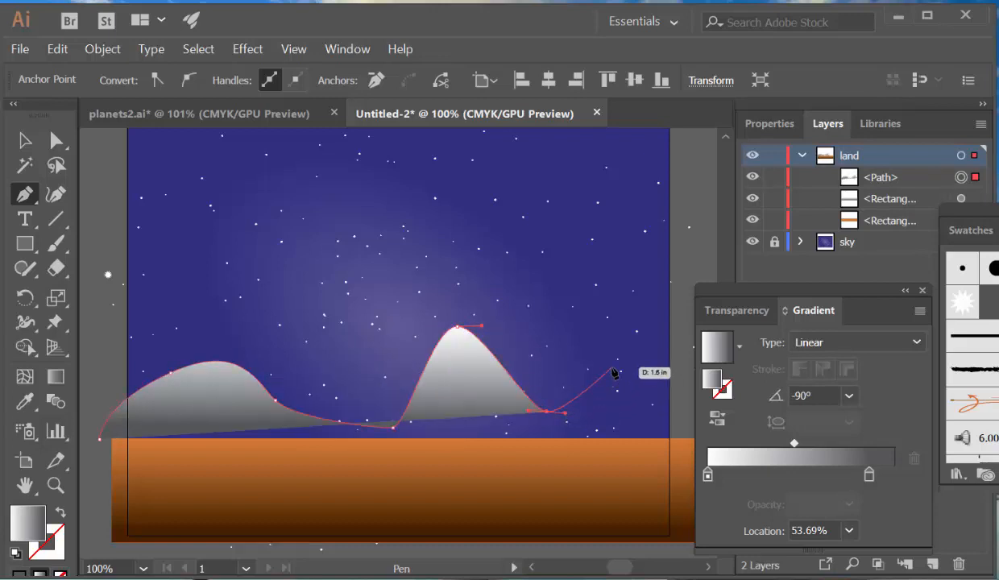
{"action": "left_click_drag", "start_coordinate": [611, 368], "coordinate": [647, 364]}
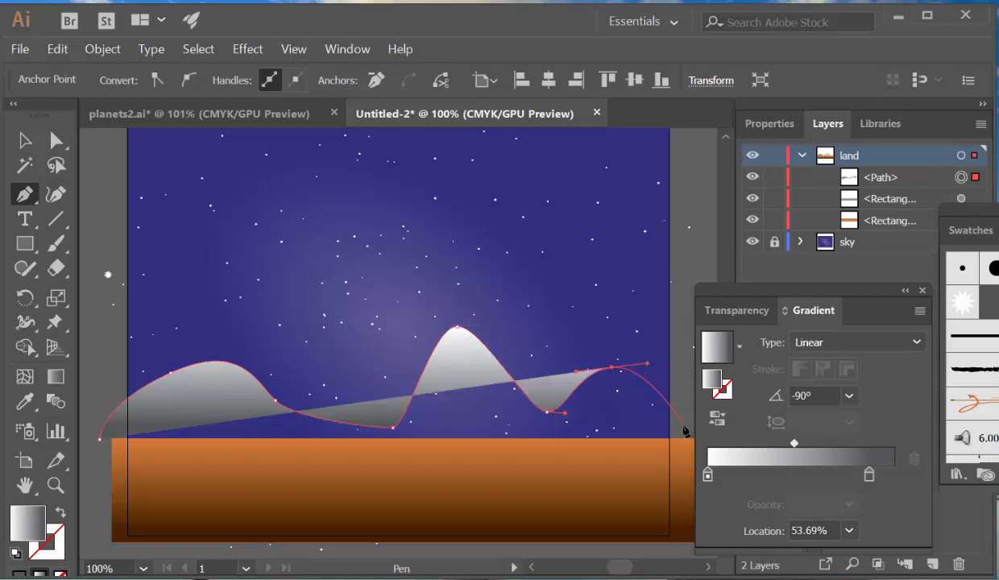
{"action": "left_click", "coordinate": [683, 426]}
{"action": "left_click", "coordinate": [684, 448]}
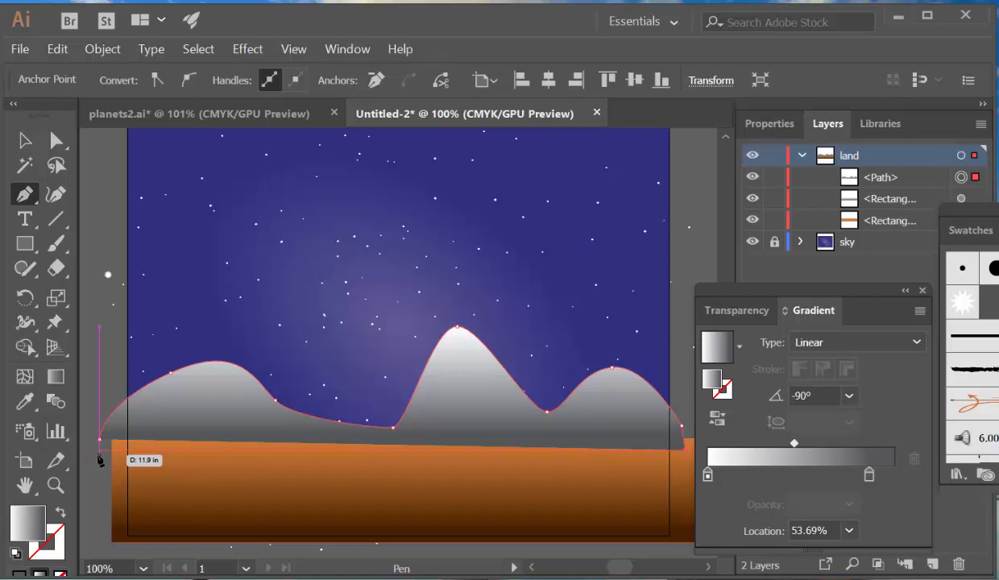
{"action": "left_click", "coordinate": [99, 449]}
{"action": "left_click", "coordinate": [100, 439]}
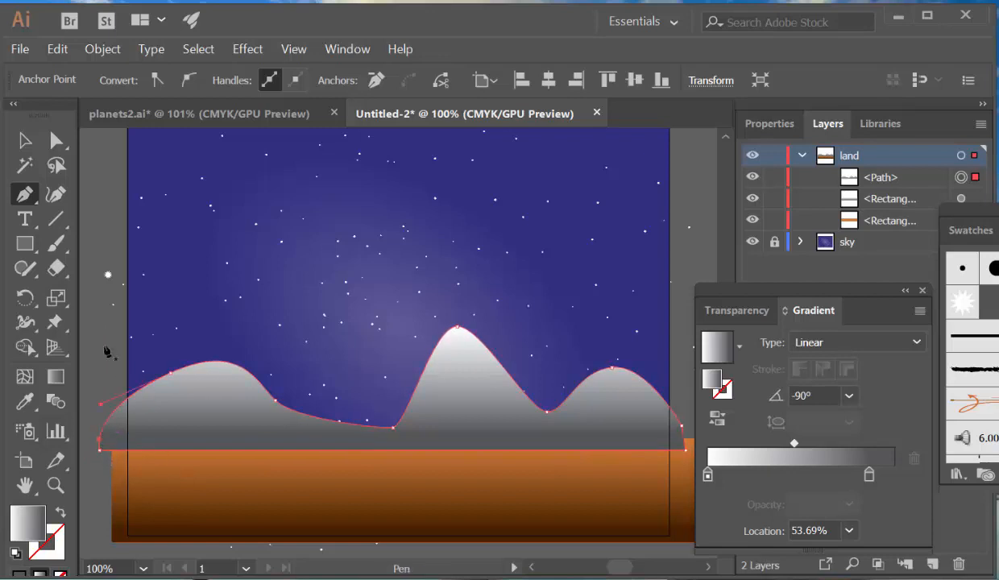
{"action": "left_click", "coordinate": [24, 140]}
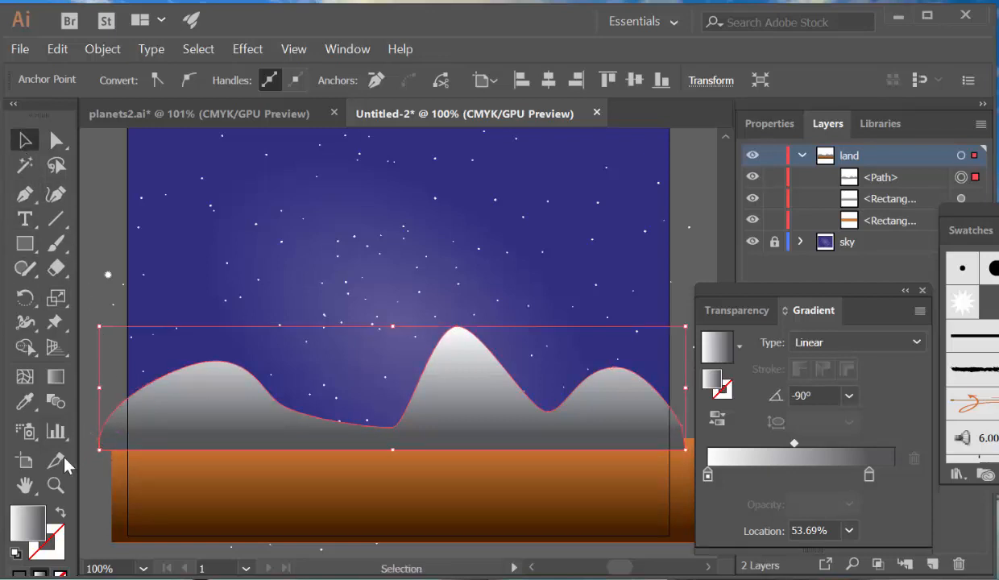
{"action": "left_click", "coordinate": [18, 570]}
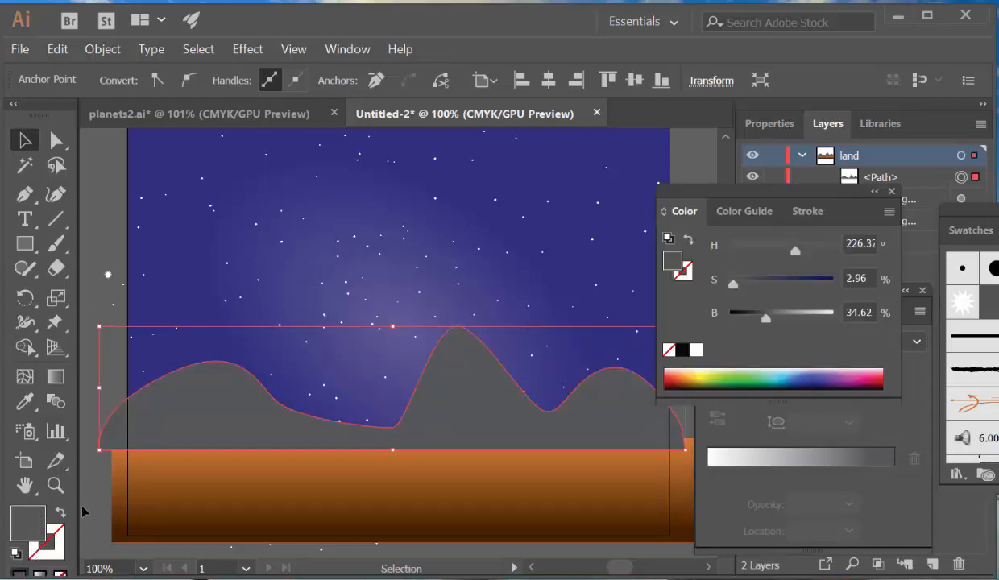
{"action": "double_click", "coordinate": [37, 522]}
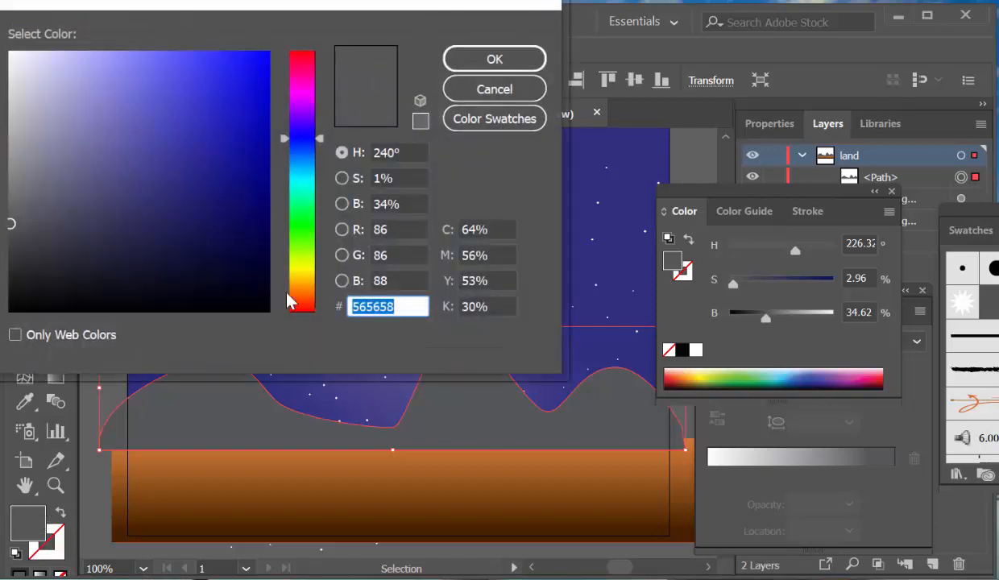
{"action": "left_click", "coordinate": [494, 91]}
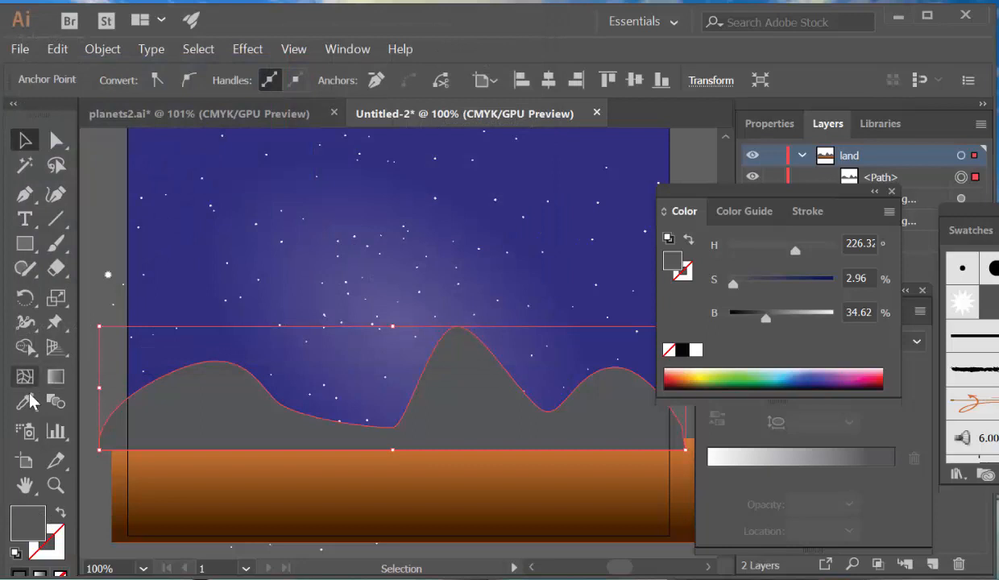
{"action": "left_click", "coordinate": [25, 400]}
{"action": "left_click", "coordinate": [165, 458]}
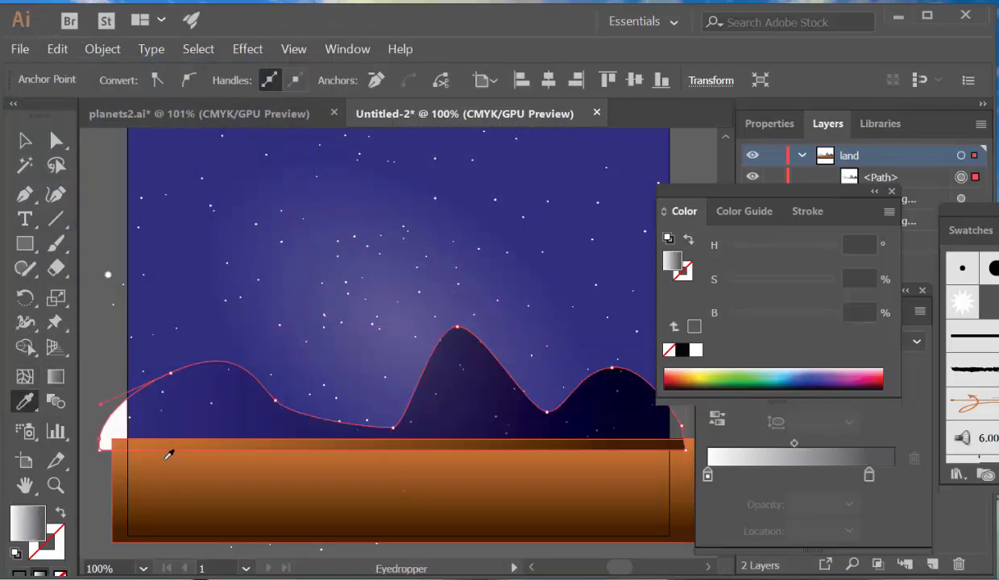
{"action": "key", "text": "ctrl+z"}
Step: Hide the gradient rectangle, fill the hill shape with the land's orange using the Eyedropper, and show the gradient rectangle again
{"action": "left_click_drag", "start_coordinate": [844, 194], "coordinate": [853, 283]}
{"action": "left_click", "coordinate": [751, 198]}
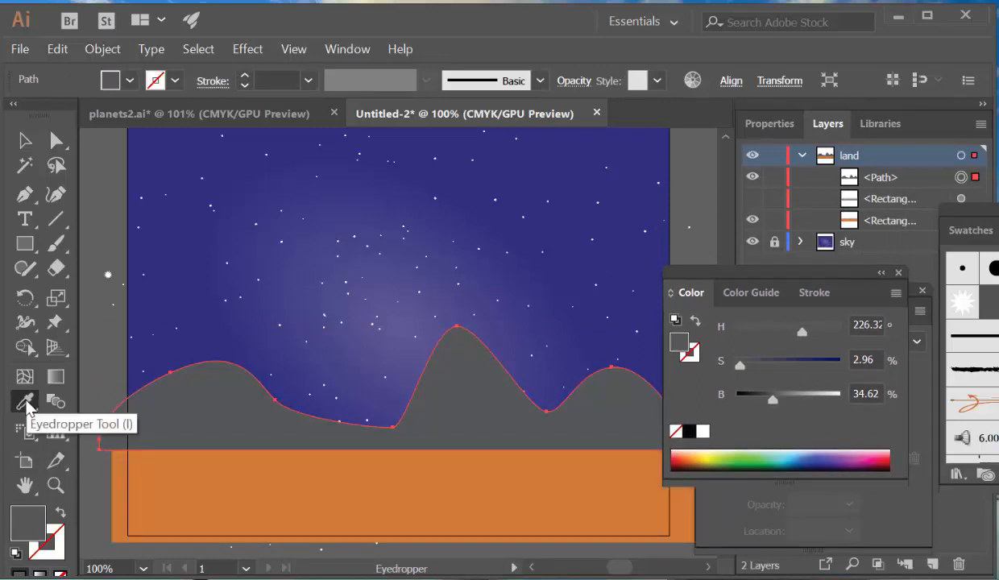
{"action": "left_click", "coordinate": [176, 456]}
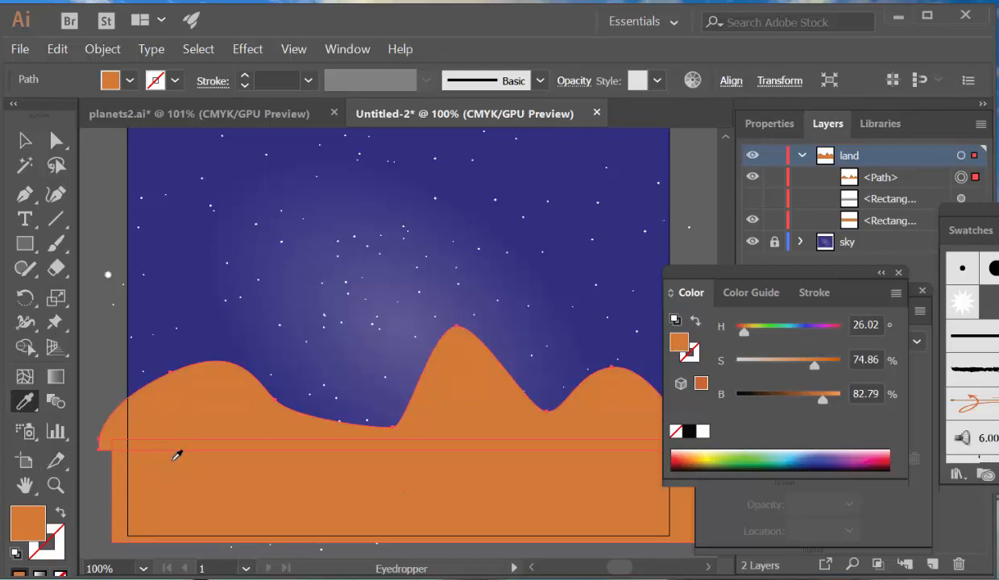
{"action": "left_click", "coordinate": [752, 198]}
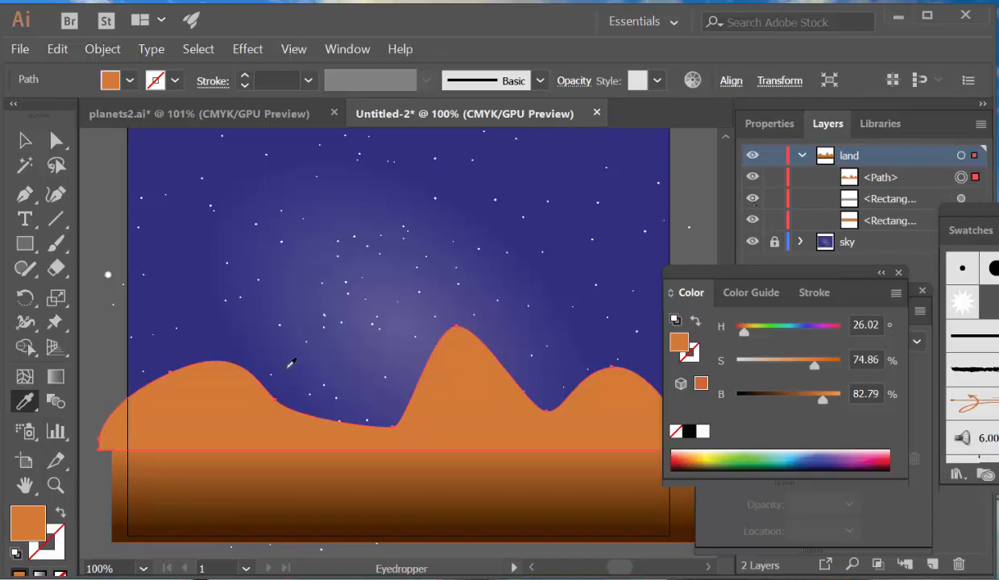
{"action": "left_click", "coordinate": [25, 141]}
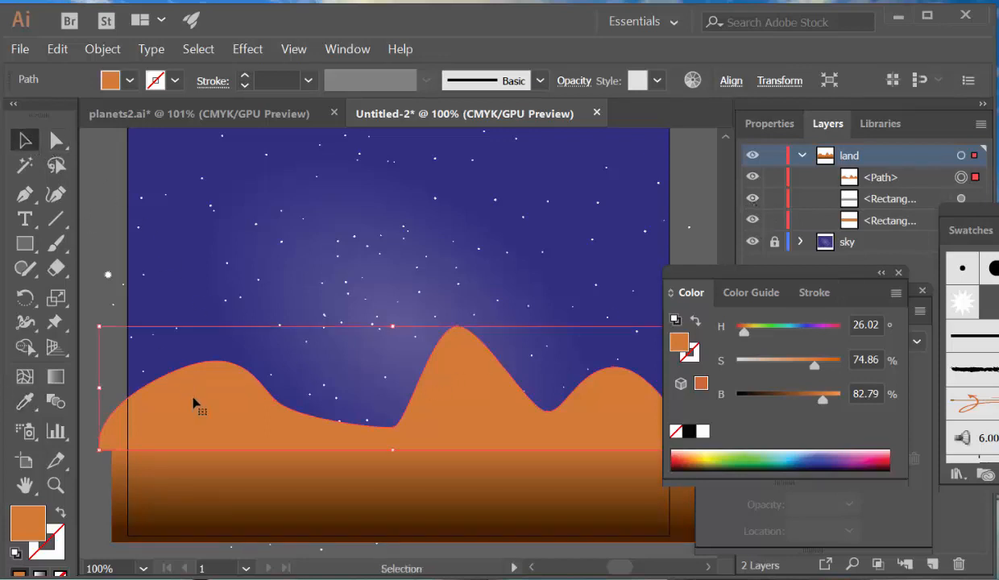
{"action": "left_click", "coordinate": [58, 47]}
{"action": "mouse_move", "coordinate": [95, 46]}
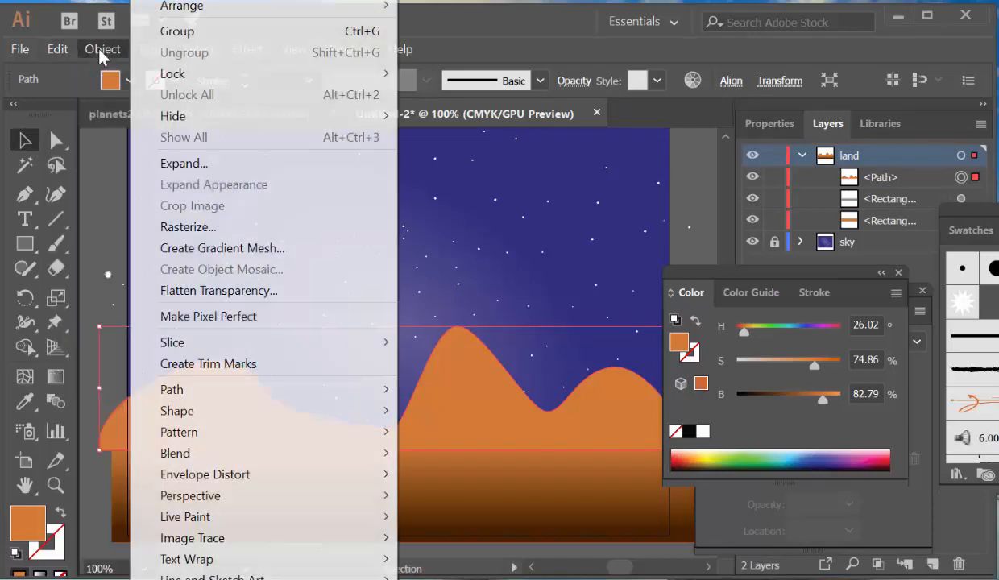
{"action": "mouse_move", "coordinate": [170, 3]}
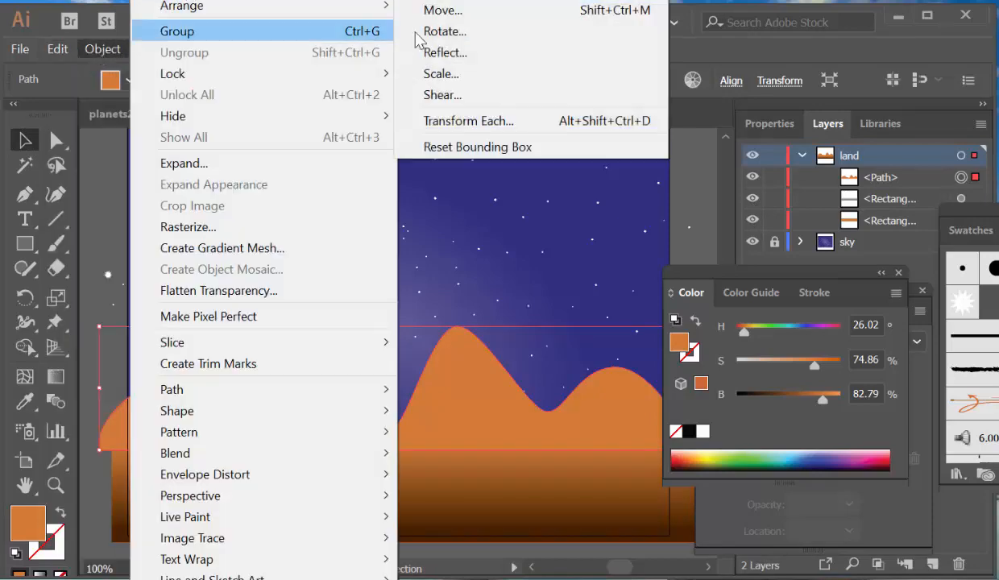
{"action": "left_click", "coordinate": [433, 53]}
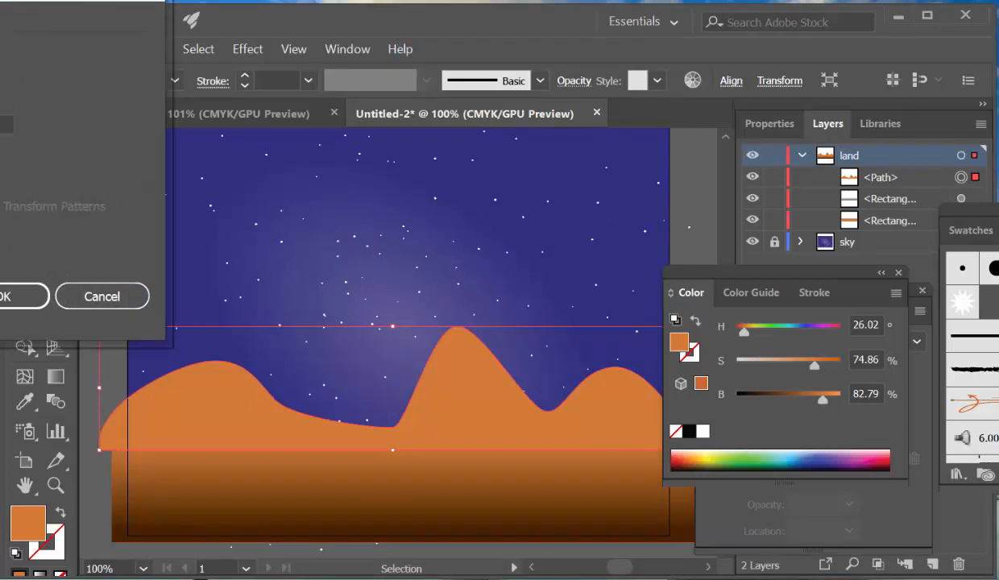
{"action": "left_click_drag", "start_coordinate": [67, 0], "coordinate": [415, 98]}
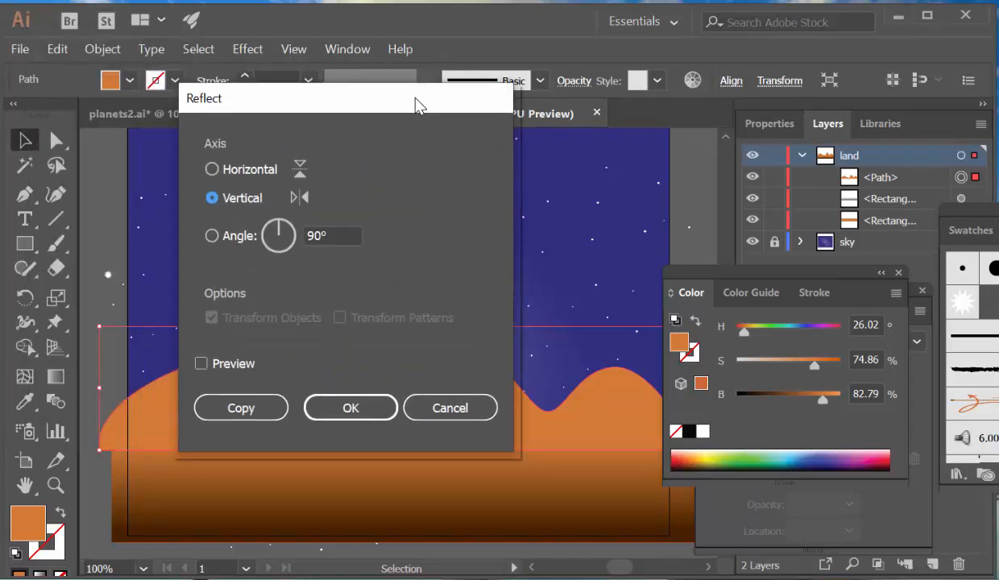
{"action": "left_click", "coordinate": [445, 407]}
Step: Create a reflected copy of the orange hill shape across the vertical axis
{"action": "left_click", "coordinate": [103, 49]}
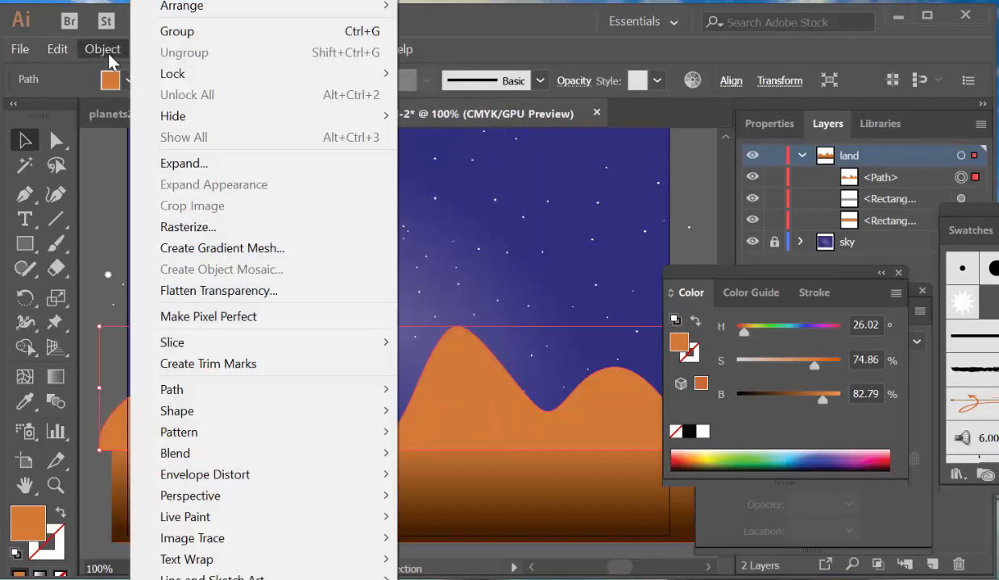
{"action": "mouse_move", "coordinate": [185, 0]}
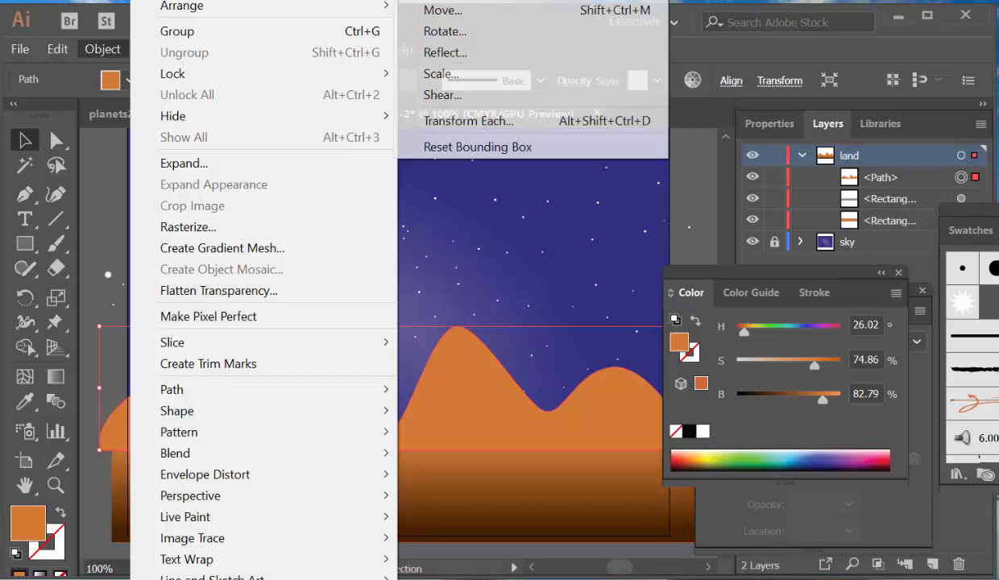
{"action": "left_click", "coordinate": [449, 53]}
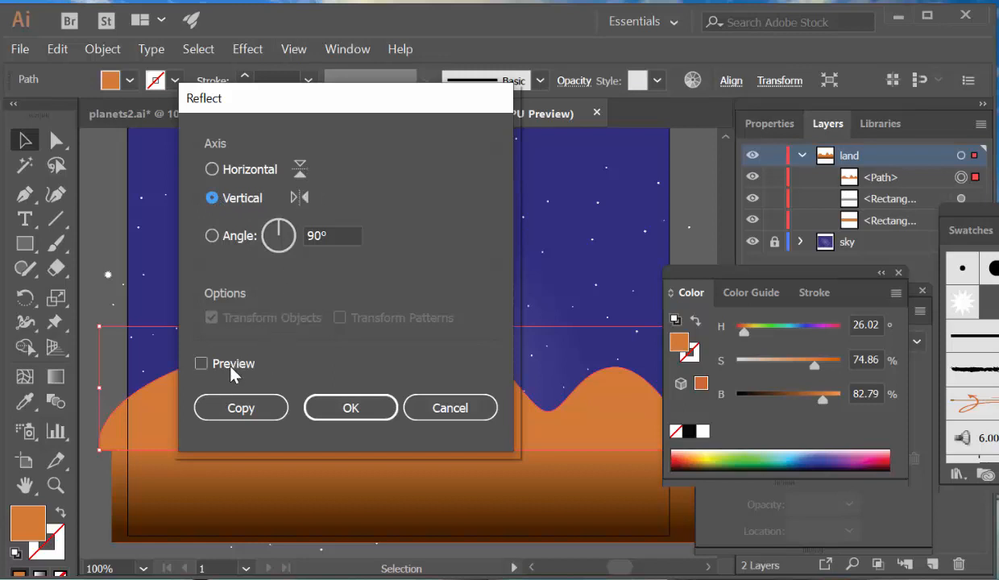
{"action": "left_click", "coordinate": [249, 408]}
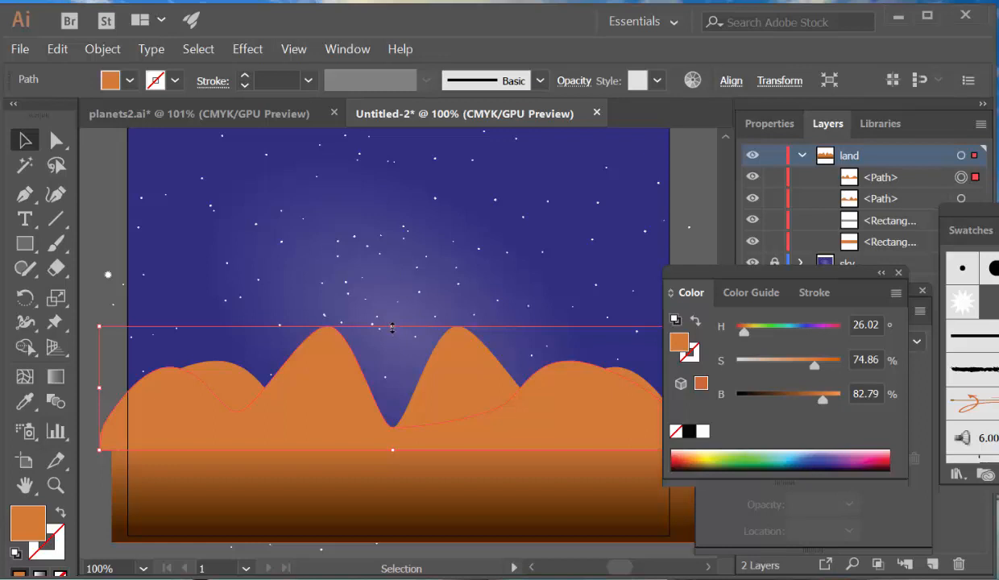
Step: Squash the reflected hills from above to roughly half their height, keeping their base aligned with the original hills' base
{"action": "left_click_drag", "start_coordinate": [393, 327], "coordinate": [397, 368]}
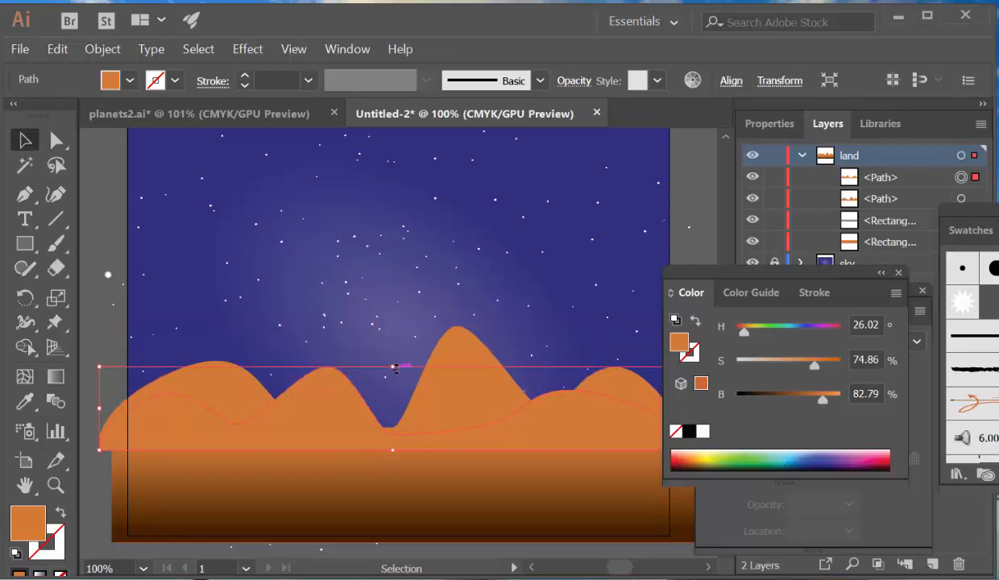
{"action": "left_click_drag", "start_coordinate": [994, 209], "coordinate": [998, 291]}
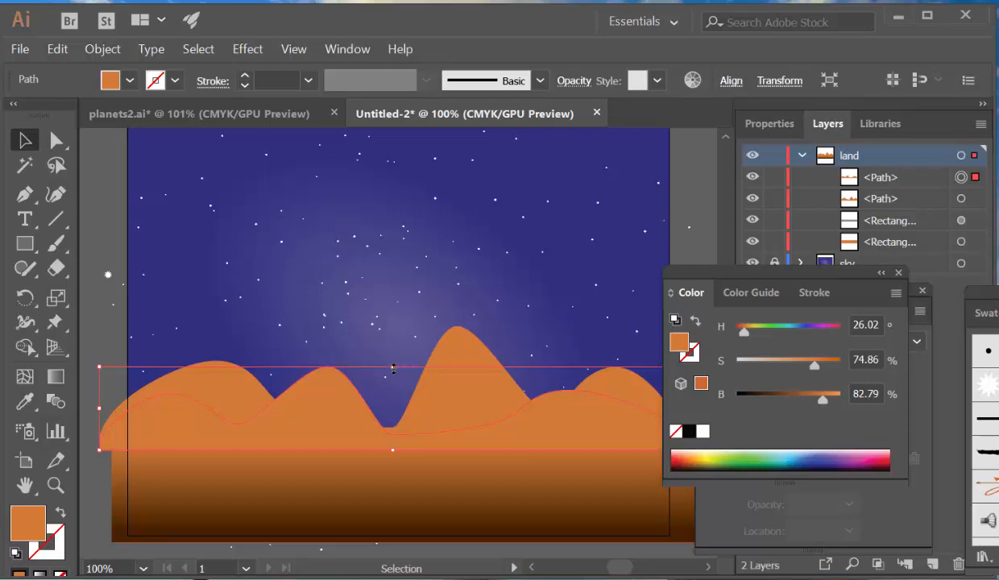
{"action": "left_click_drag", "start_coordinate": [392, 366], "coordinate": [394, 386]}
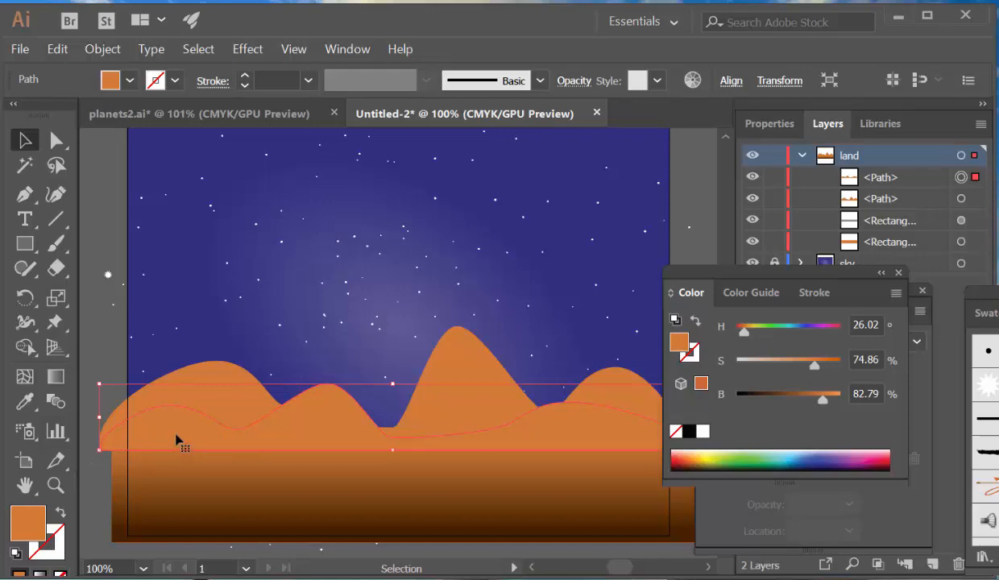
Step: Copy the squashed reflected hills and paste the duplicate in front
{"action": "left_click", "coordinate": [56, 49]}
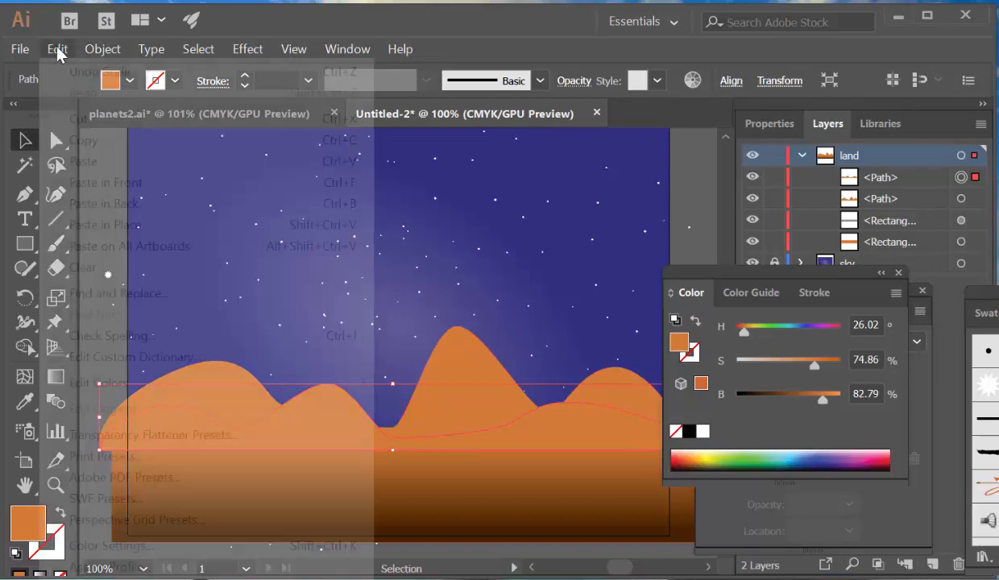
{"action": "left_click", "coordinate": [99, 142]}
{"action": "left_click", "coordinate": [68, 46]}
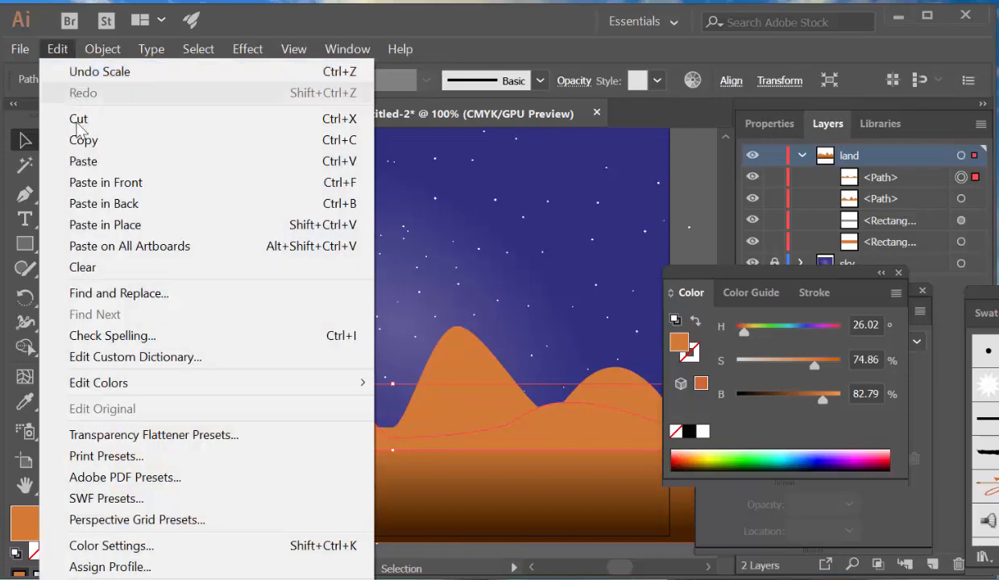
{"action": "left_click", "coordinate": [92, 184]}
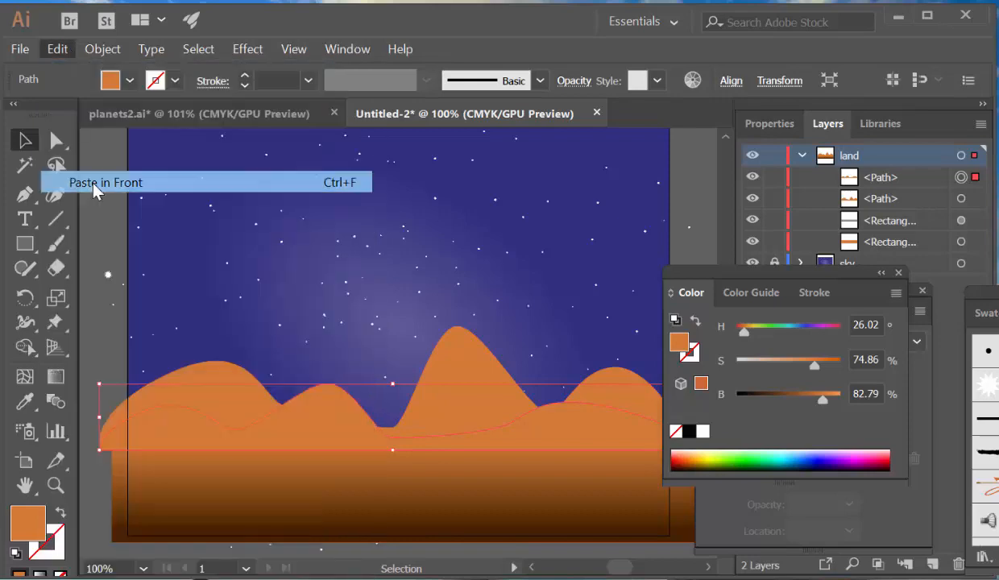
Step: Fill the front hill copy with the white-to-dark-grey linear gradient at an angle of -90°
{"action": "left_click", "coordinate": [40, 573]}
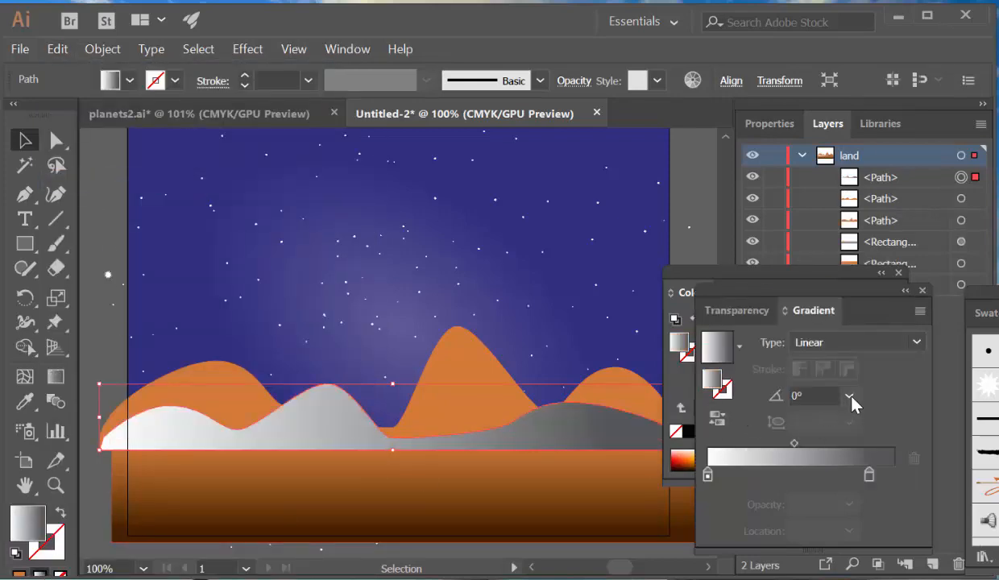
{"action": "left_click", "coordinate": [850, 396]}
{"action": "left_click", "coordinate": [878, 292]}
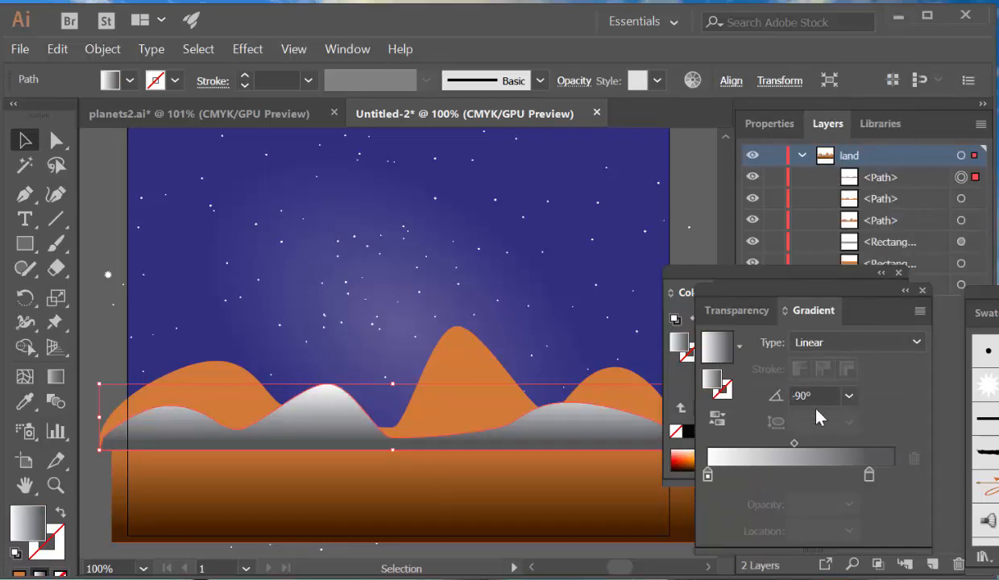
Step: Set the front hill copy's blend mode to Multiply and move its dark gradient stop to a location of 97.84%
{"action": "left_click", "coordinate": [717, 309]}
{"action": "left_click", "coordinate": [749, 342]}
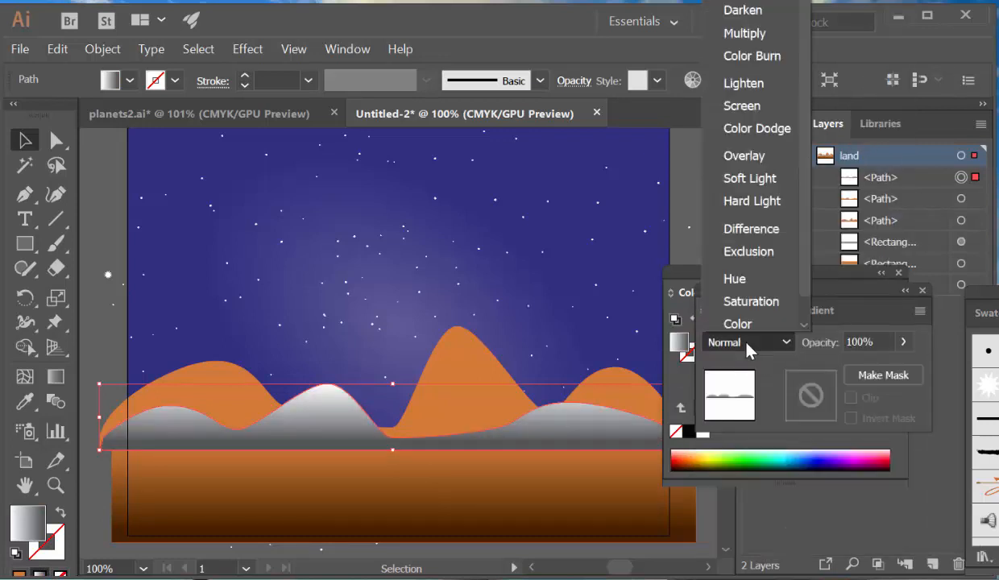
{"action": "left_click", "coordinate": [741, 33]}
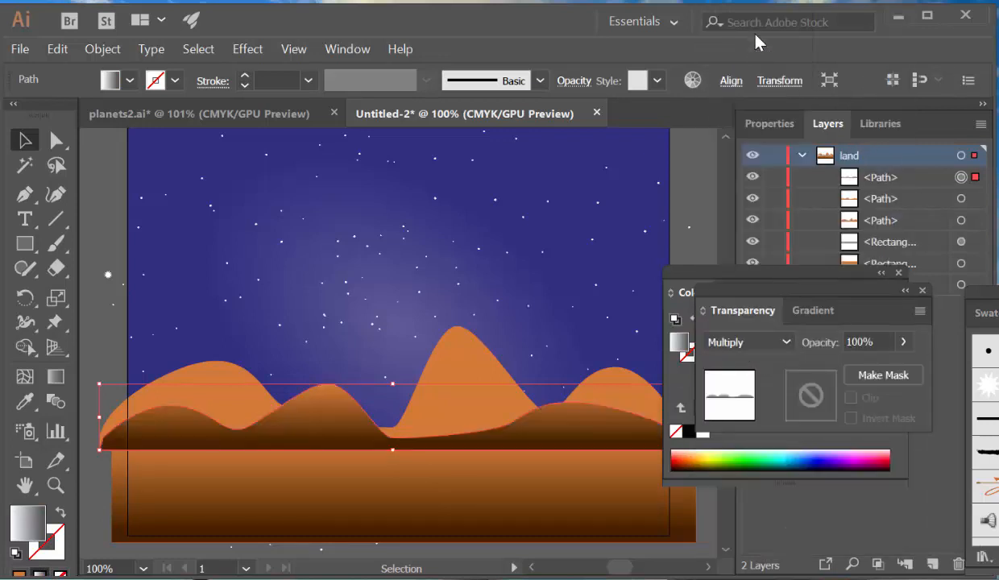
{"action": "left_click", "coordinate": [814, 319]}
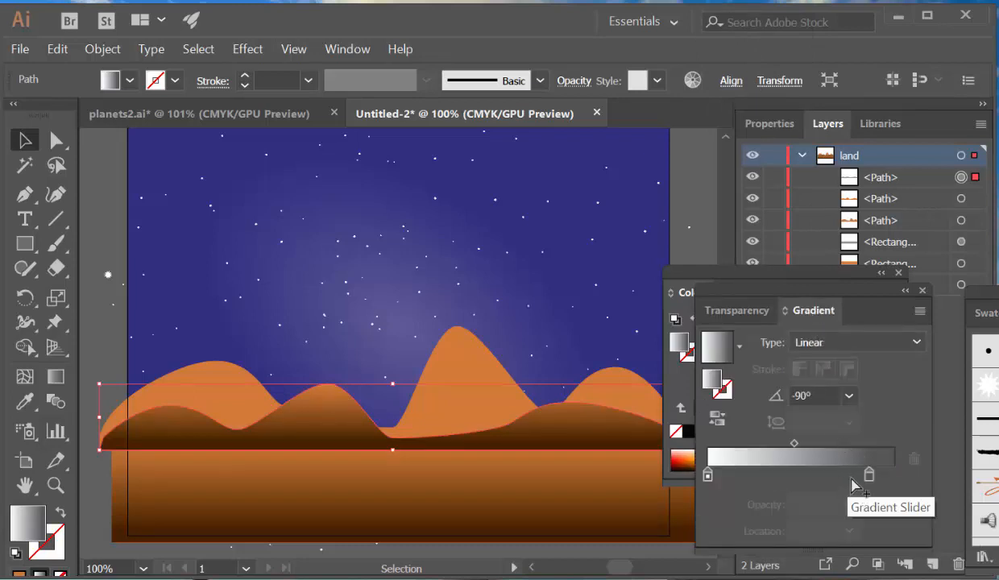
{"action": "left_click_drag", "start_coordinate": [869, 476], "coordinate": [891, 475]}
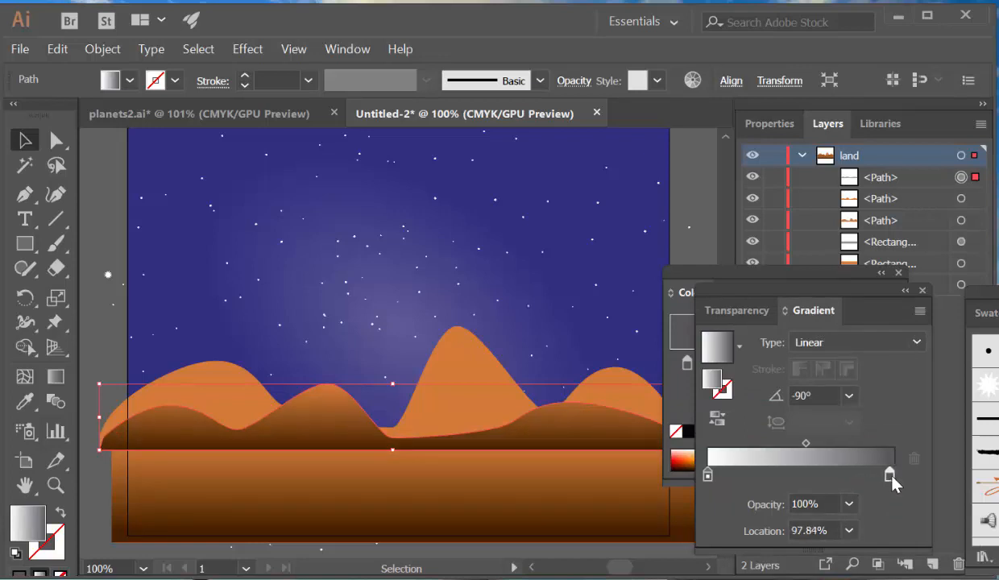
Step: Copy the taller orange back hills and paste the duplicate in front
{"action": "left_click", "coordinate": [451, 364]}
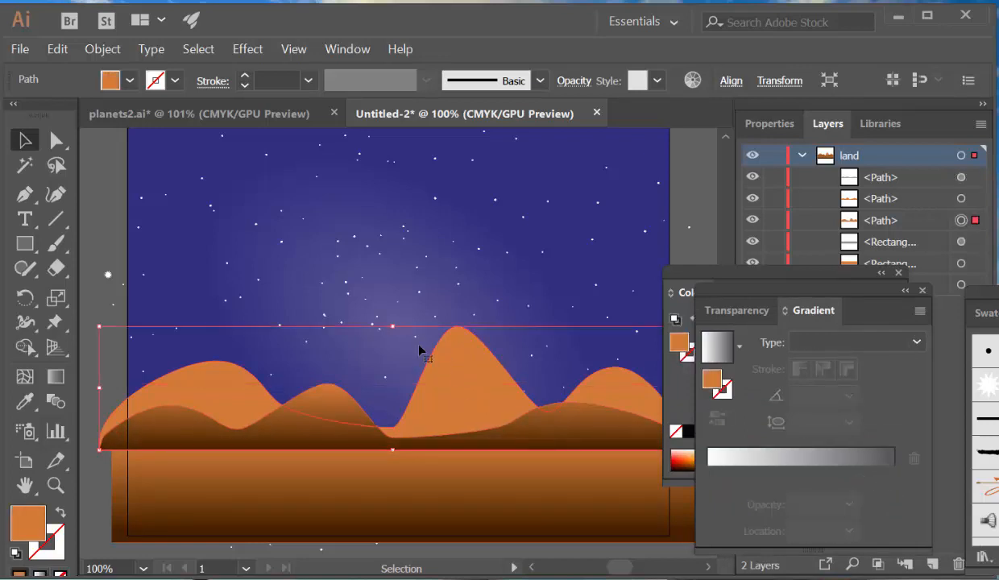
{"action": "left_click", "coordinate": [57, 50]}
{"action": "left_click", "coordinate": [90, 138]}
{"action": "left_click", "coordinate": [60, 49]}
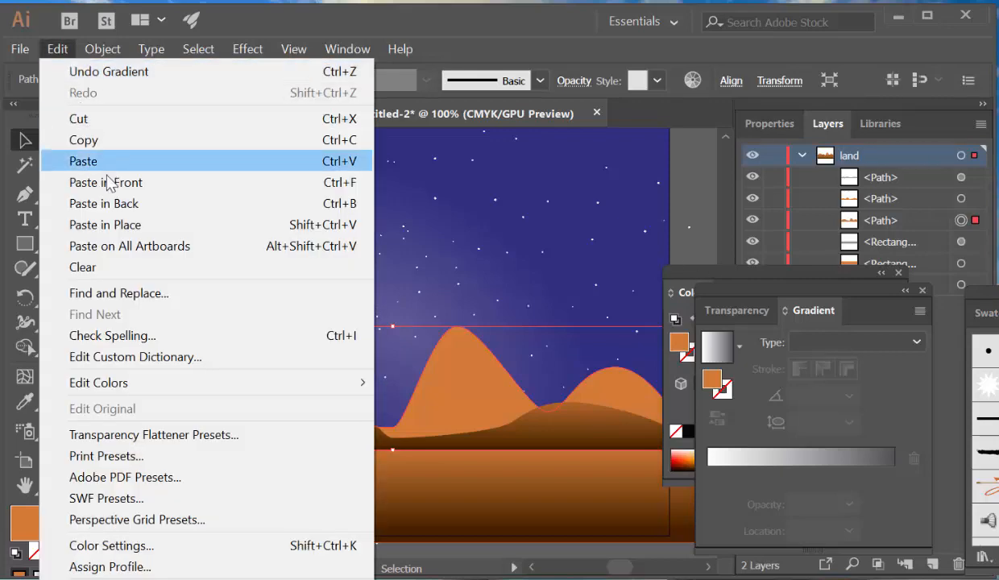
{"action": "left_click", "coordinate": [107, 177]}
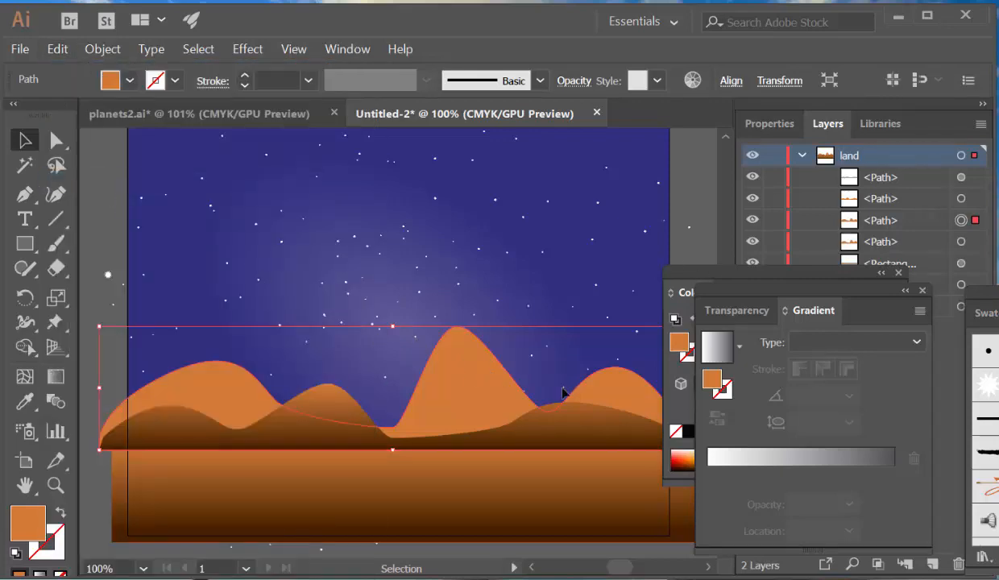
Step: Fill the back hills' copy with the white-to-dark-grey linear gradient at -90° and set its blend mode to Multiply
{"action": "left_click", "coordinate": [38, 574]}
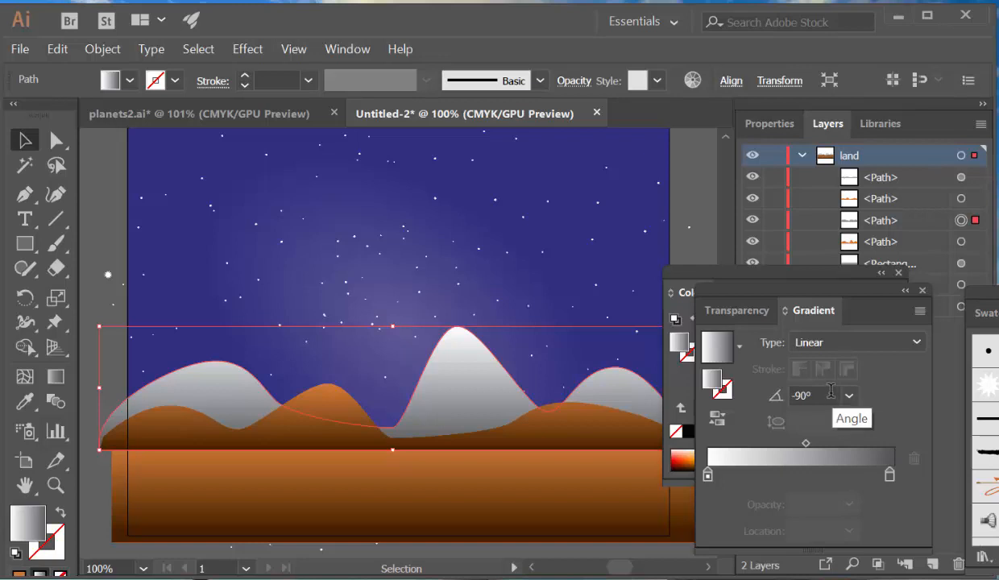
{"action": "left_click", "coordinate": [747, 318]}
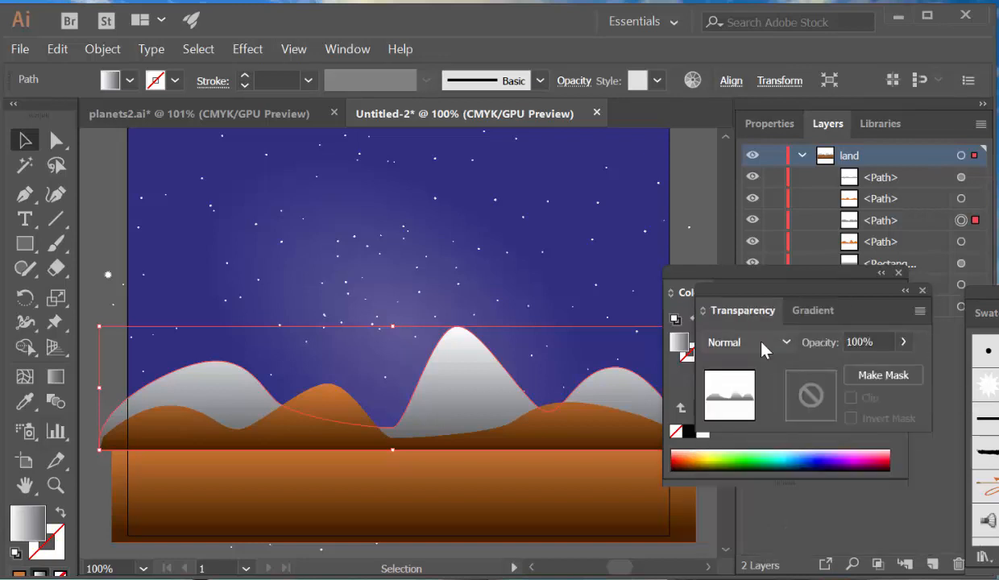
{"action": "left_click", "coordinate": [764, 342]}
{"action": "left_click", "coordinate": [741, 33]}
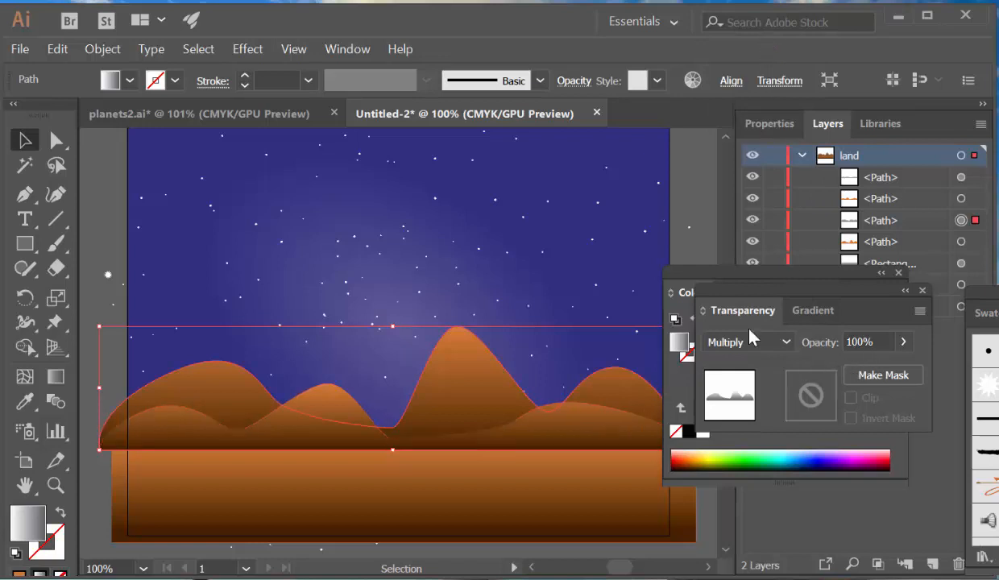
Step: Lower the opacity of the front hills' gradient copy to 74%
{"action": "left_click", "coordinate": [962, 178]}
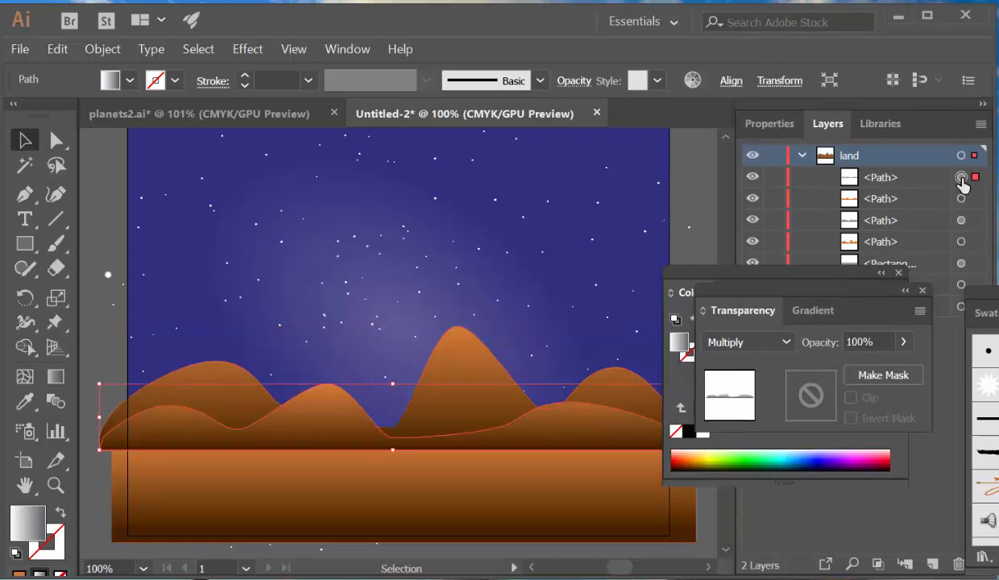
{"action": "left_click", "coordinate": [903, 342]}
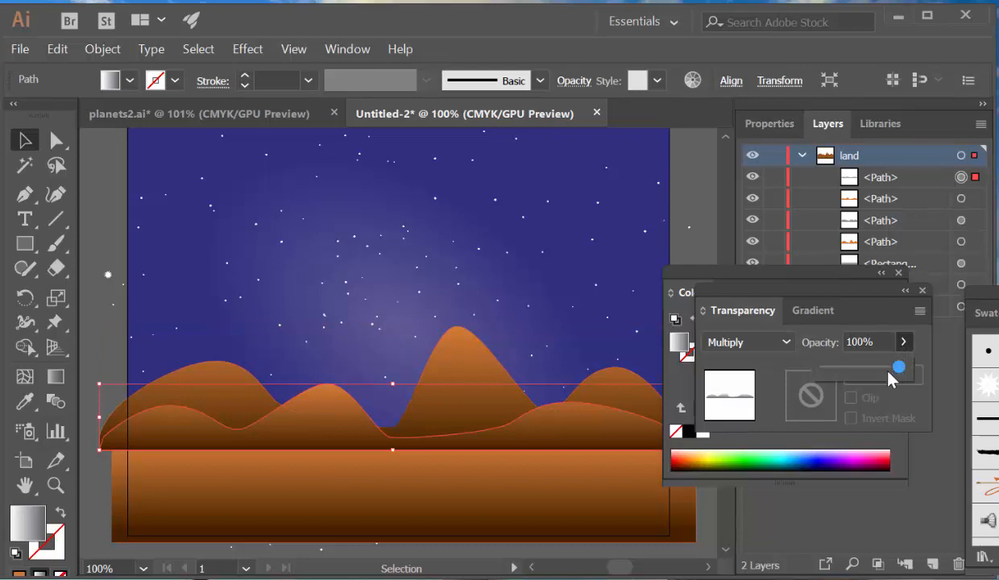
{"action": "mouse_move", "coordinate": [888, 371]}
{"action": "left_mouse_down"}
{"action": "mouse_move", "coordinate": [881, 364]}
{"action": "mouse_move", "coordinate": [877, 376]}
{"action": "left_mouse_up"}
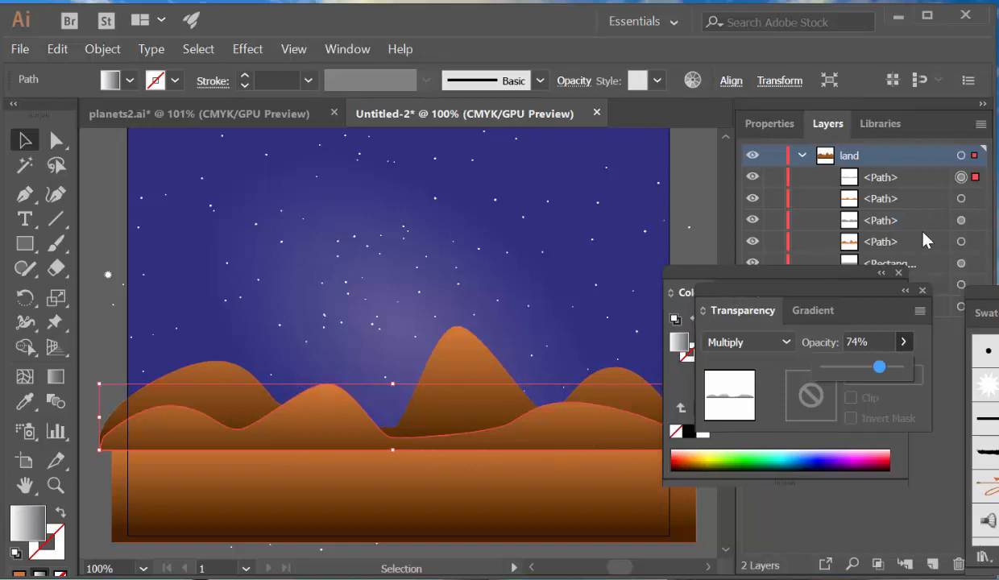
{"action": "left_click", "coordinate": [961, 224]}
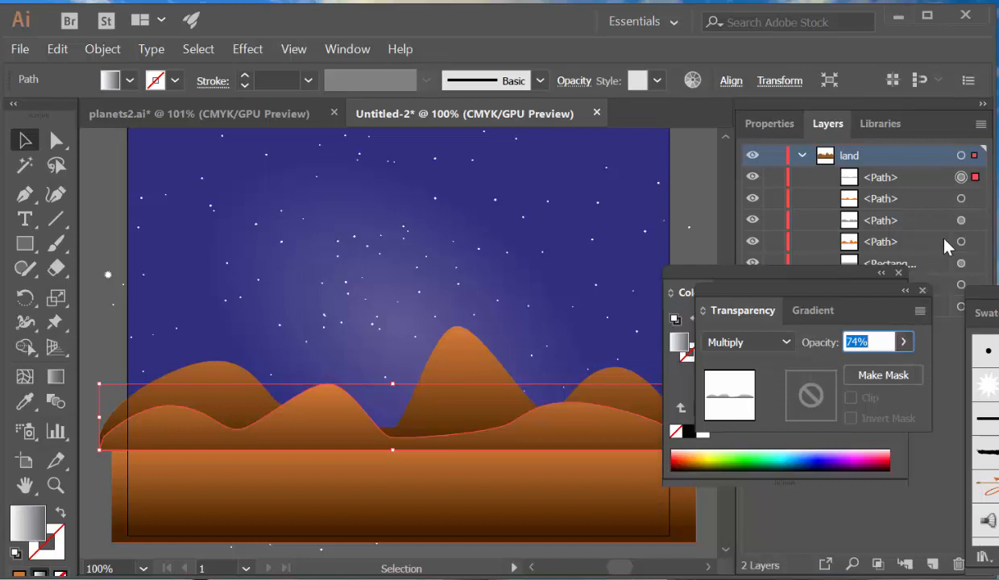
Step: Try the Screen blend mode on the back hills' gradient copy, settle on Darken, and deselect it
{"action": "left_click", "coordinate": [960, 220]}
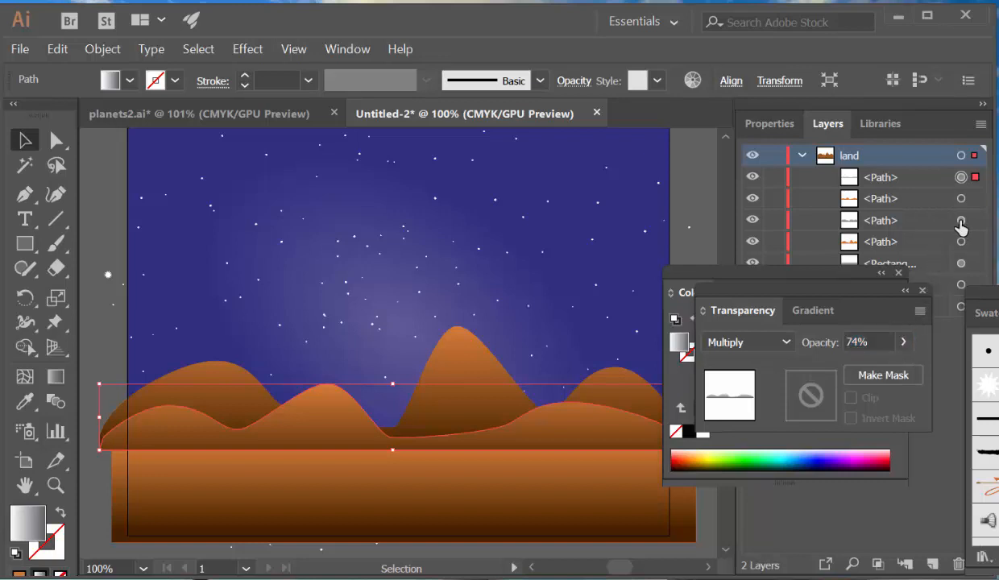
{"action": "left_click", "coordinate": [780, 344]}
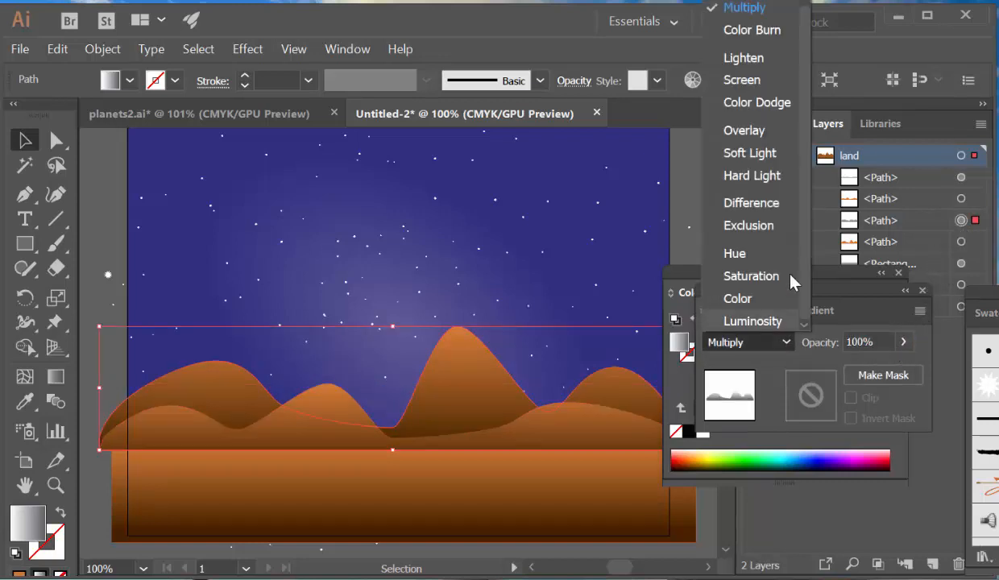
{"action": "left_click", "coordinate": [758, 79]}
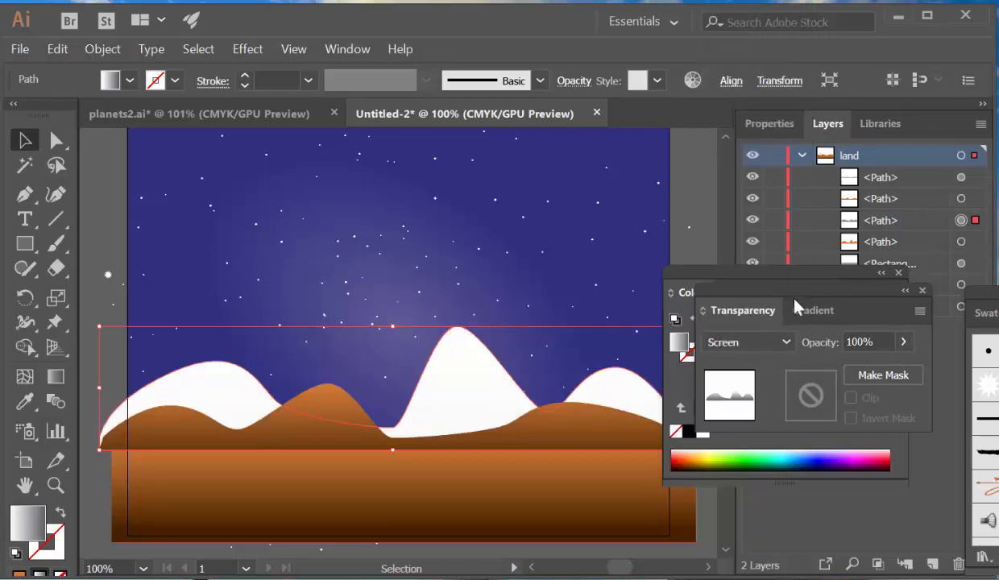
{"action": "left_click", "coordinate": [779, 343]}
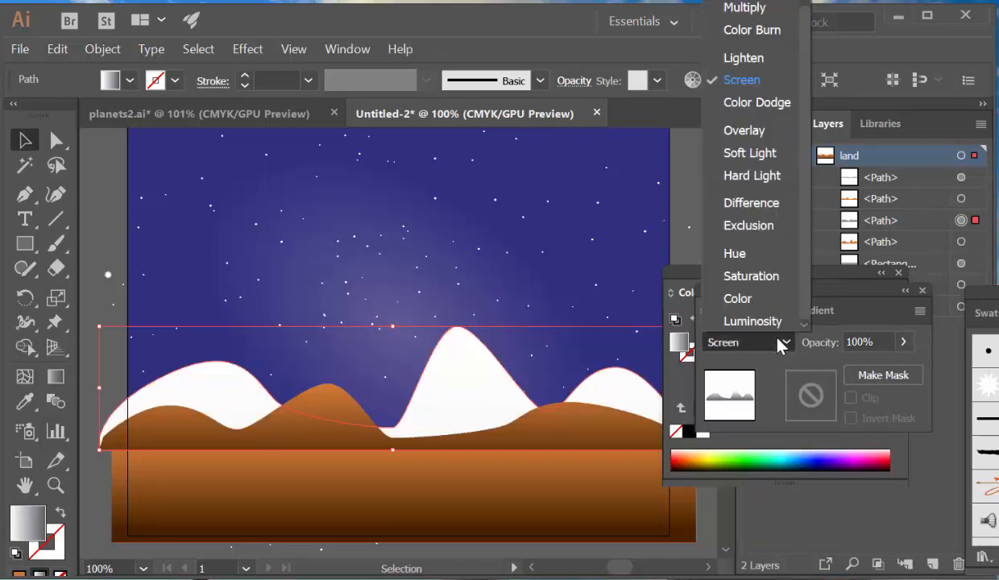
{"action": "left_click", "coordinate": [748, 6]}
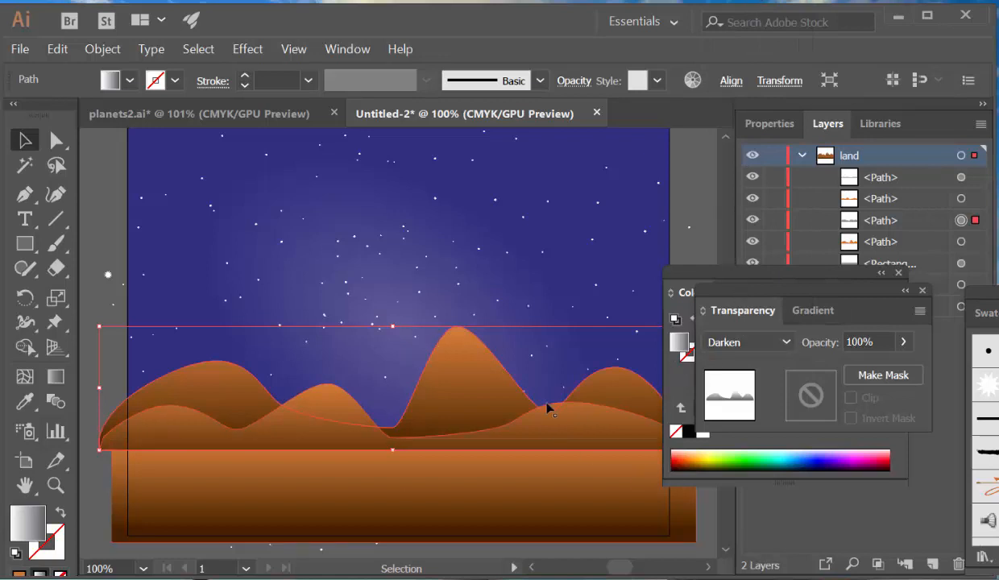
{"action": "left_click", "coordinate": [694, 232]}
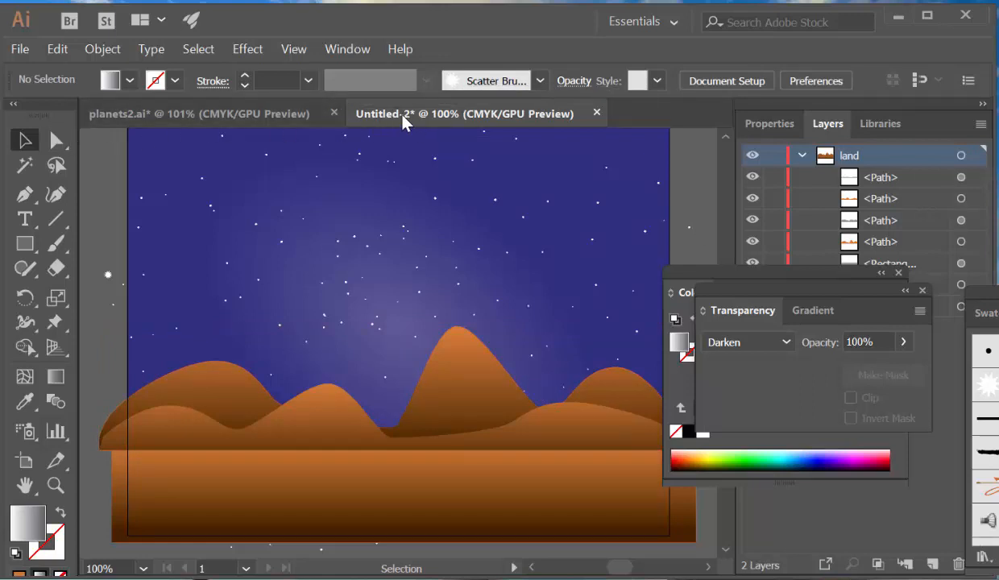
Step: Try to copy the larger striped planet from planets2.ai into Untitled-2, and delete the pasted translucent circle
{"action": "left_click", "coordinate": [255, 114]}
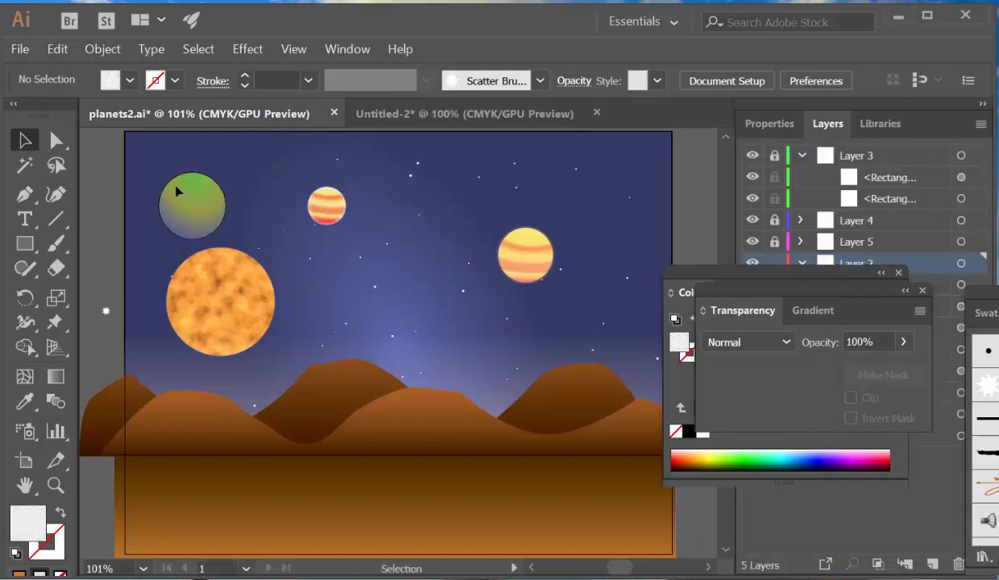
{"action": "left_click", "coordinate": [332, 211]}
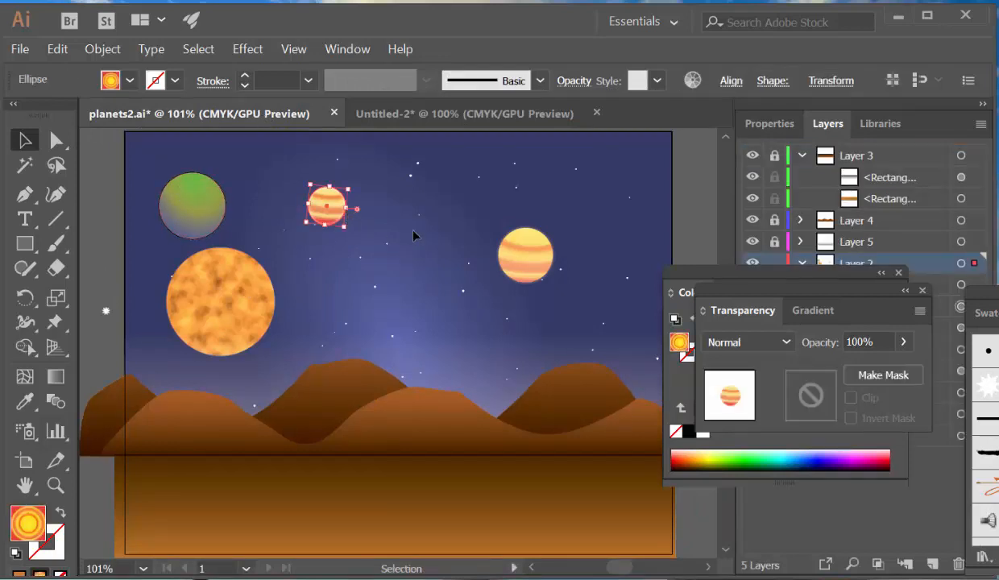
{"action": "left_click", "coordinate": [528, 274]}
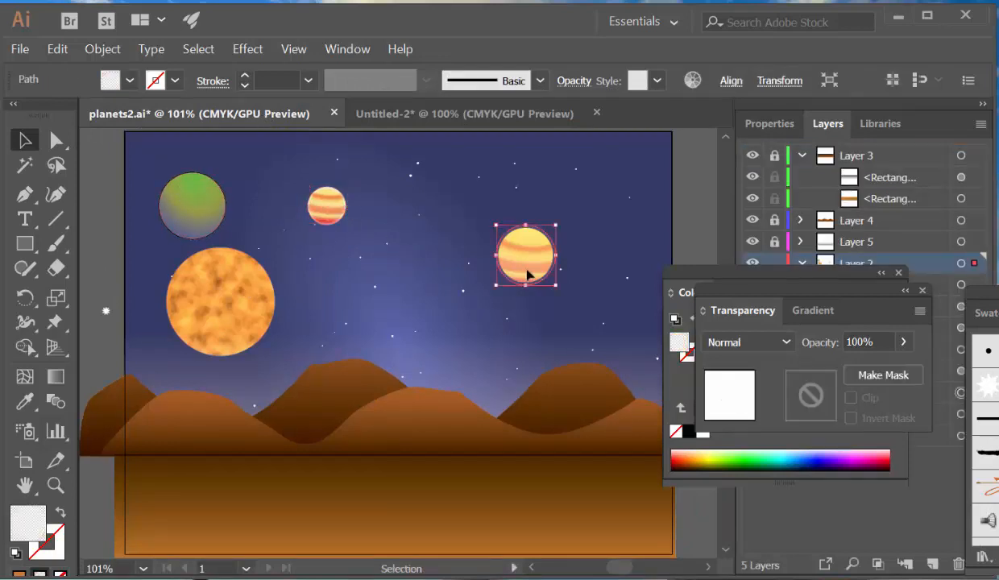
{"action": "left_click", "coordinate": [399, 115]}
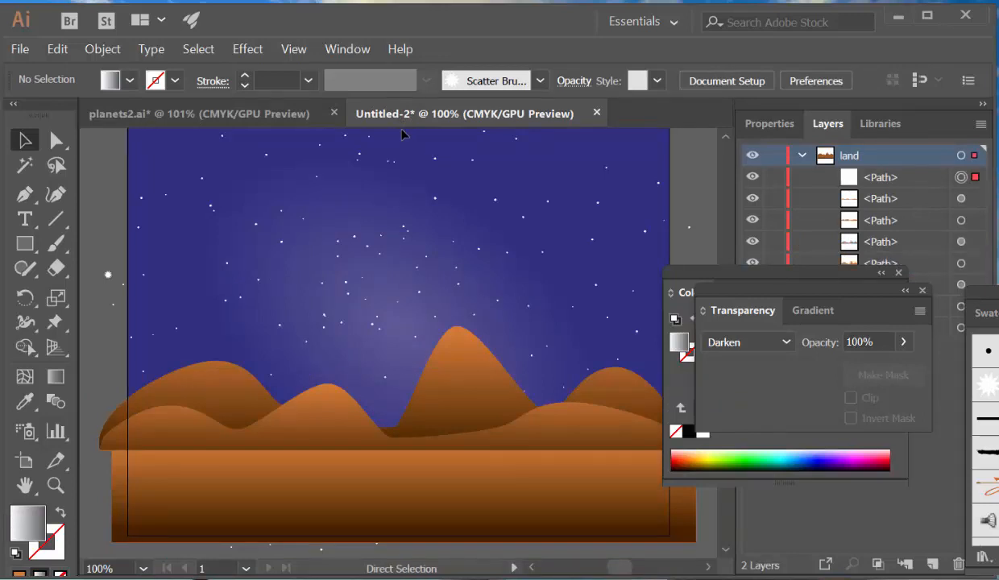
{"action": "key", "text": "ctrl+v"}
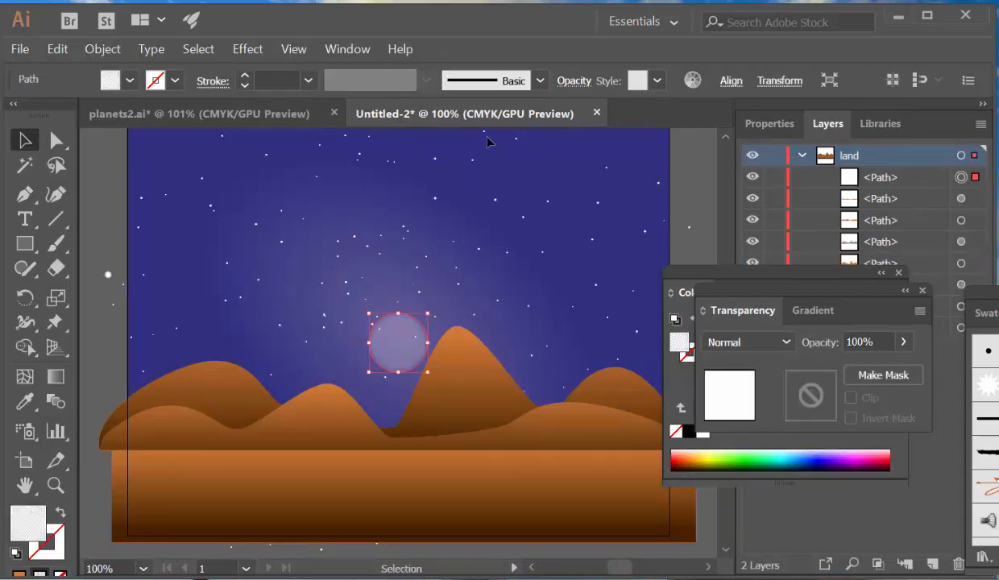
{"action": "left_click_drag", "start_coordinate": [392, 339], "coordinate": [360, 252]}
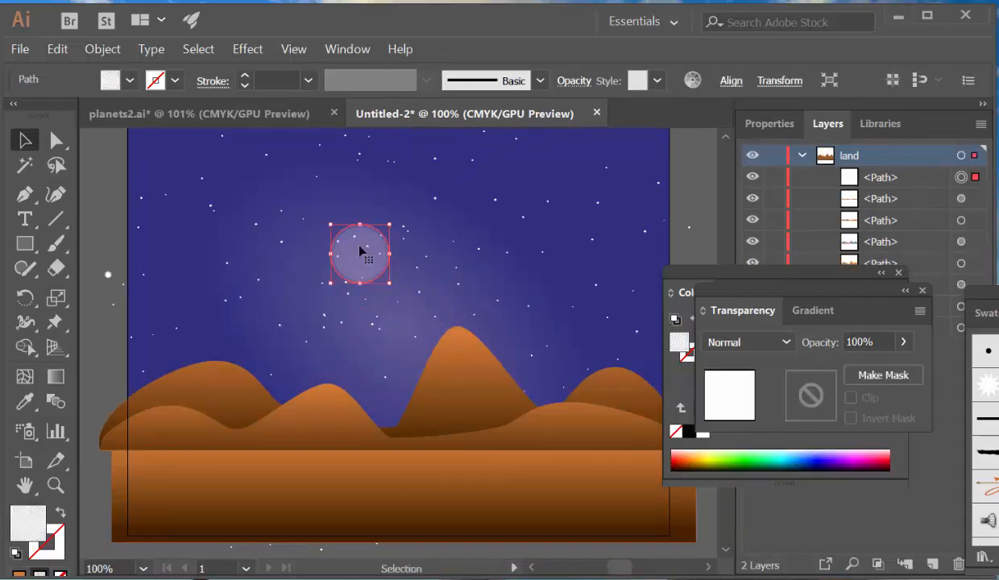
{"action": "key", "text": "Delete"}
Step: In planets2.ai, move the translucent white circle off the larger striped planet, clear of its right side
{"action": "left_click", "coordinate": [267, 114]}
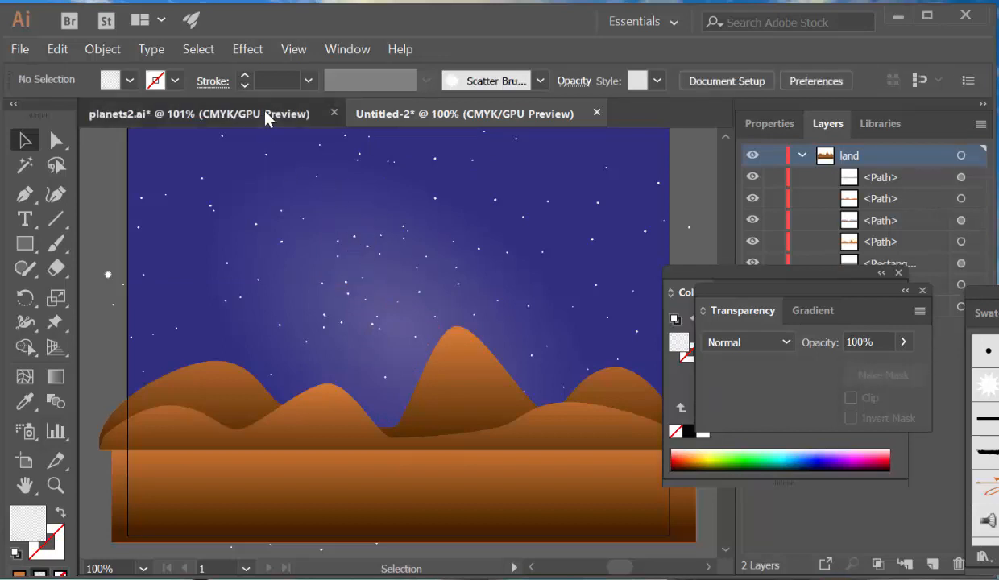
{"action": "left_click_drag", "start_coordinate": [519, 233], "coordinate": [568, 229]}
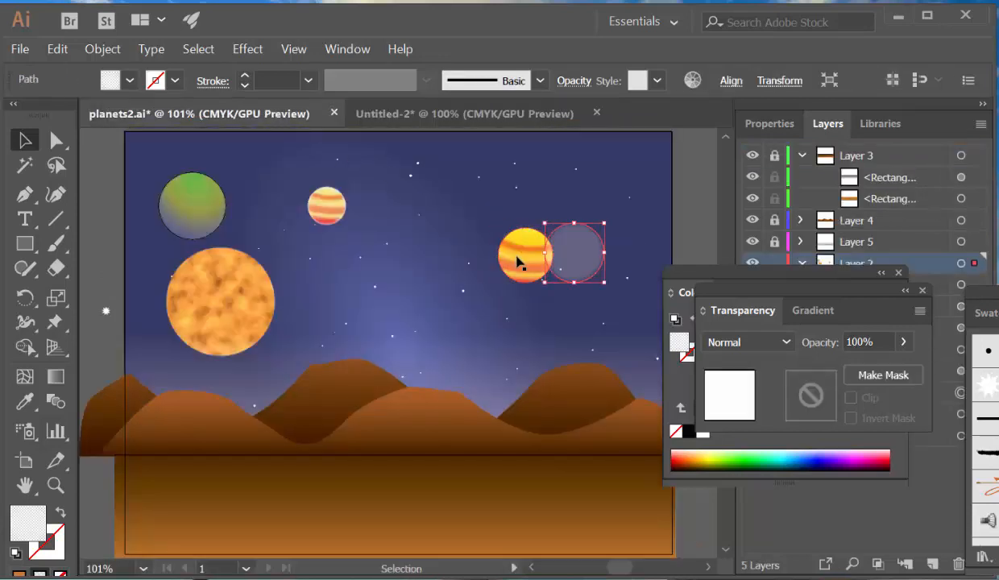
{"action": "key", "text": "z"}
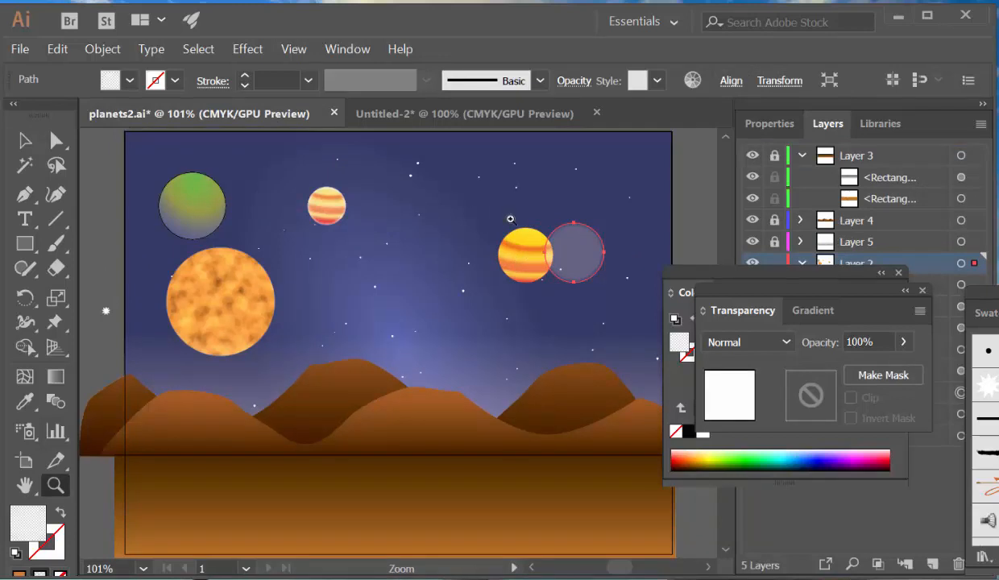
{"action": "left_click_drag", "start_coordinate": [622, 305], "coordinate": [620, 304]}
{"action": "left_click_drag", "start_coordinate": [453, 183], "coordinate": [625, 326]}
{"action": "left_click_drag", "start_coordinate": [530, 342], "coordinate": [235, 273]}
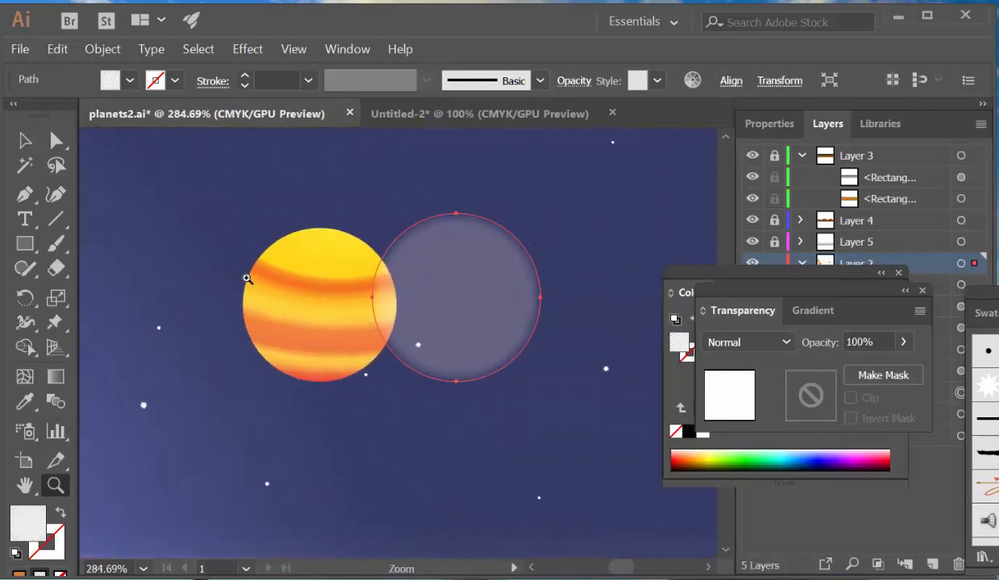
{"action": "key", "text": "v"}
{"action": "left_click", "coordinate": [305, 296]}
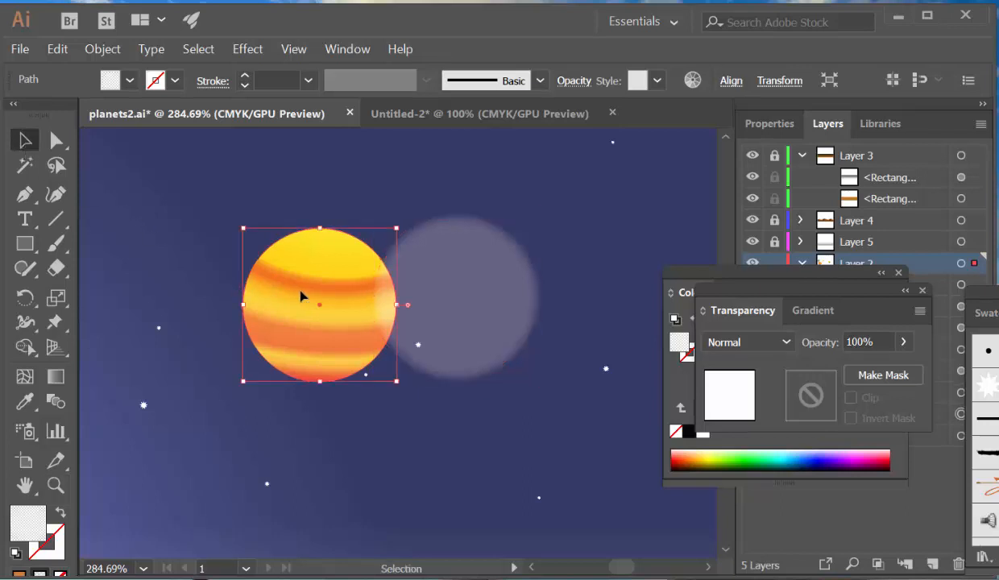
{"action": "left_click_drag", "start_coordinate": [513, 303], "coordinate": [612, 300]}
Step: Start an Offset Path on the larger striped planet in planets2.ai, with the preview on and the planet uncovered
{"action": "left_click", "coordinate": [378, 308]}
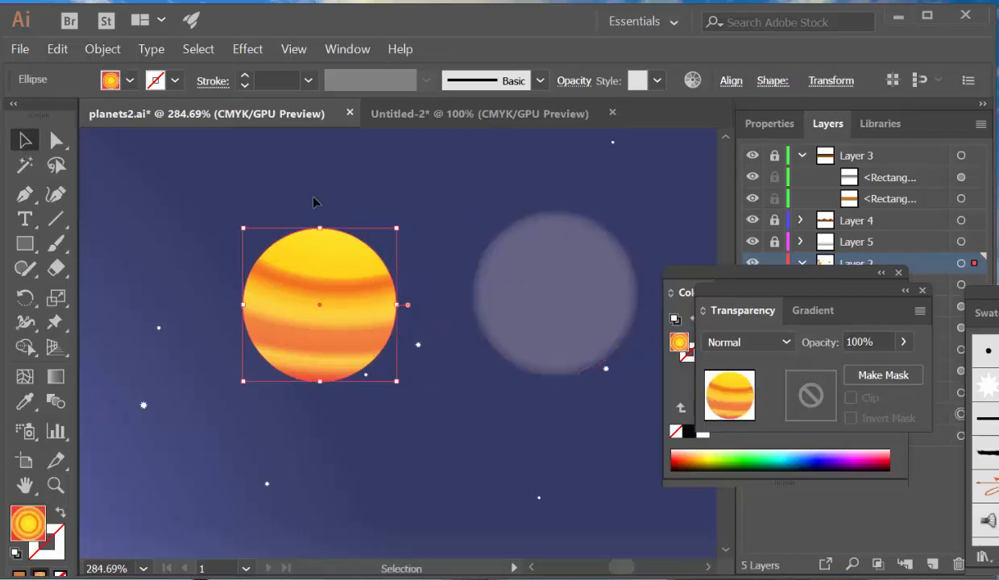
{"action": "left_click", "coordinate": [102, 50]}
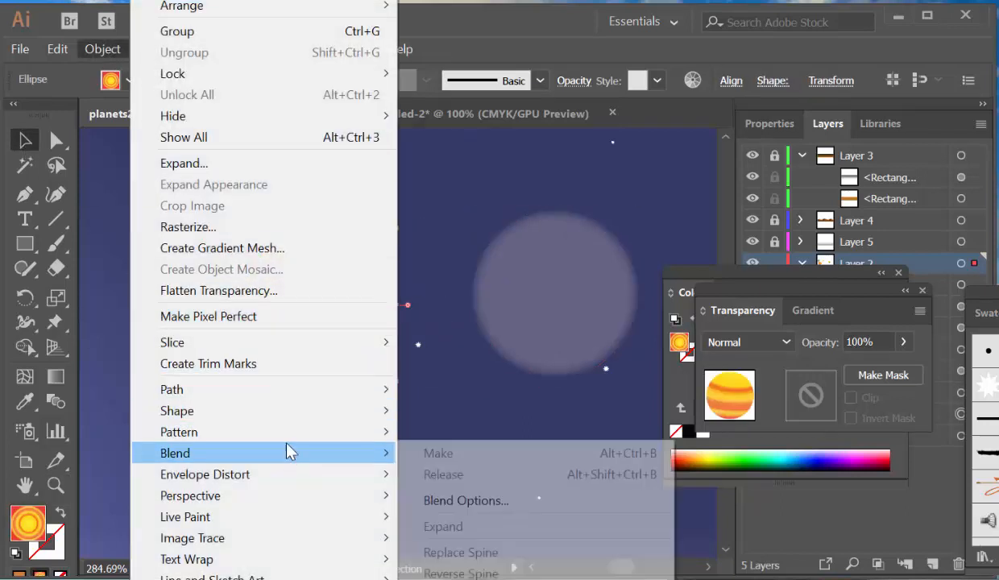
{"action": "mouse_move", "coordinate": [310, 390]}
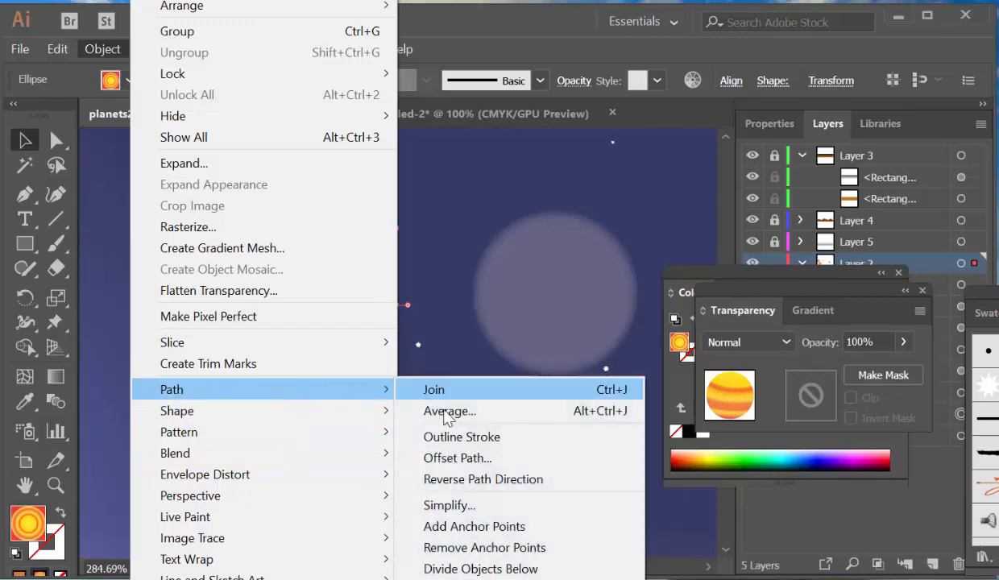
{"action": "left_click", "coordinate": [460, 458]}
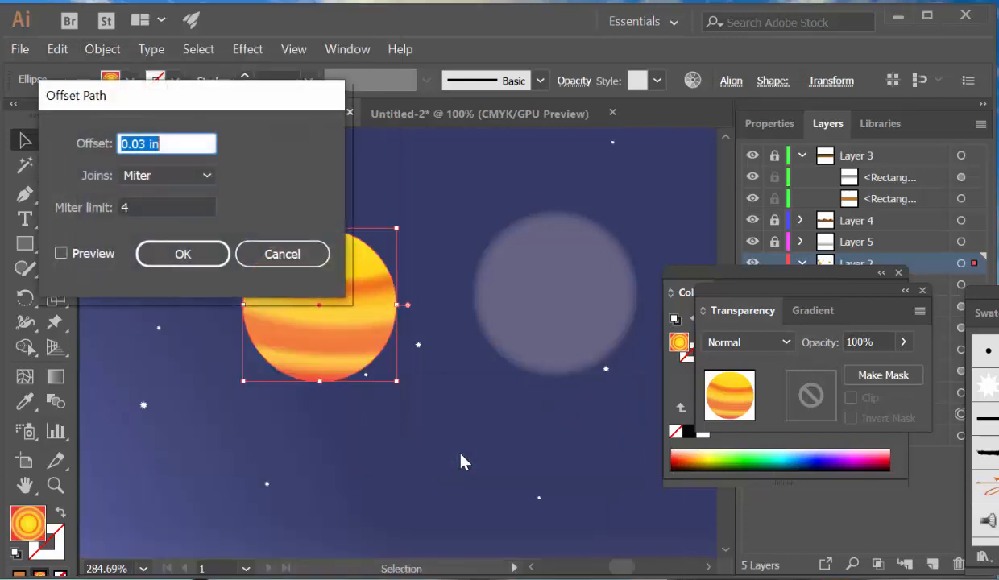
{"action": "left_click", "coordinate": [61, 253]}
{"action": "left_click_drag", "start_coordinate": [183, 97], "coordinate": [529, 138]}
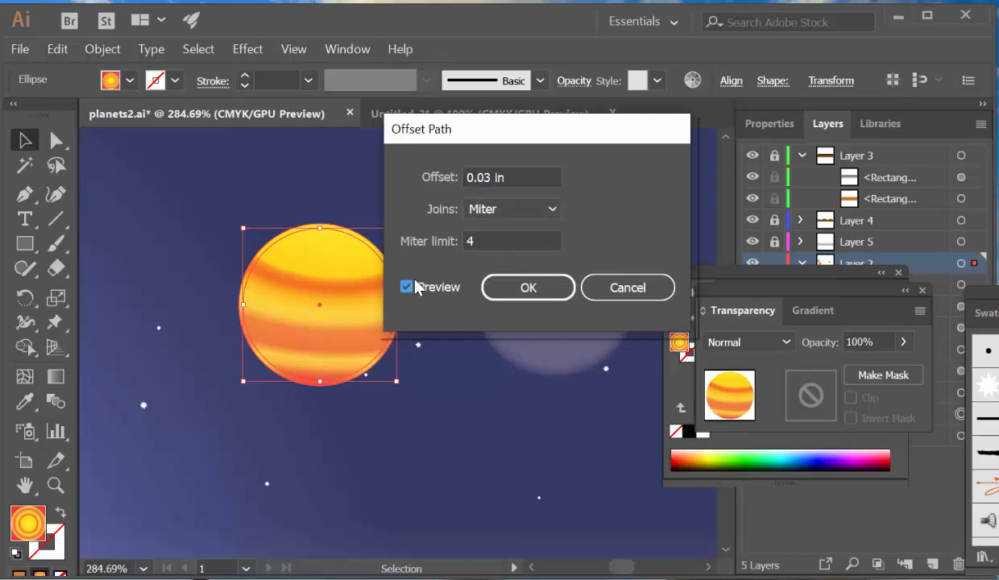
Step: Try an offset of 0.1 in, then offset the planet's outline outward by 0.05 in
{"action": "left_click", "coordinate": [444, 179]}
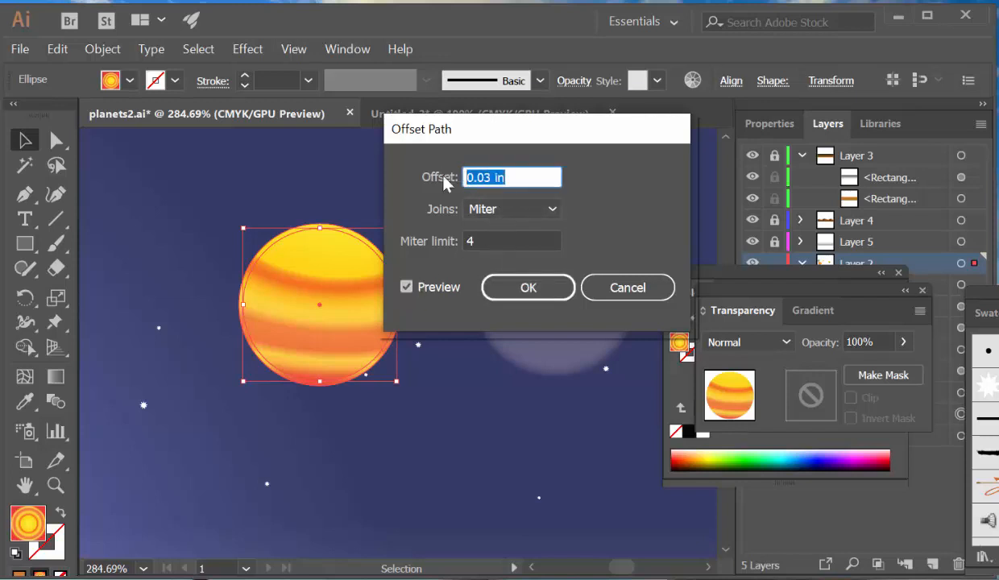
{"action": "type", "text": ".1"}
{"action": "key", "text": "Tab"}
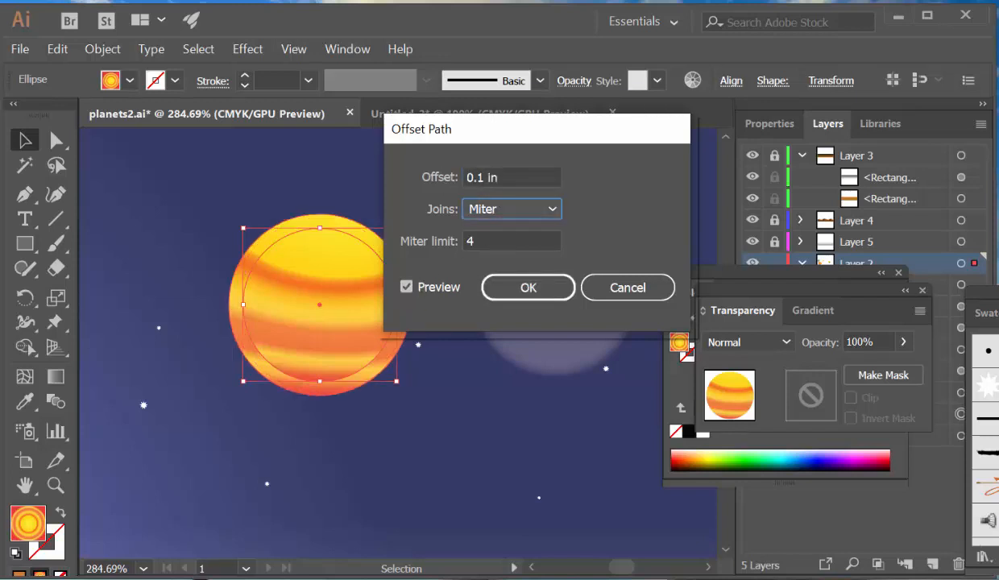
{"action": "left_click", "coordinate": [505, 175]}
{"action": "key", "text": "BackSpace"}
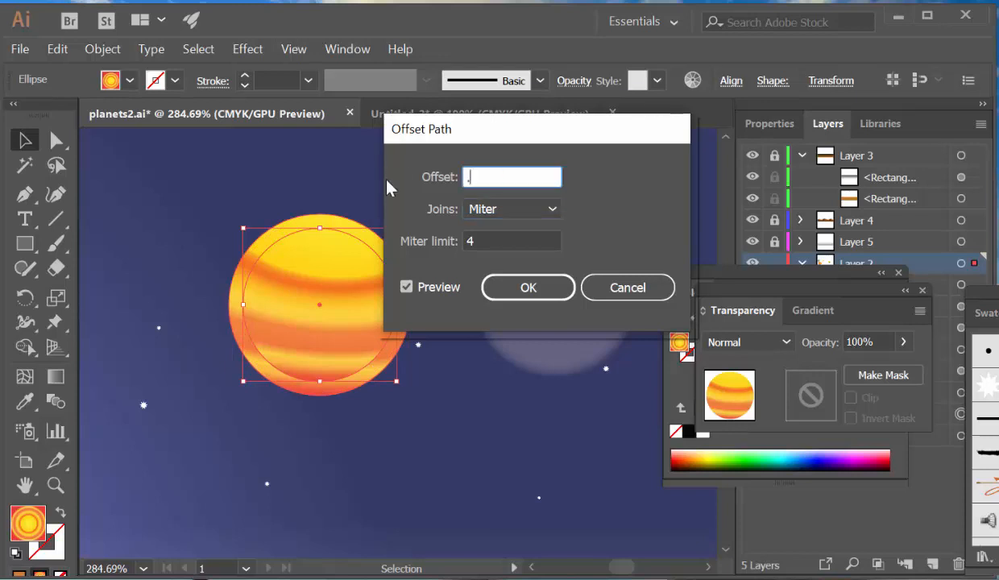
{"action": "type", "text": ".05"}
{"action": "key", "text": "Tab"}
{"action": "left_click", "coordinate": [529, 288]}
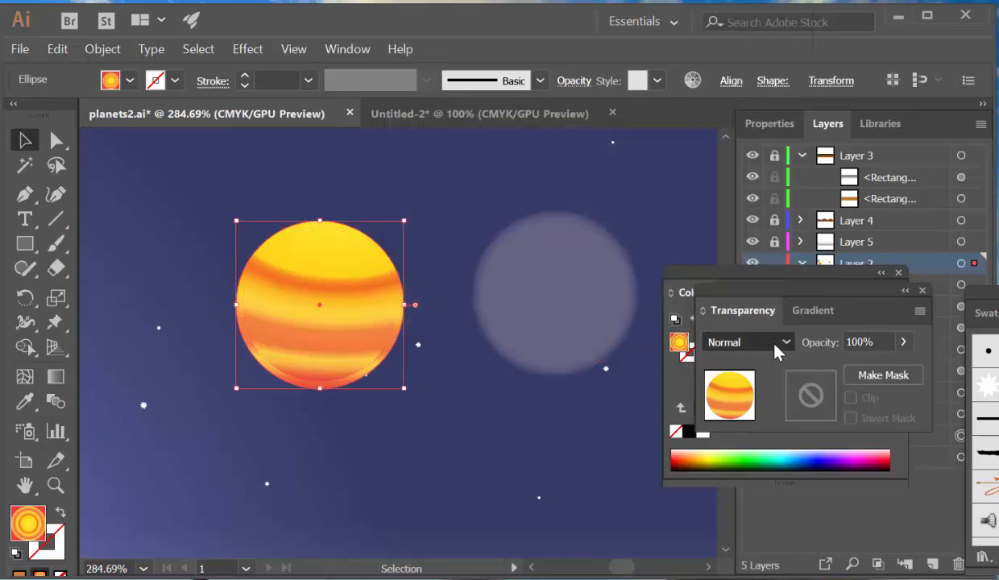
Step: Fill the offset circle behind the planet with the White, Black gradient and make it radial
{"action": "left_click", "coordinate": [813, 311]}
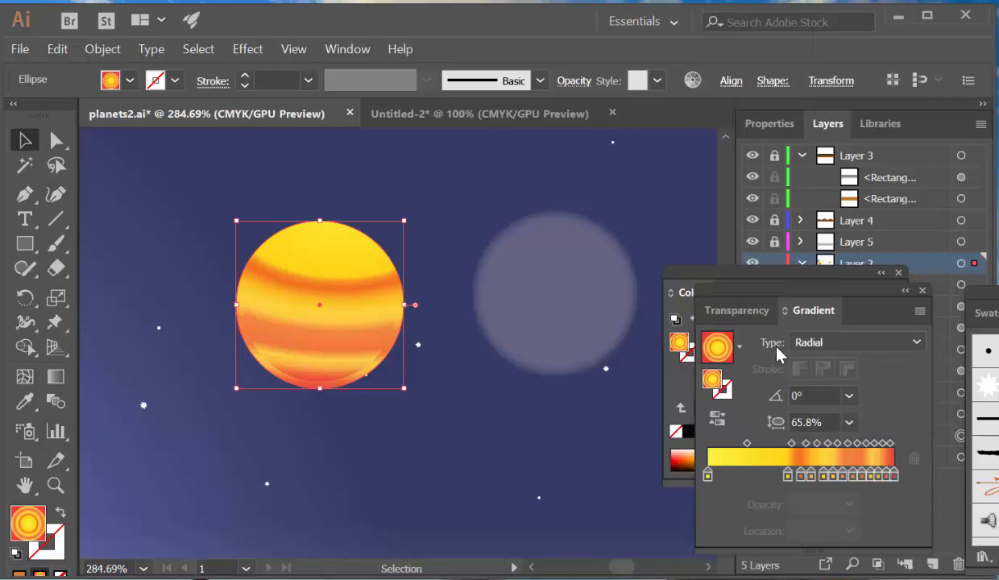
{"action": "left_click", "coordinate": [718, 346]}
{"action": "left_click", "coordinate": [717, 346]}
{"action": "left_click", "coordinate": [718, 351]}
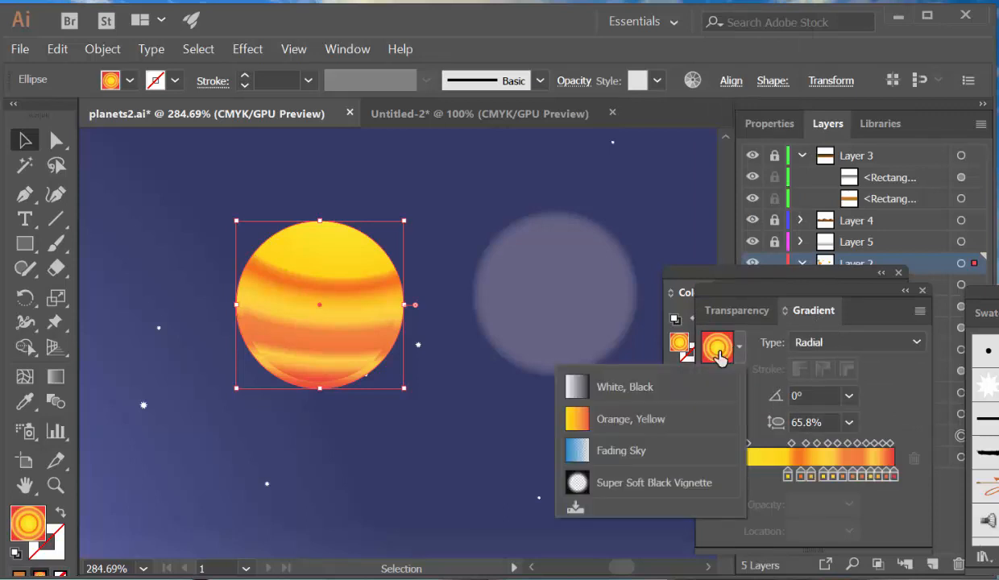
{"action": "left_click", "coordinate": [642, 387]}
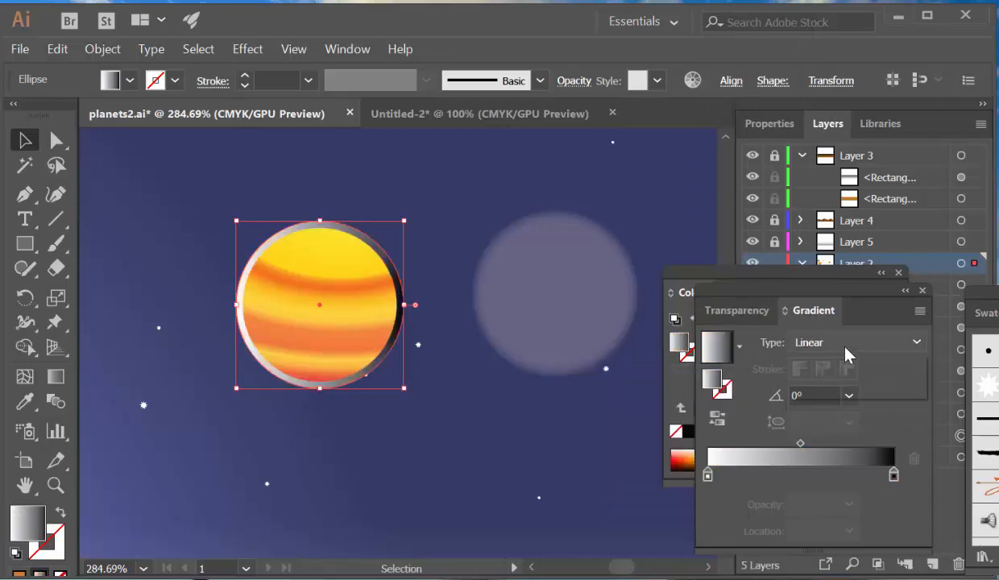
{"action": "left_click", "coordinate": [815, 340]}
{"action": "left_click", "coordinate": [830, 380]}
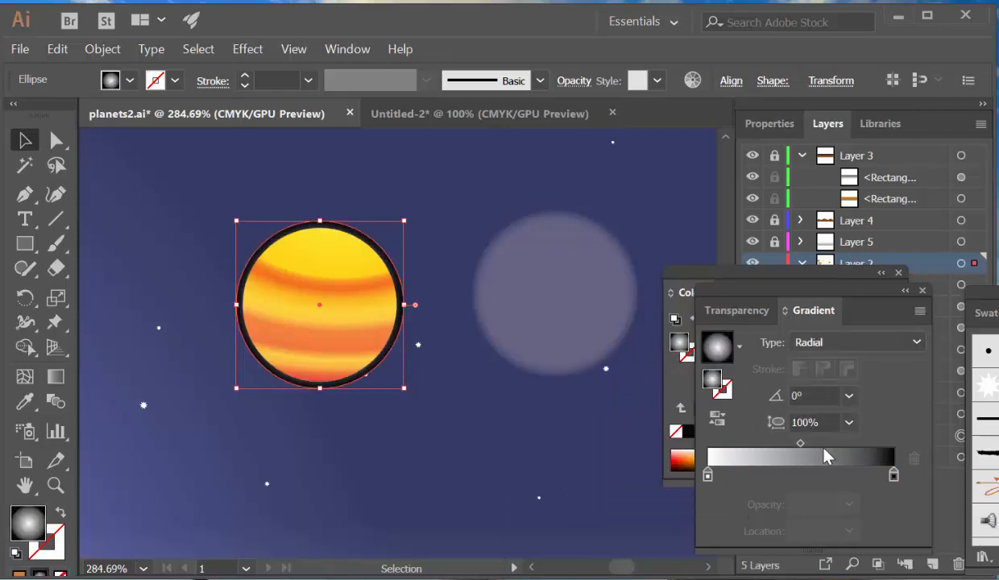
Step: Reposition the ring's gradient stops so black sits at 0% and white at 80.72%
{"action": "left_click_drag", "start_coordinate": [707, 477], "coordinate": [825, 475]}
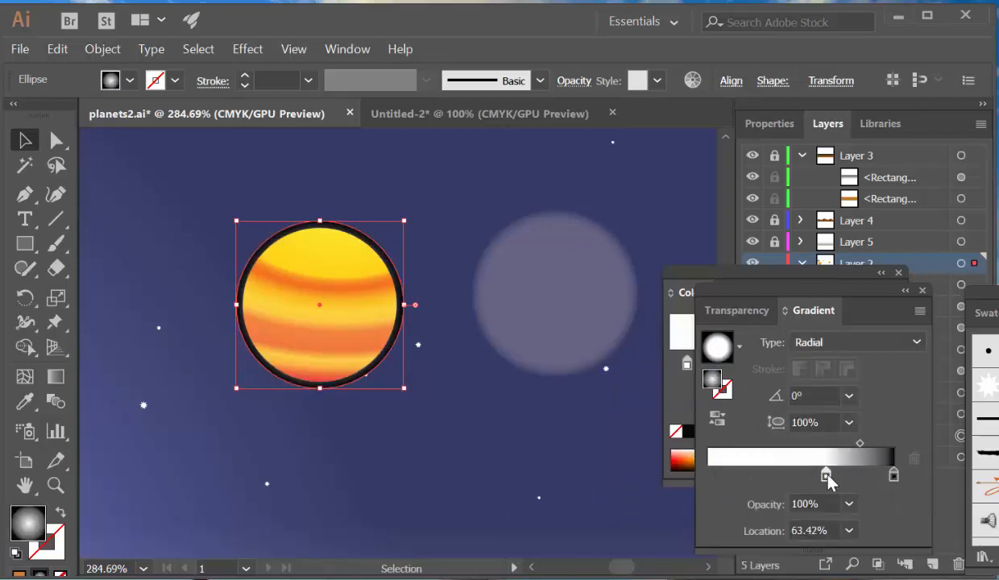
{"action": "left_click_drag", "start_coordinate": [893, 475], "coordinate": [707, 476]}
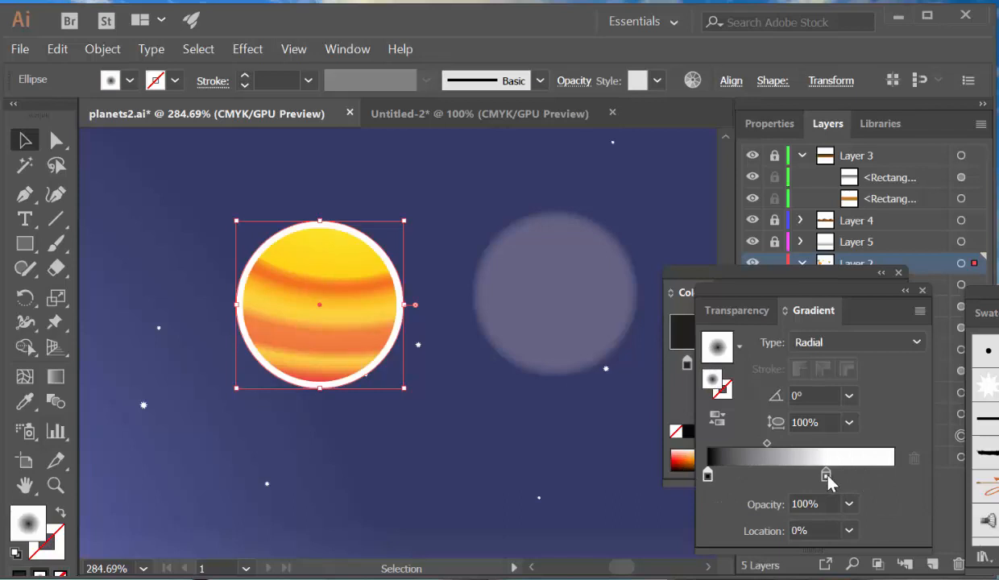
{"action": "left_click_drag", "start_coordinate": [826, 475], "coordinate": [859, 475]}
Step: Add a white stop at 100% to the ring's gradient, set its opacity to 0%, and deselect the circle
{"action": "left_click", "coordinate": [894, 474]}
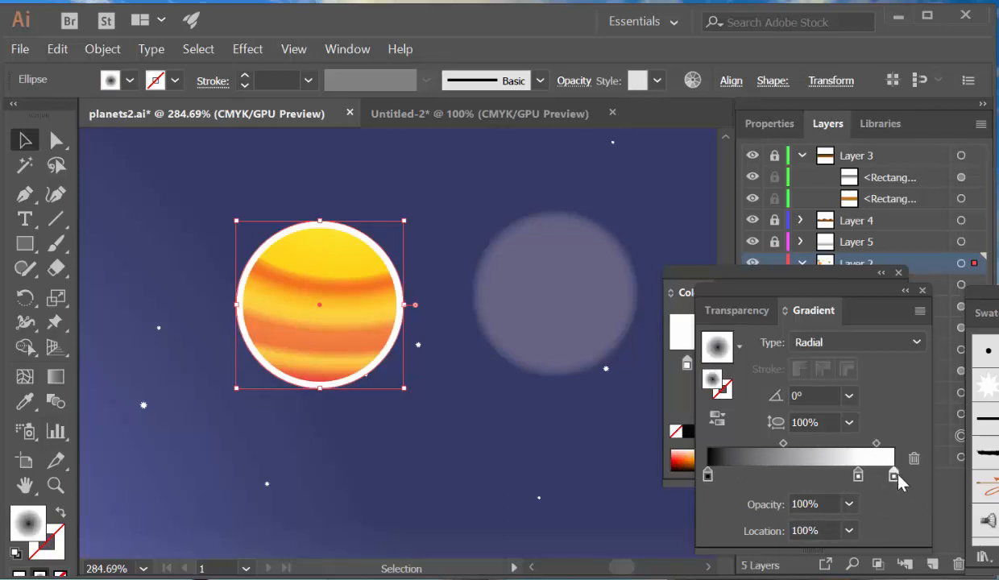
{"action": "left_click", "coordinate": [849, 504]}
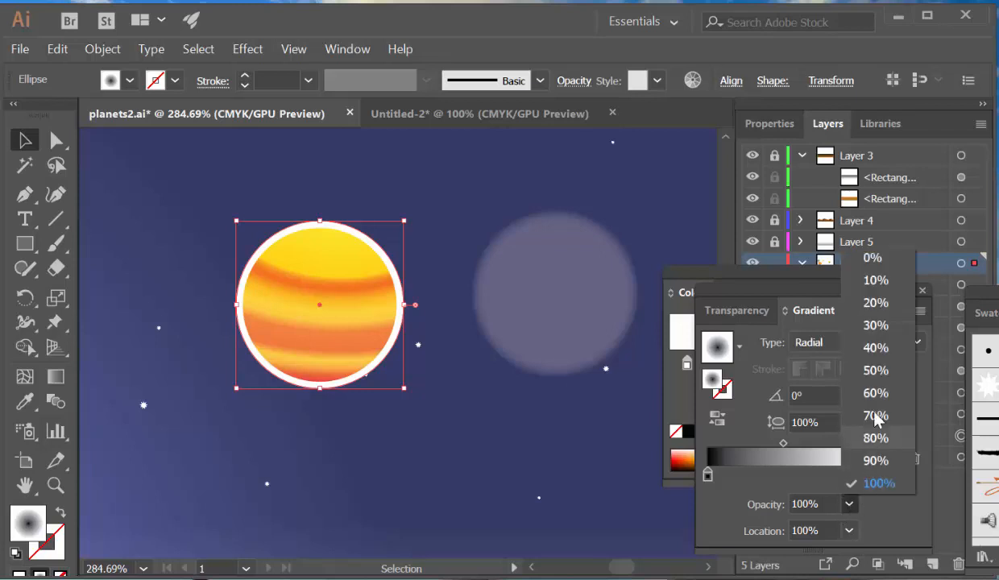
{"action": "left_click", "coordinate": [873, 258]}
{"action": "left_click", "coordinate": [482, 216]}
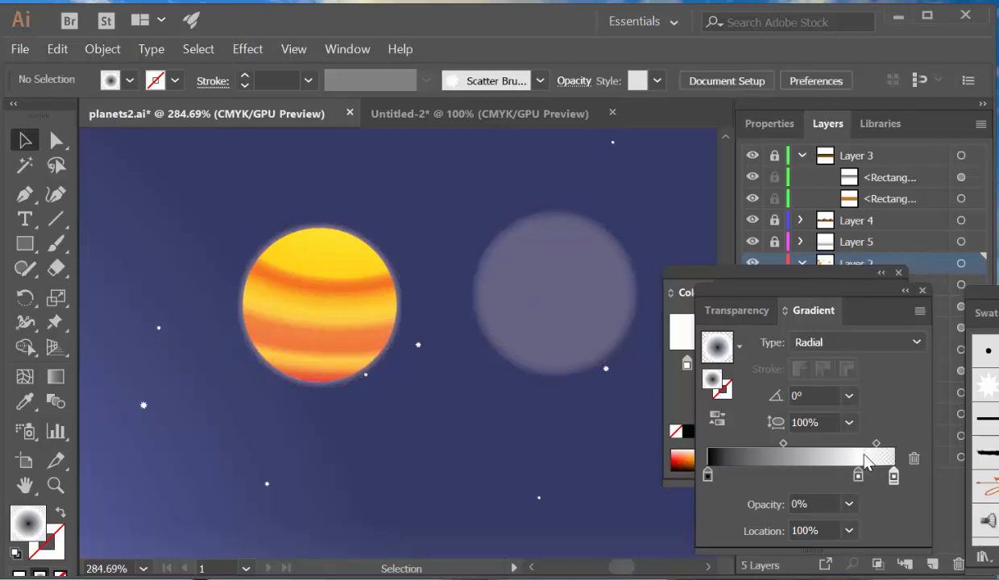
Step: Strengthen the planet's glow by moving the midpoint between the two white stops to 74.3%, and deselect it
{"action": "left_click", "coordinate": [858, 475]}
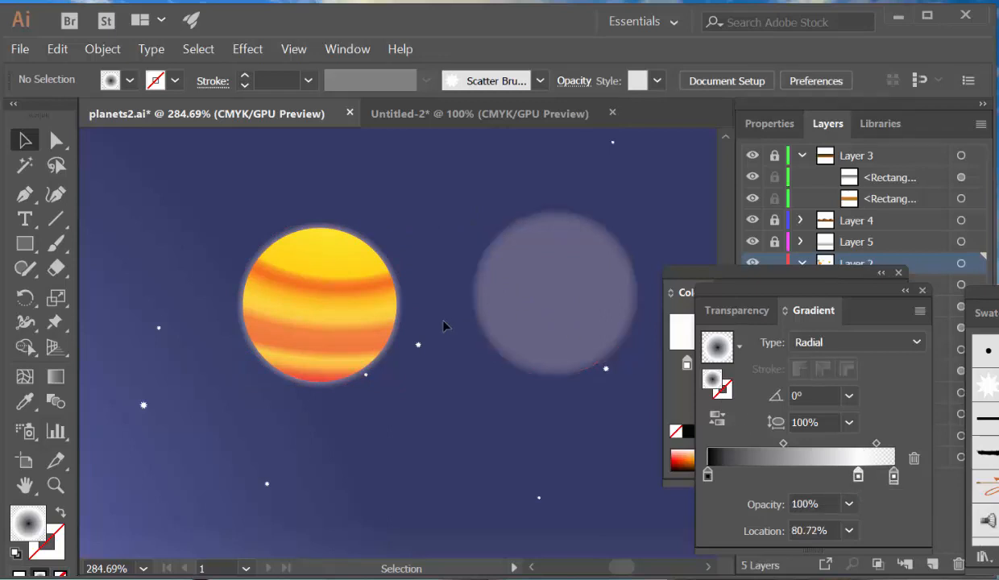
{"action": "left_click", "coordinate": [397, 319]}
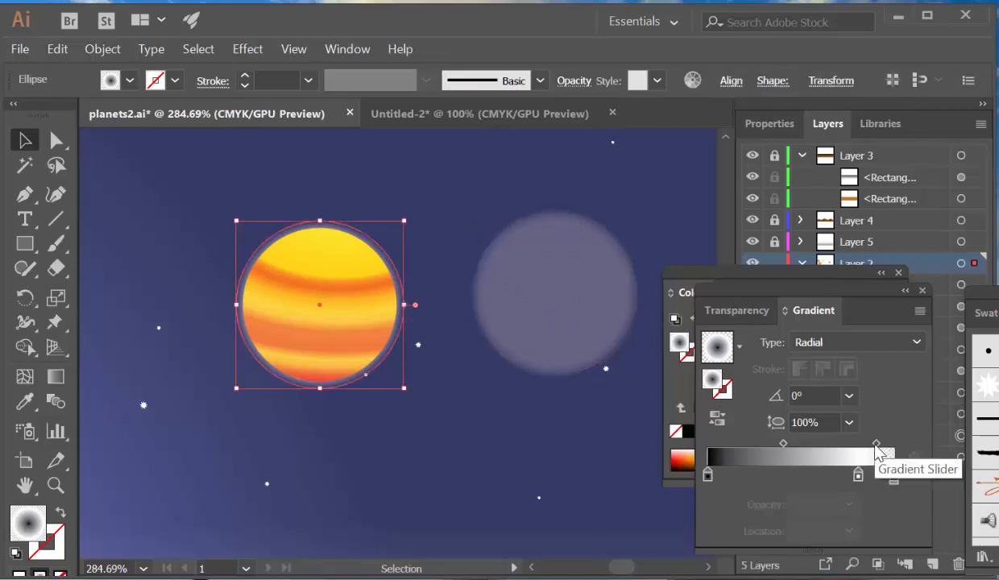
{"action": "left_click_drag", "start_coordinate": [876, 445], "coordinate": [883, 442]}
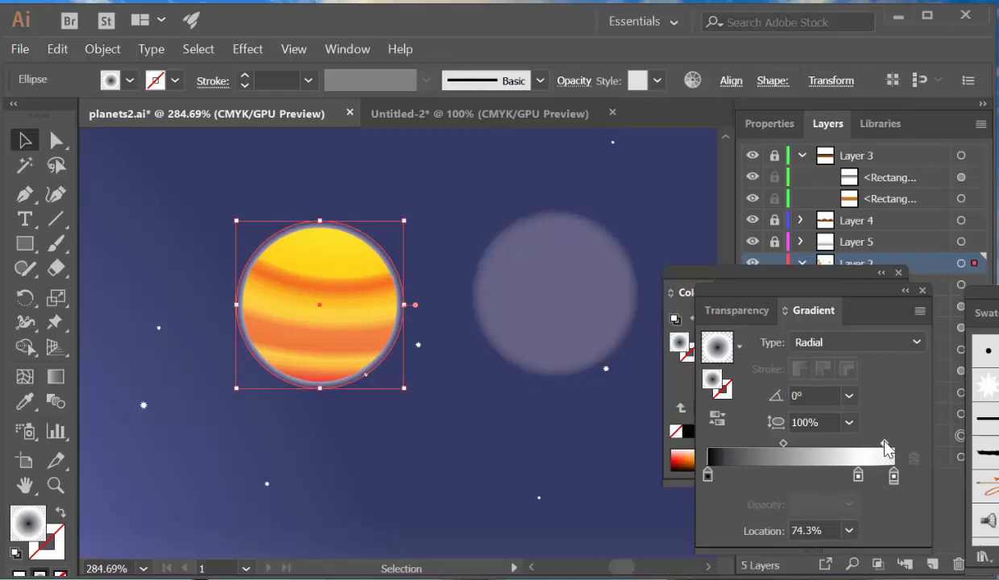
{"action": "left_click", "coordinate": [543, 427]}
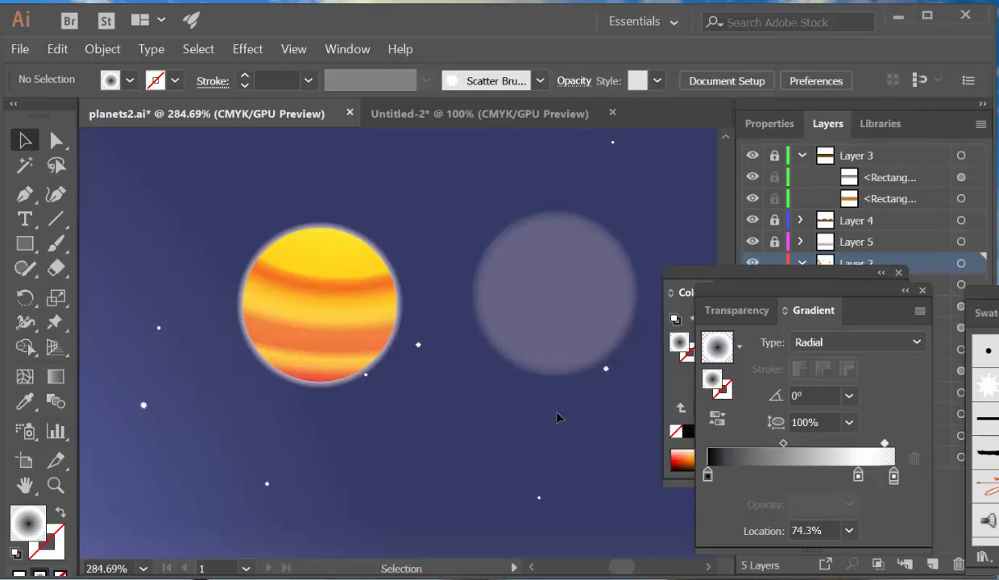
Step: View the whole planets2.ai scene and toggle Layer 5 off and on to examine its effect above the hills
{"action": "double_click", "coordinate": [24, 485]}
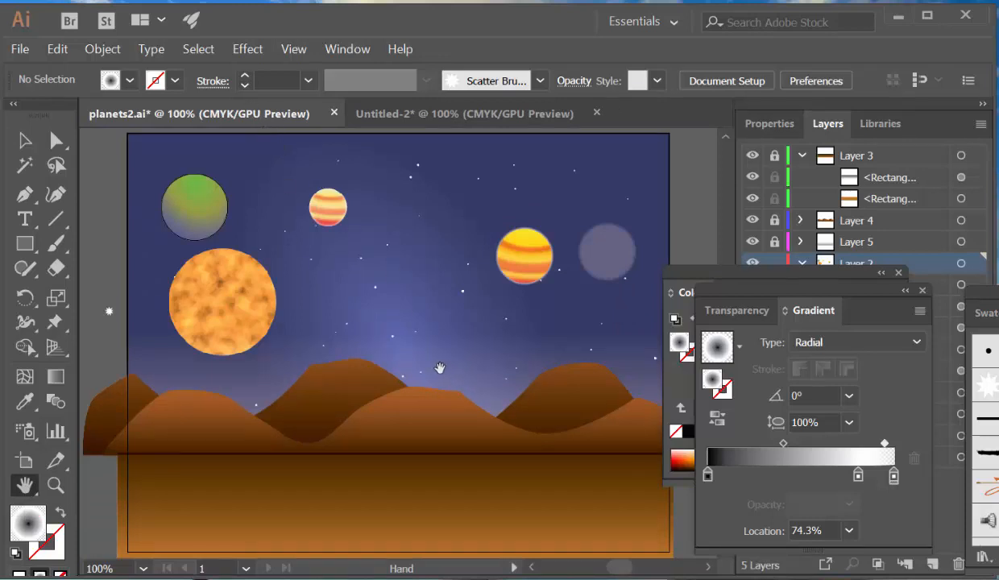
{"action": "left_click", "coordinate": [24, 140]}
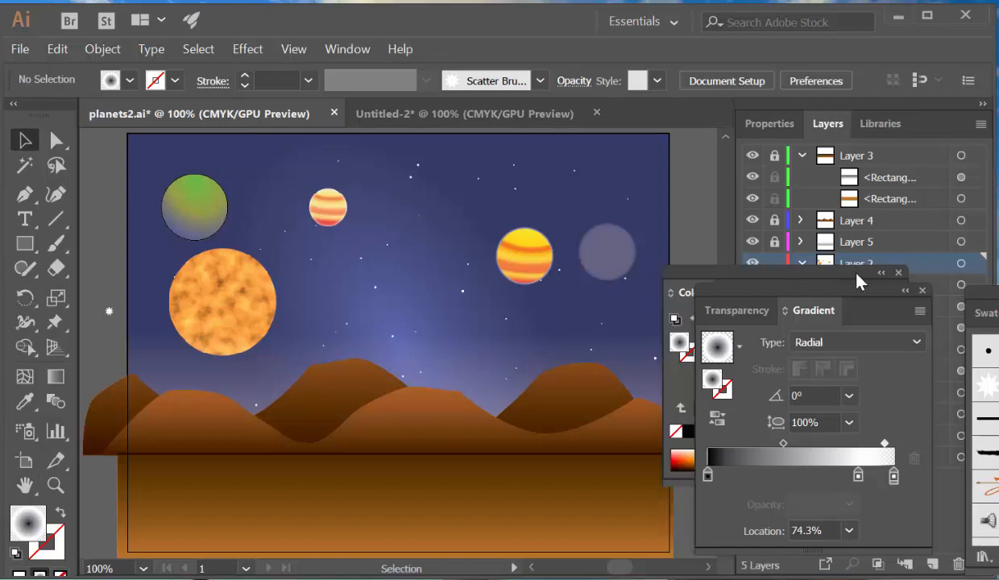
{"action": "left_click_drag", "start_coordinate": [857, 278], "coordinate": [849, 324]}
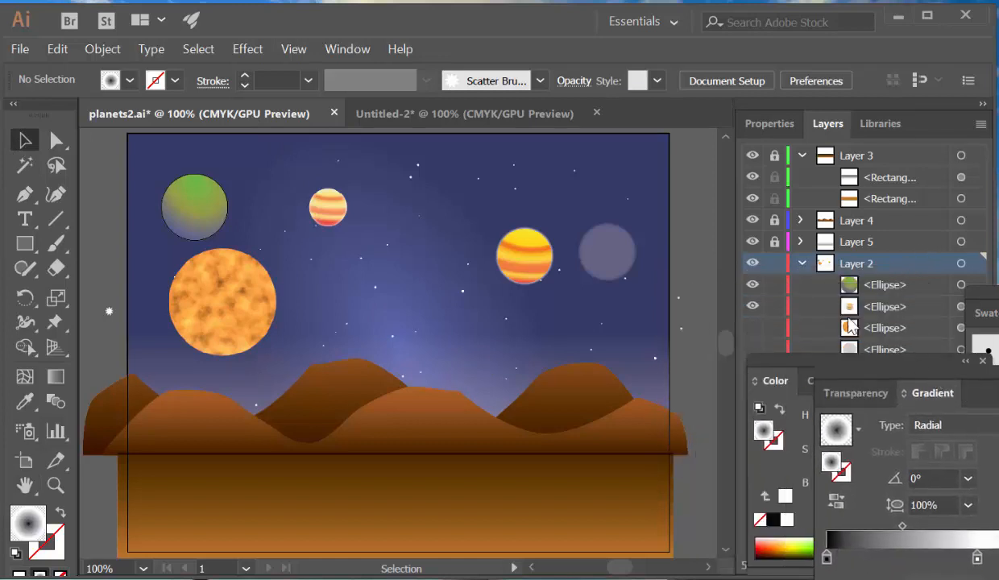
{"action": "left_click", "coordinate": [752, 242]}
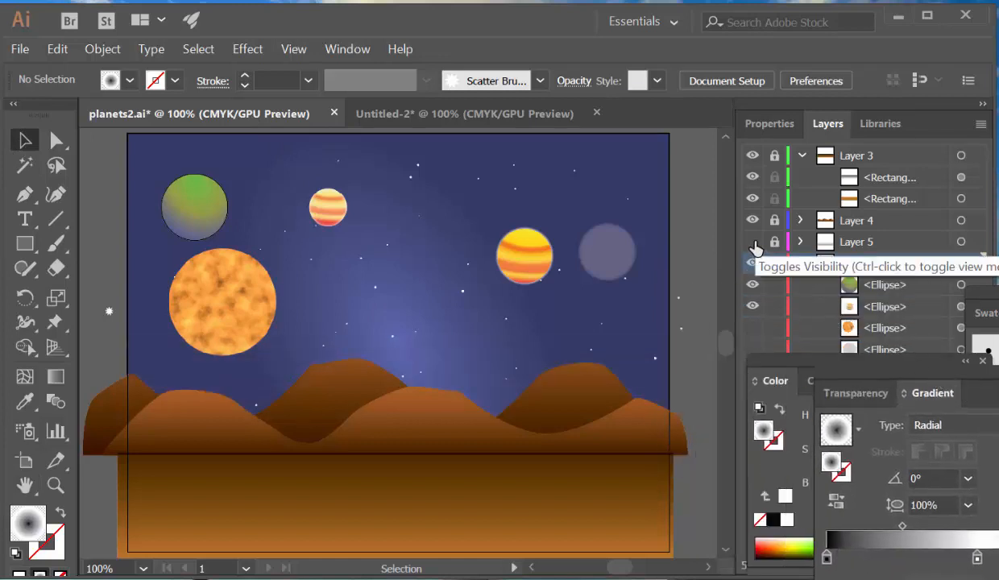
{"action": "left_click", "coordinate": [752, 241]}
{"action": "left_click", "coordinate": [752, 242]}
{"action": "left_click", "coordinate": [752, 243]}
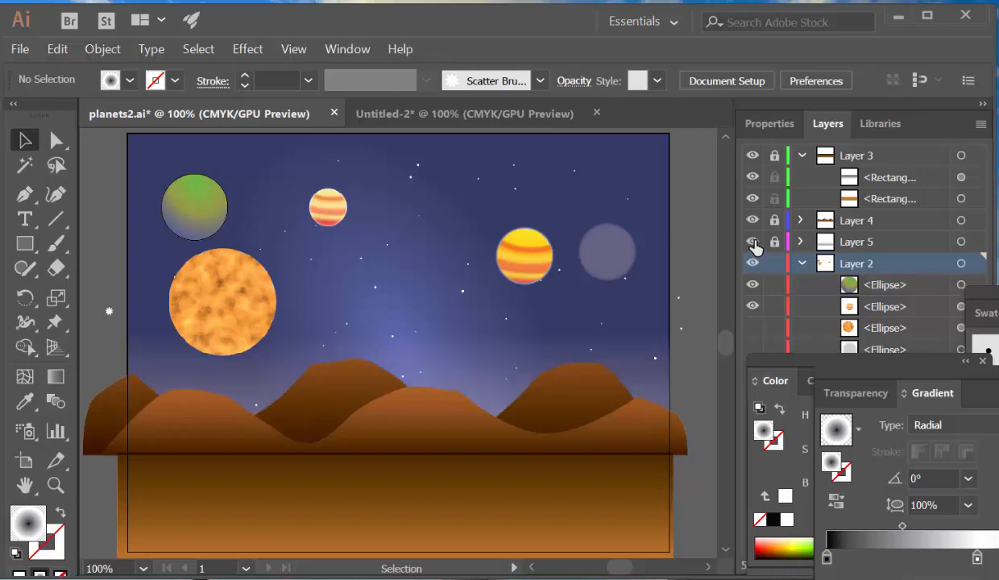
{"action": "left_click", "coordinate": [752, 242]}
{"action": "left_click", "coordinate": [752, 242]}
{"action": "left_click", "coordinate": [752, 243]}
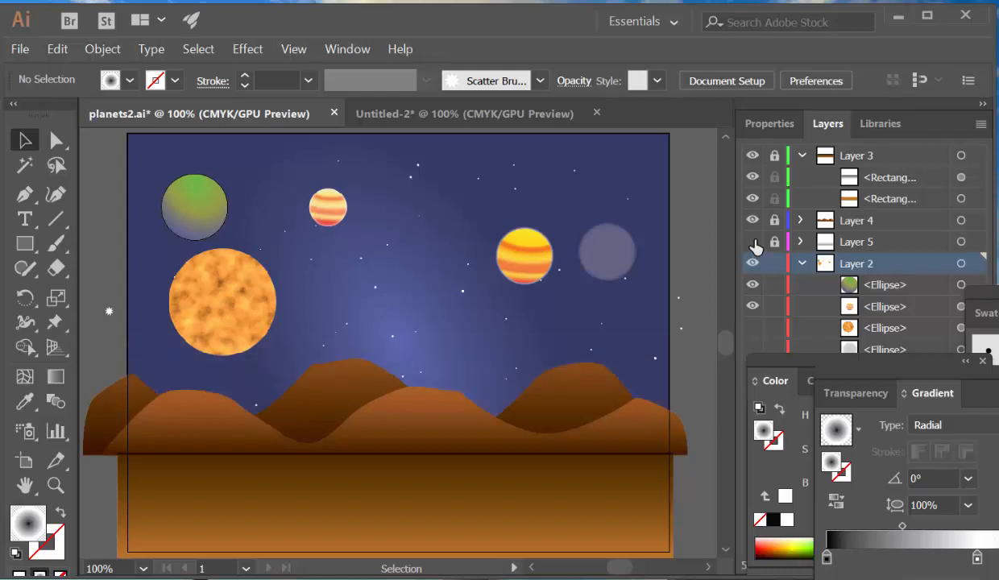
{"action": "left_click", "coordinate": [752, 243]}
{"action": "left_click", "coordinate": [752, 243]}
{"action": "left_click", "coordinate": [753, 242]}
Step: In Untitled-2, lock the land layer and add a new layer directly above the sky layer
{"action": "left_click", "coordinate": [539, 114]}
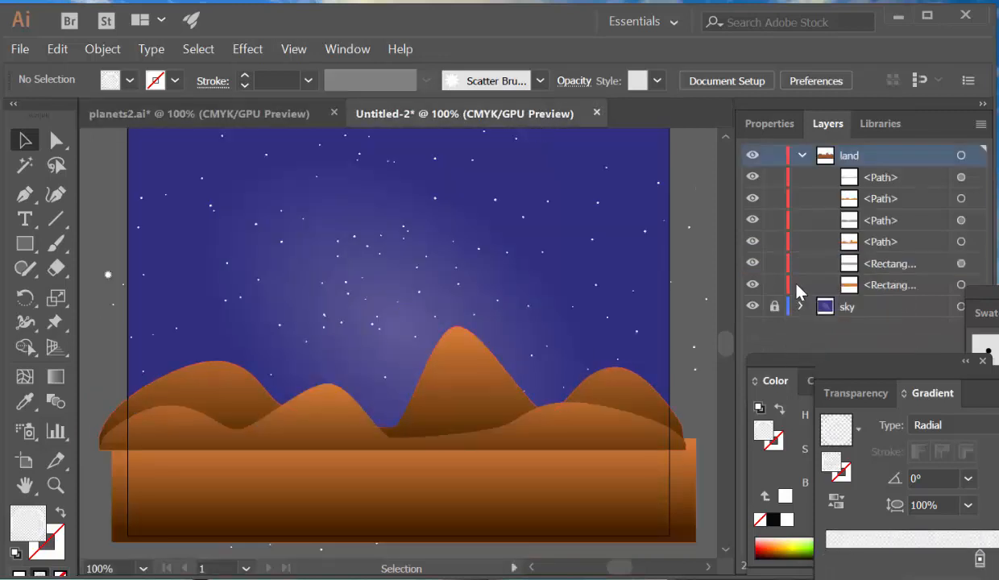
{"action": "left_click", "coordinate": [774, 155]}
{"action": "left_click", "coordinate": [838, 310]}
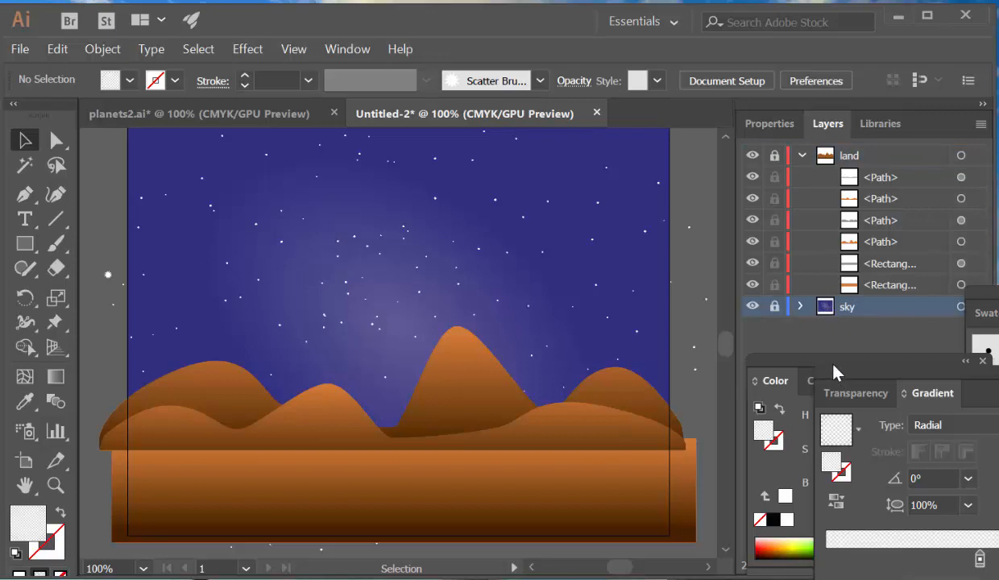
{"action": "left_click_drag", "start_coordinate": [836, 372], "coordinate": [995, 449]}
{"action": "left_click_drag", "start_coordinate": [910, 377], "coordinate": [997, 483]}
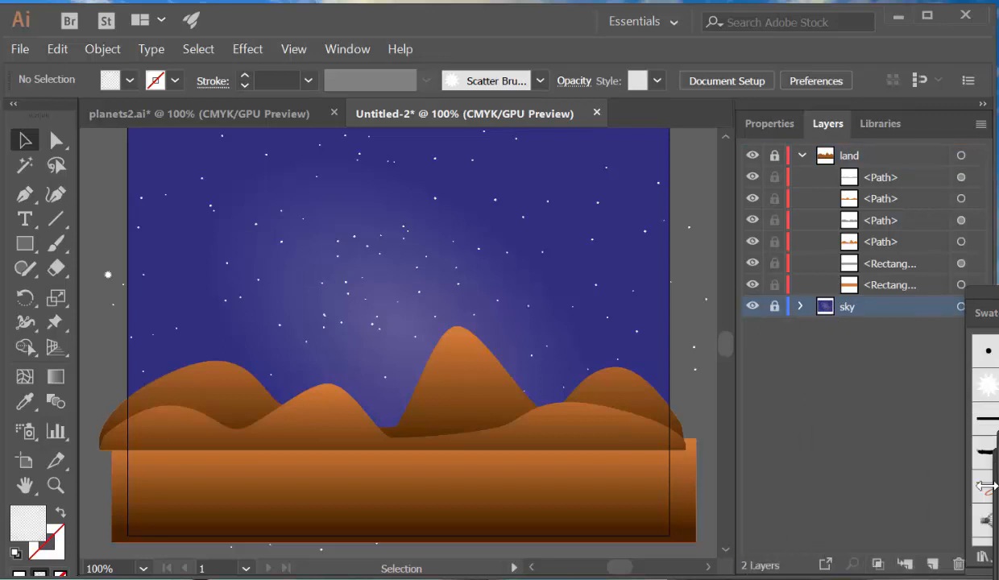
{"action": "left_click", "coordinate": [932, 564]}
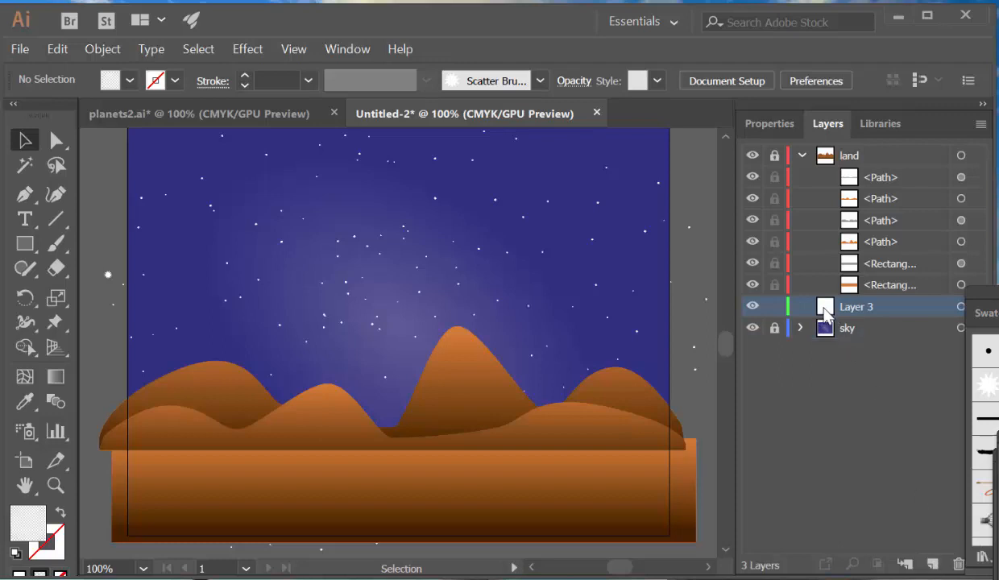
Step: Draw a wide rectangle on the new layer behind the hills, from above the peaks to the land's upper edge, and bring the colour controls into view
{"action": "left_click", "coordinate": [25, 244]}
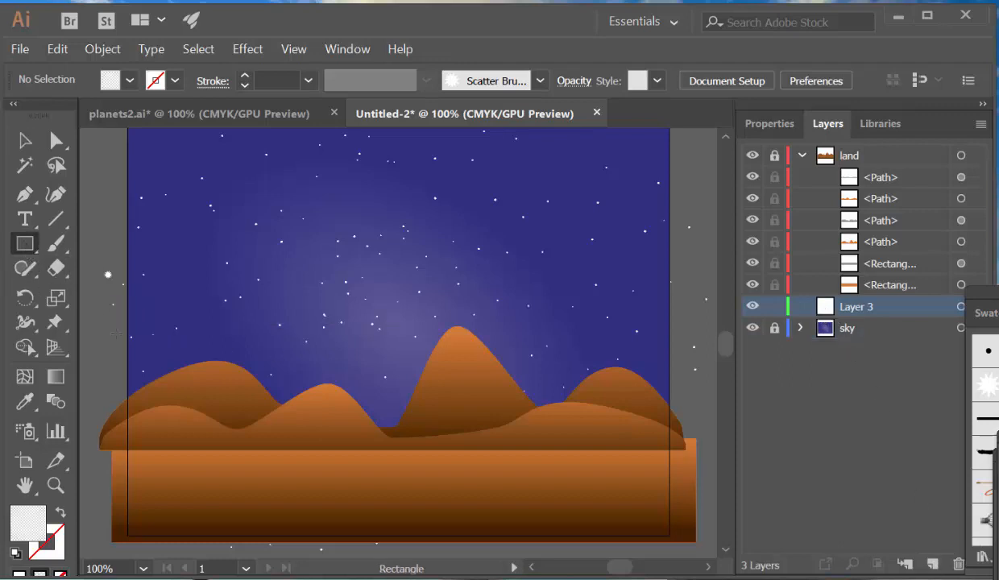
{"action": "left_click_drag", "start_coordinate": [110, 319], "coordinate": [696, 439]}
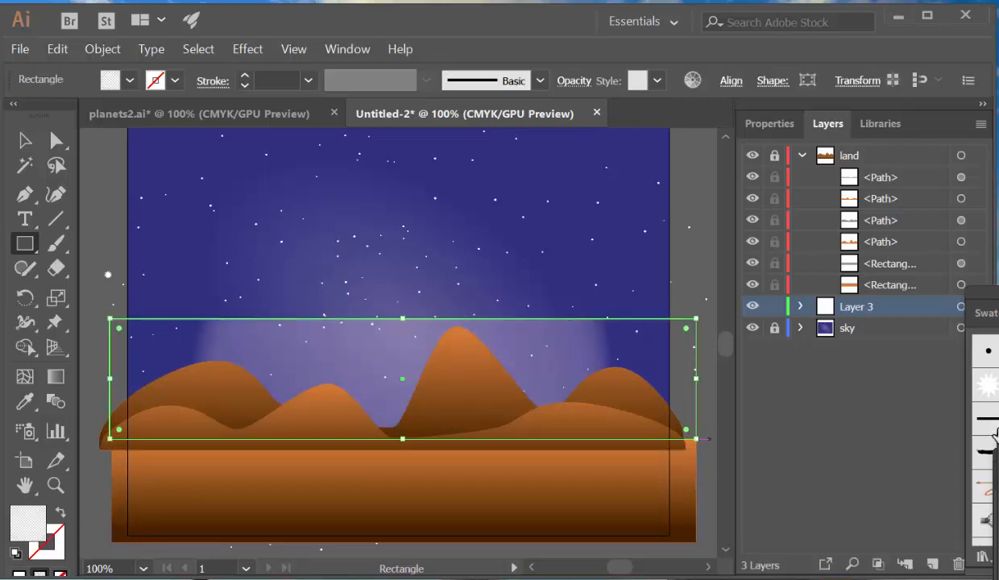
{"action": "left_click_drag", "start_coordinate": [998, 440], "coordinate": [748, 347]}
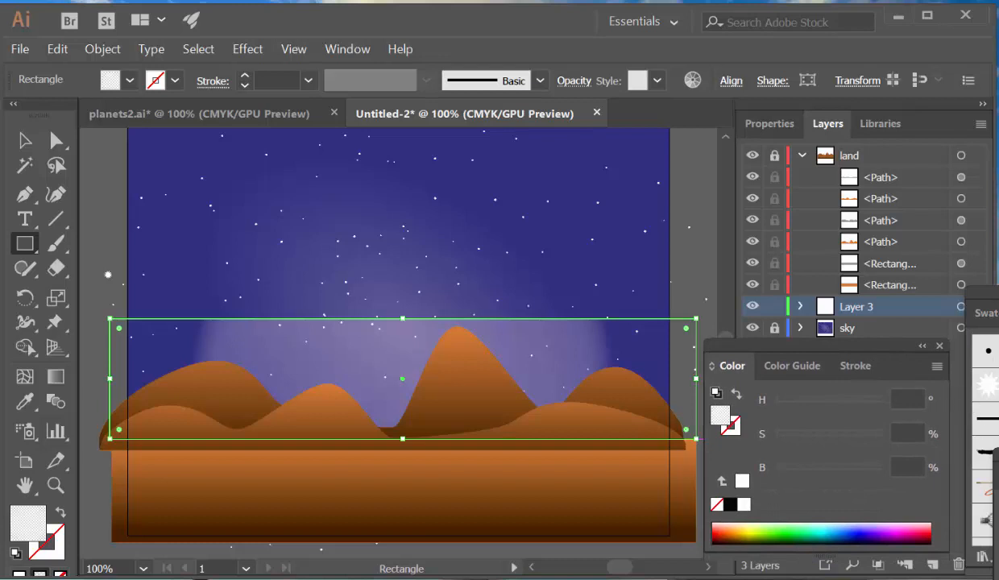
Step: Change the haze rectangle's gradient type to linear and move its 30% opacity stop to location 74.23%
{"action": "left_click_drag", "start_coordinate": [998, 395], "coordinate": [910, 391]}
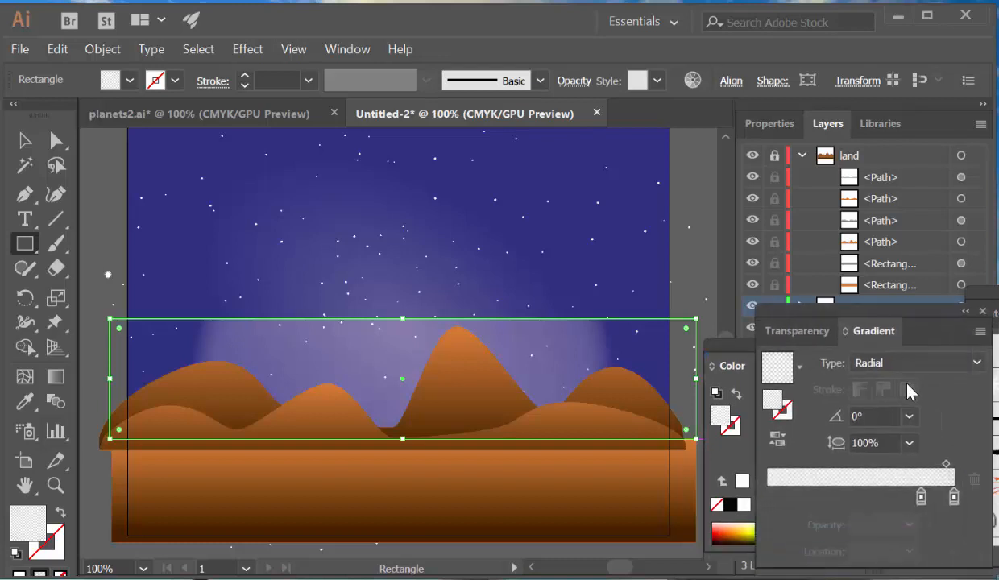
{"action": "left_click", "coordinate": [902, 363]}
{"action": "left_click", "coordinate": [894, 384]}
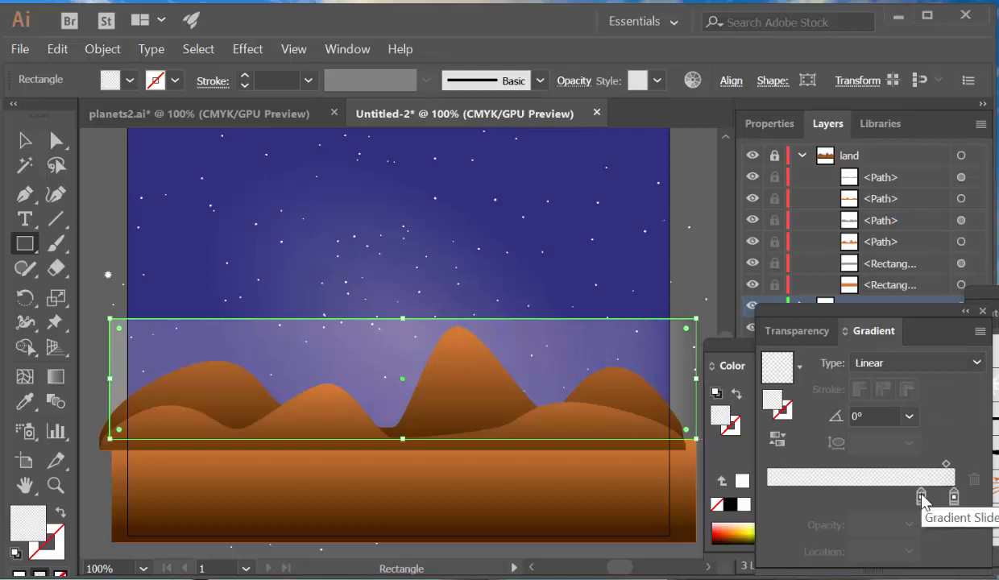
{"action": "left_click_drag", "start_coordinate": [923, 491], "coordinate": [908, 503]}
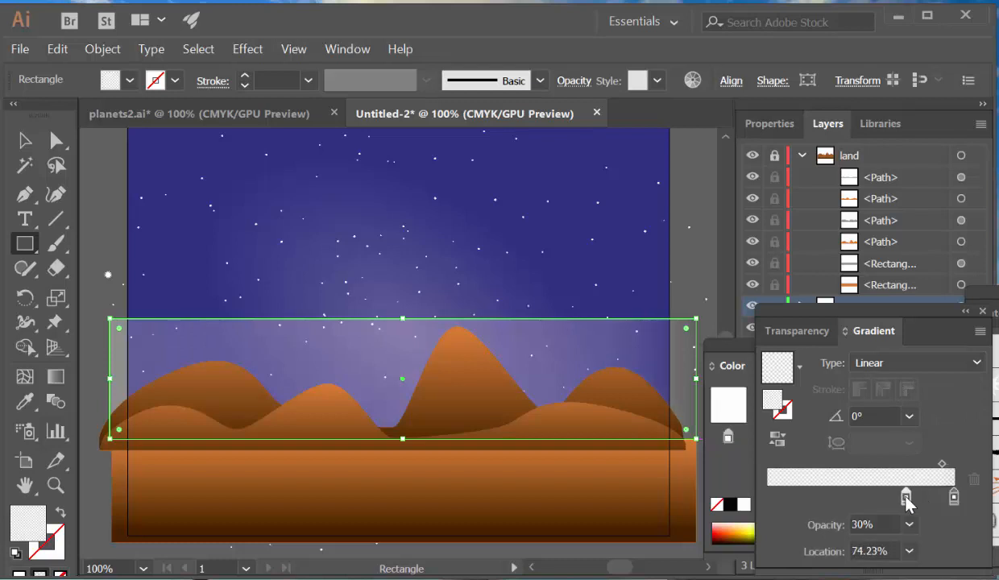
Step: Try a -90° angle for the haze rectangle's linear gradient, and set the angle to 90°
{"action": "left_click", "coordinate": [910, 416]}
{"action": "left_click", "coordinate": [929, 295]}
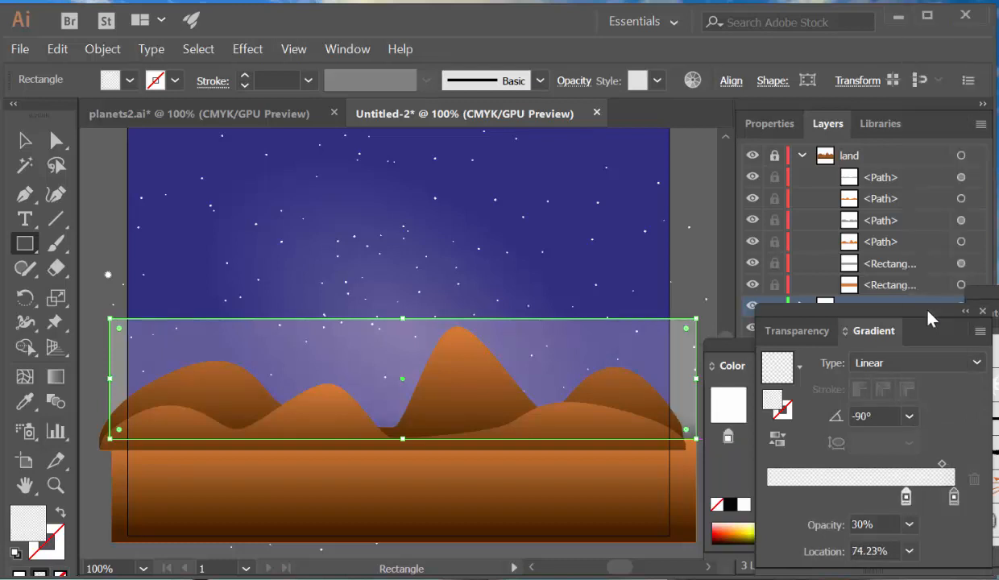
{"action": "left_click", "coordinate": [907, 418]}
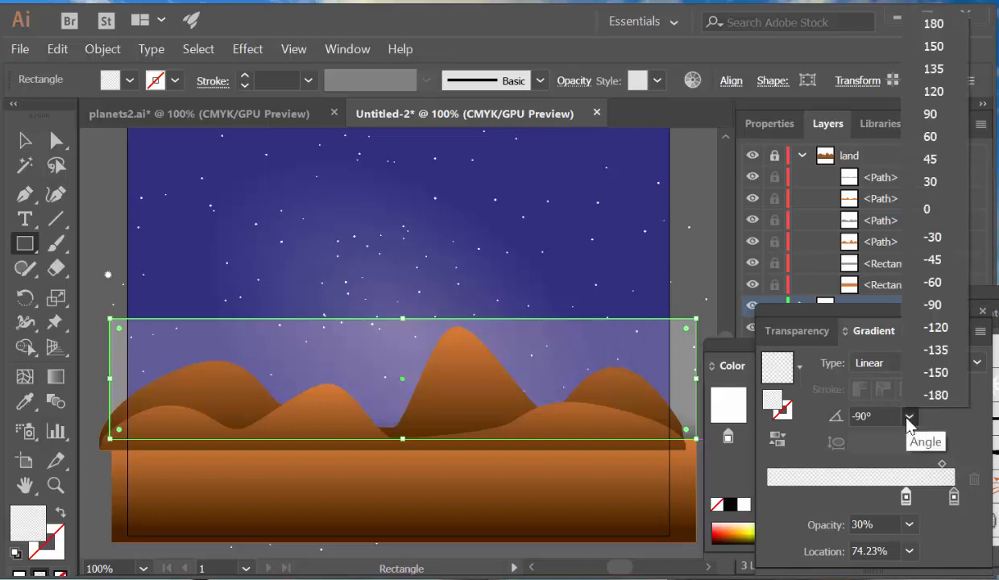
{"action": "left_click", "coordinate": [927, 114]}
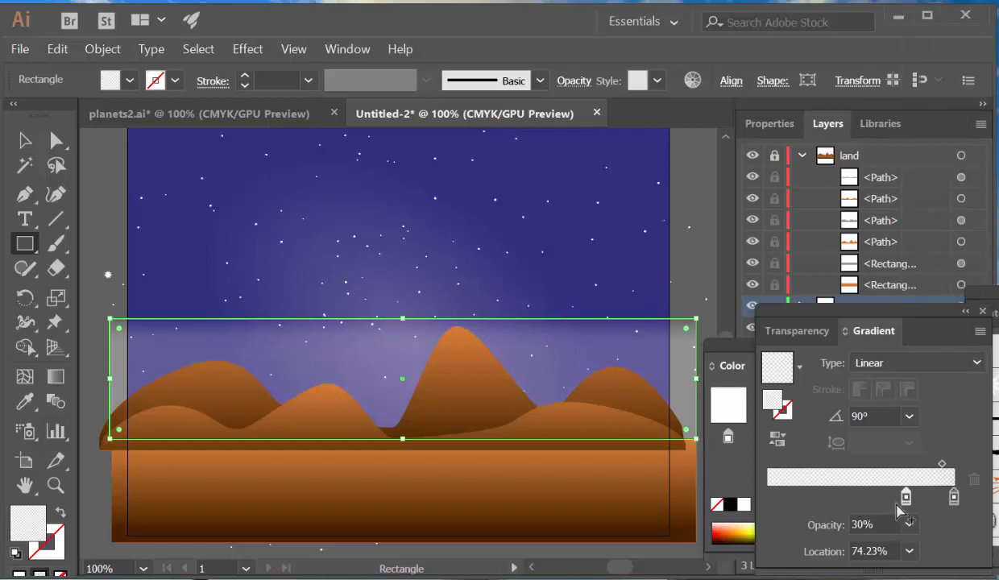
Step: Soften the haze's upward fade by moving the 30% opacity stop to location 33.51%, select the end stop, and deselect the rectangle
{"action": "left_click_drag", "start_coordinate": [906, 497], "coordinate": [830, 499]}
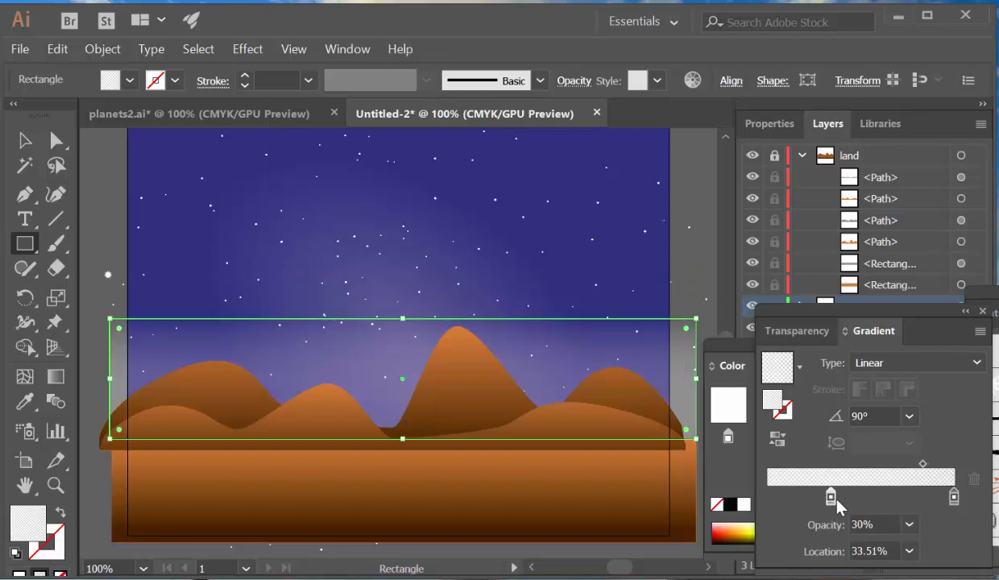
{"action": "left_click", "coordinate": [955, 499]}
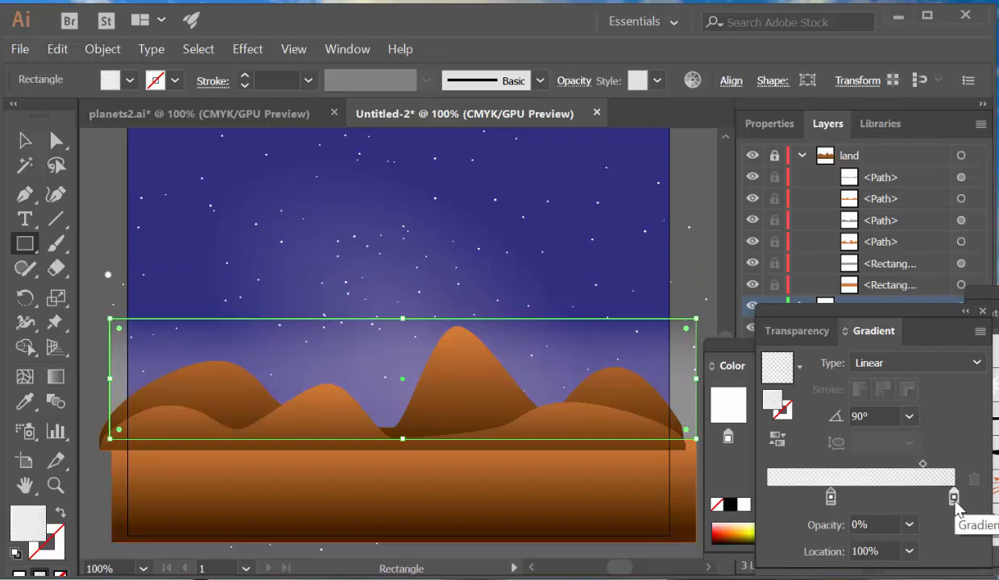
{"action": "left_click_drag", "start_coordinate": [108, 275], "coordinate": [685, 271]}
{"action": "key", "text": "v"}
{"action": "left_click", "coordinate": [684, 272]}
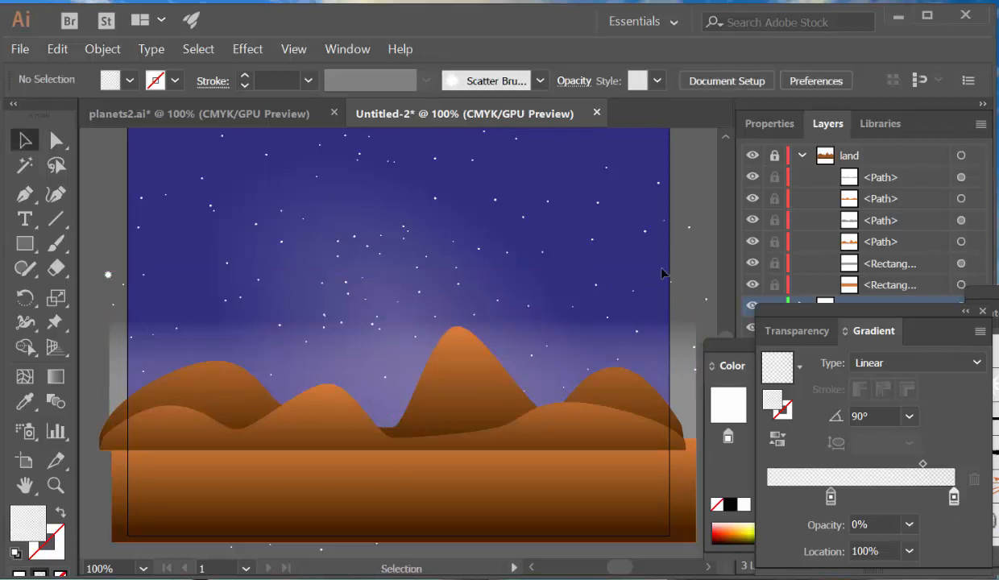
Step: Switch to planets2.ai to compare its horizon haze with the new one
{"action": "left_click", "coordinate": [240, 112]}
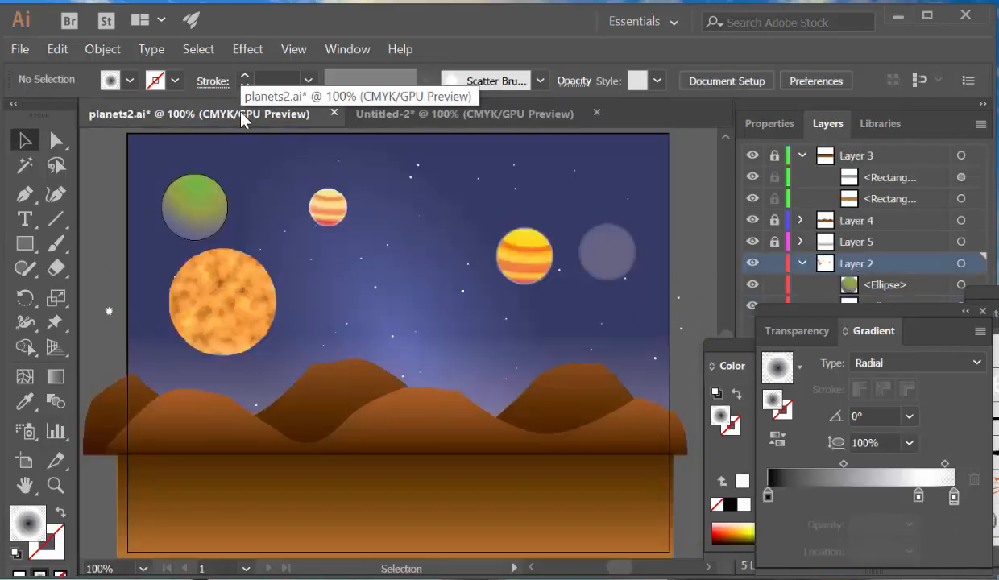